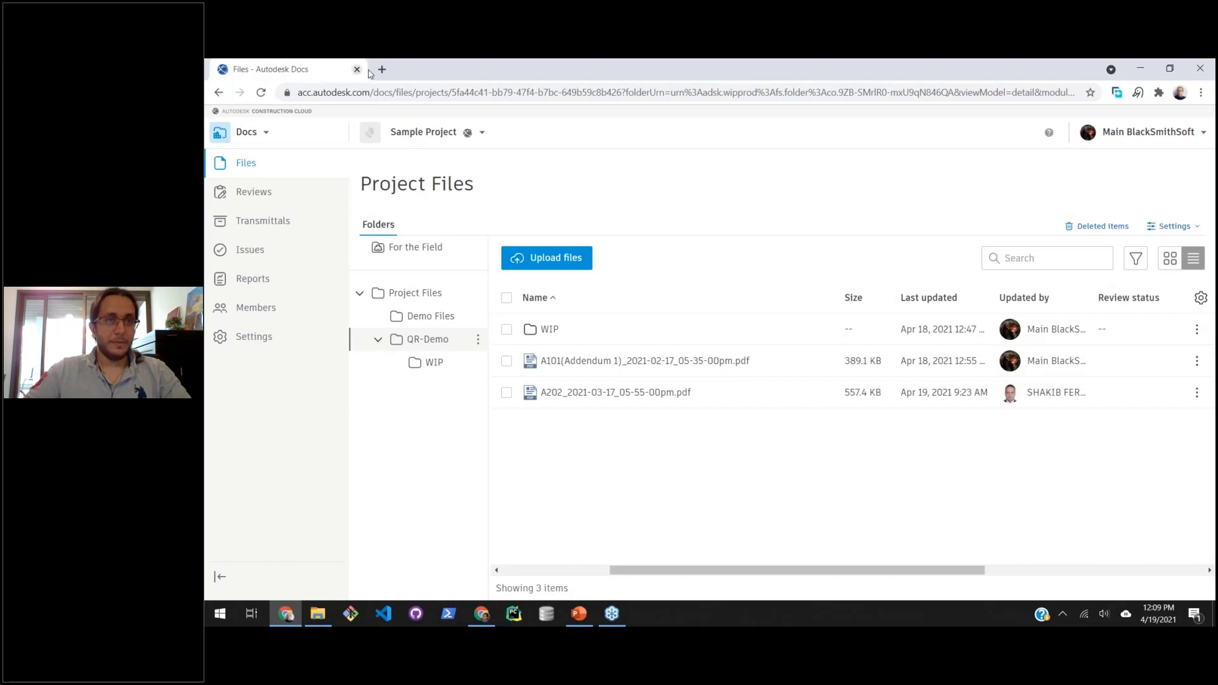
# Open the BlackSmith Power Search site in a new browser tab.
pyautogui.click(382, 69)
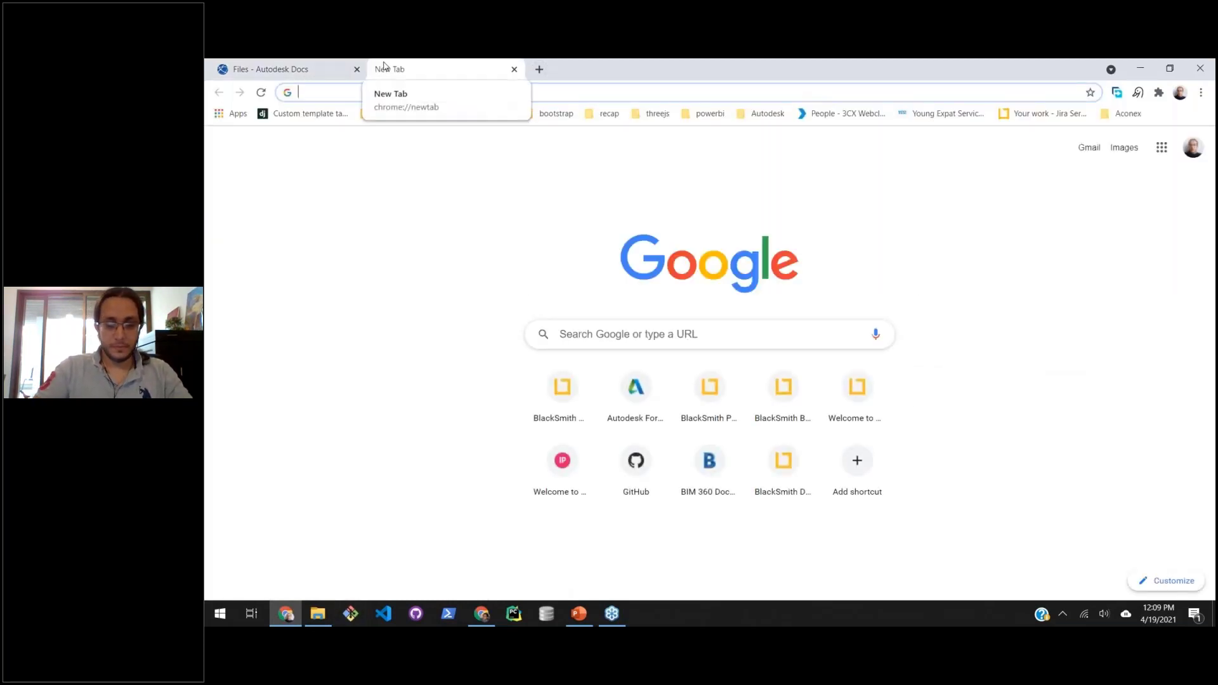
pyautogui.write('power')
pyautogui.press('Return')
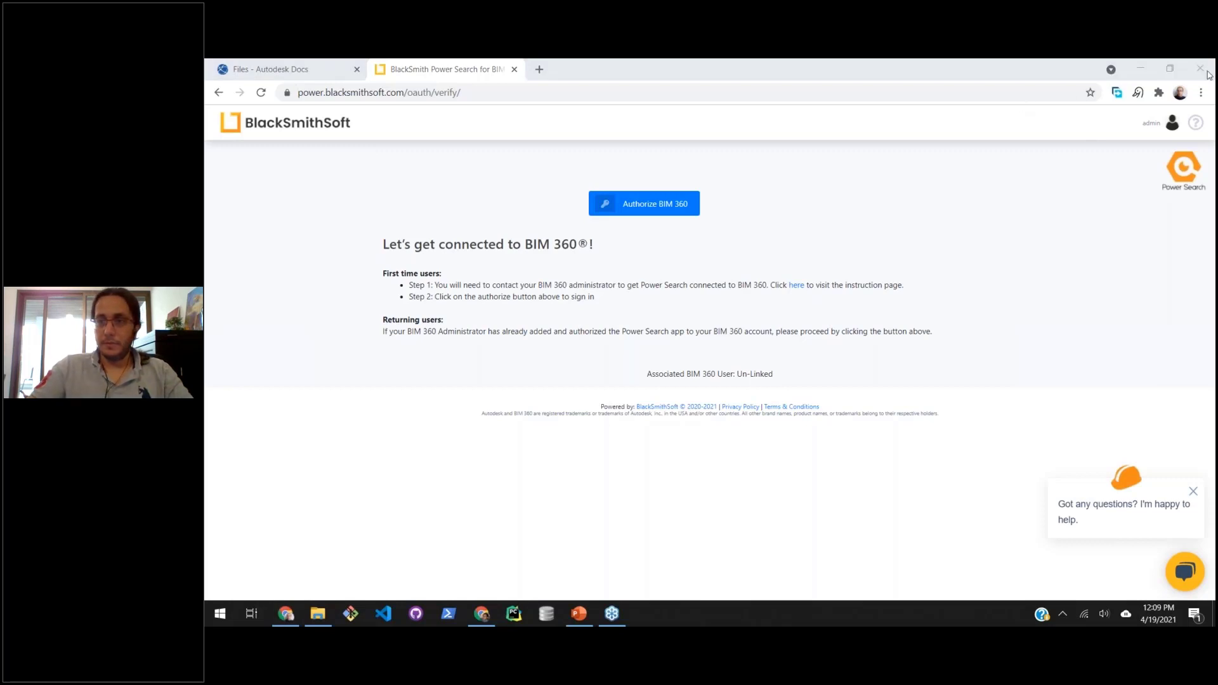
pyautogui.click(286, 614)
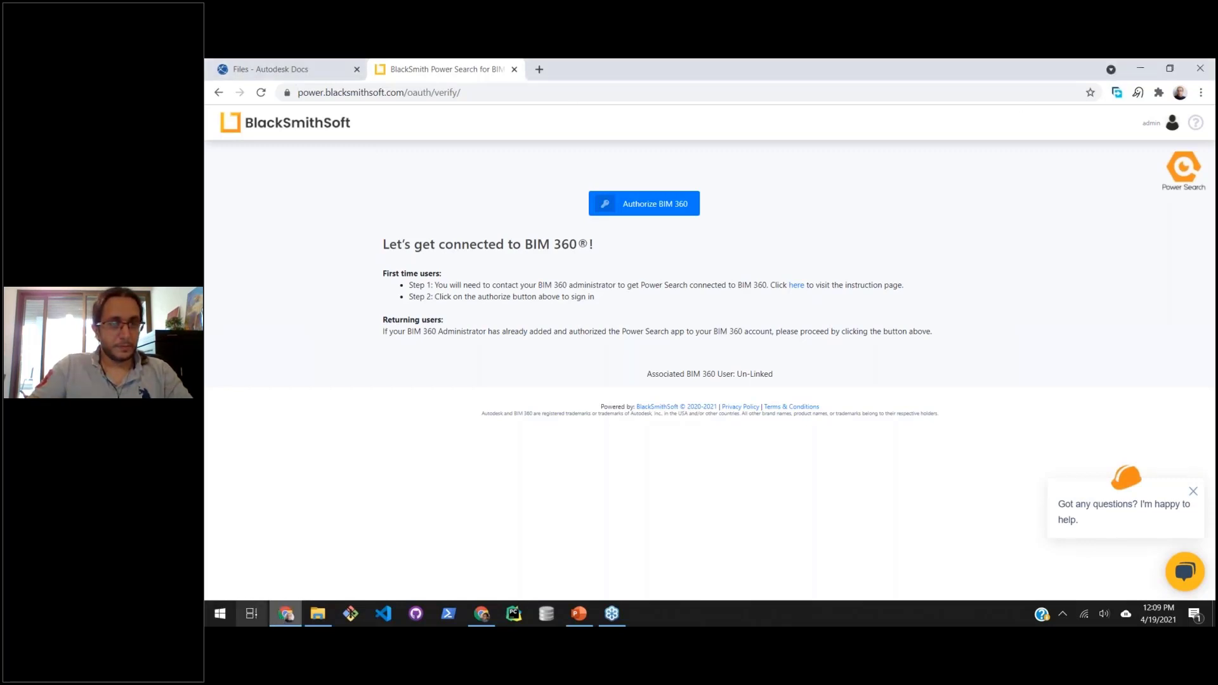
# Authorize BlackSmithSoft Power Search to search and view the BIM 360 account's data.
pyautogui.click(621, 210)
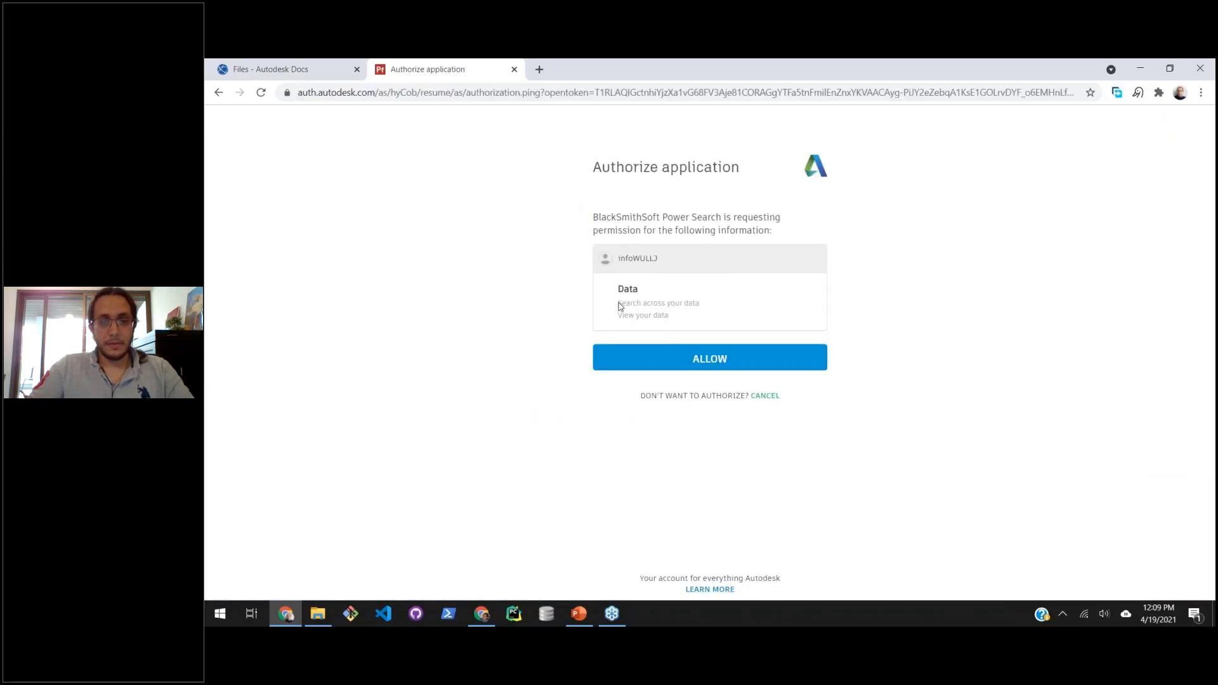
pyautogui.moveTo(620, 303); pyautogui.dragTo(681, 319)
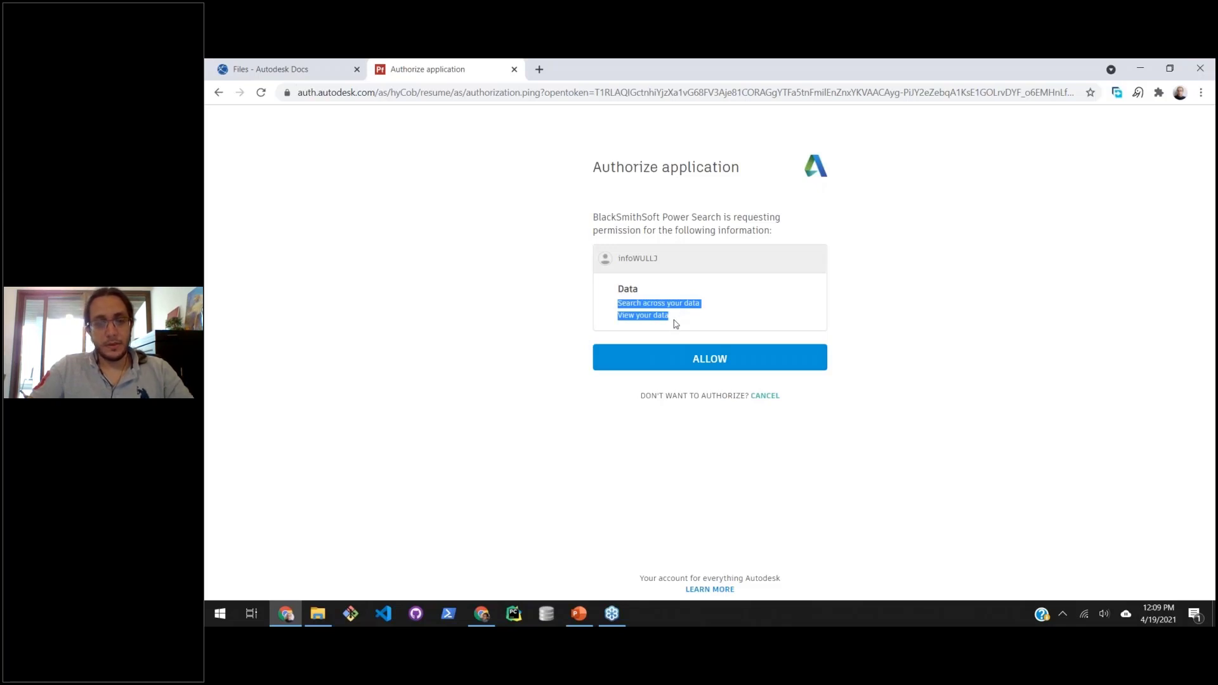
pyautogui.click(685, 363)
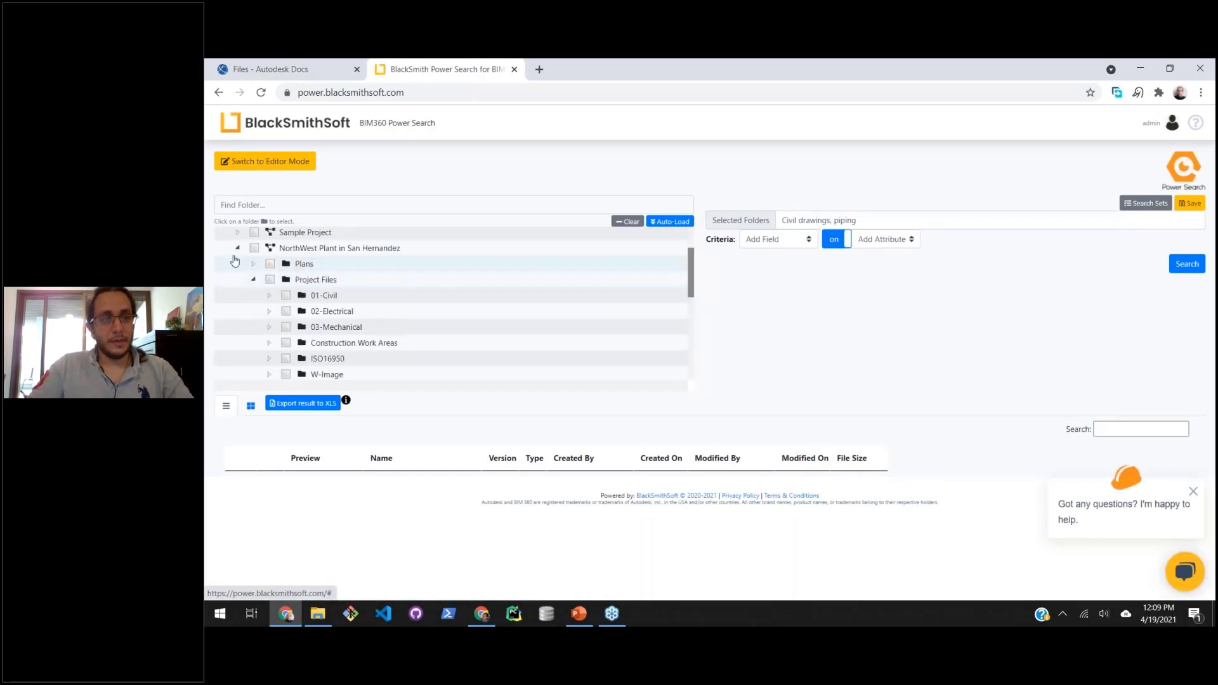
# Clear the folder selection and collapse every account in the folder tree except BlackSmithSoft - BIM 360 EMEA.
pyautogui.click(238, 248)
pyautogui.scroll(2, 234, 247)
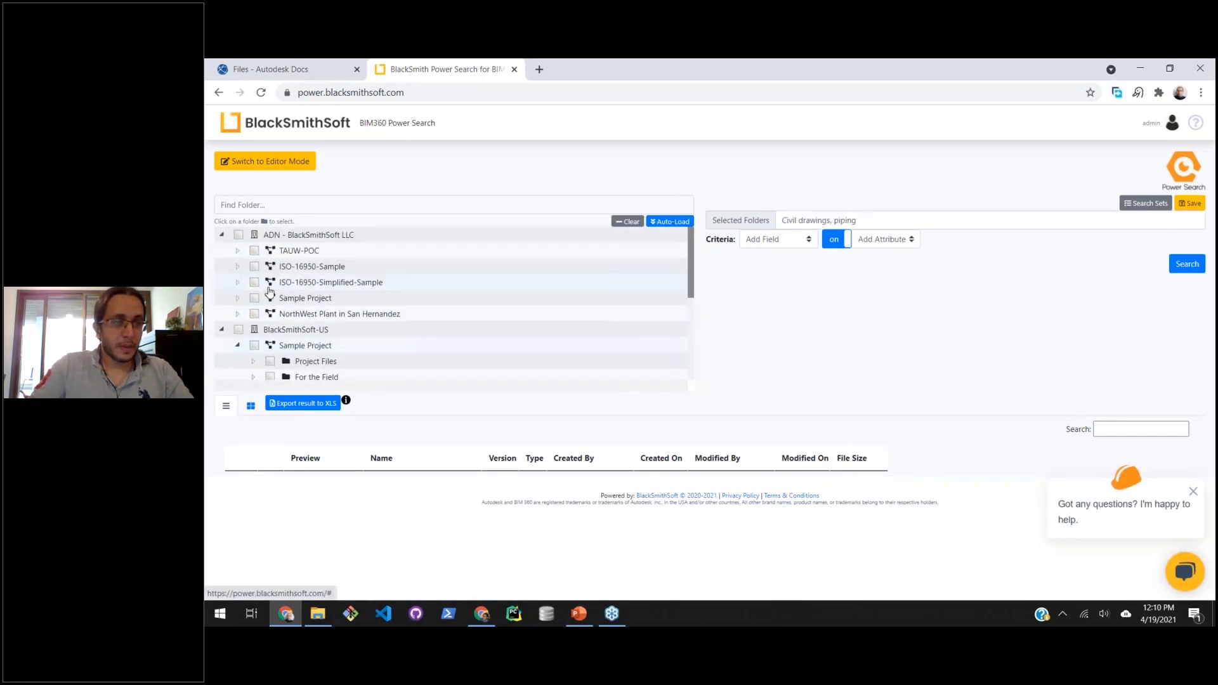
pyautogui.click(223, 234)
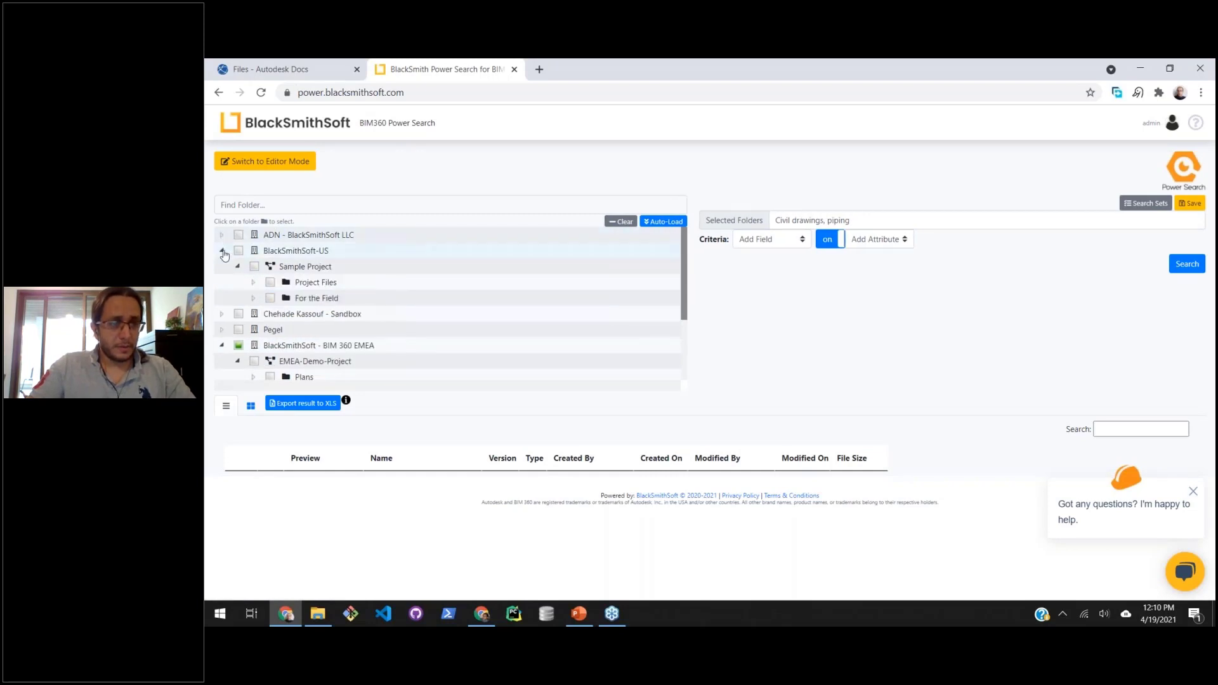
pyautogui.click(222, 251)
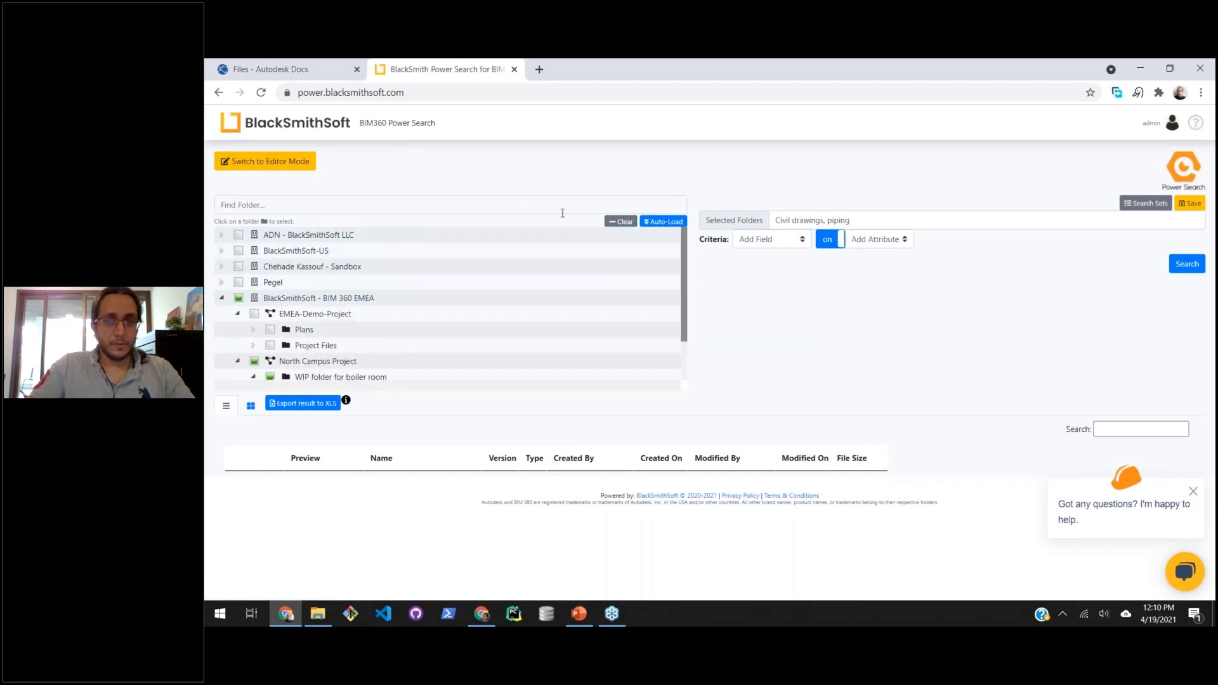
pyautogui.click(620, 221)
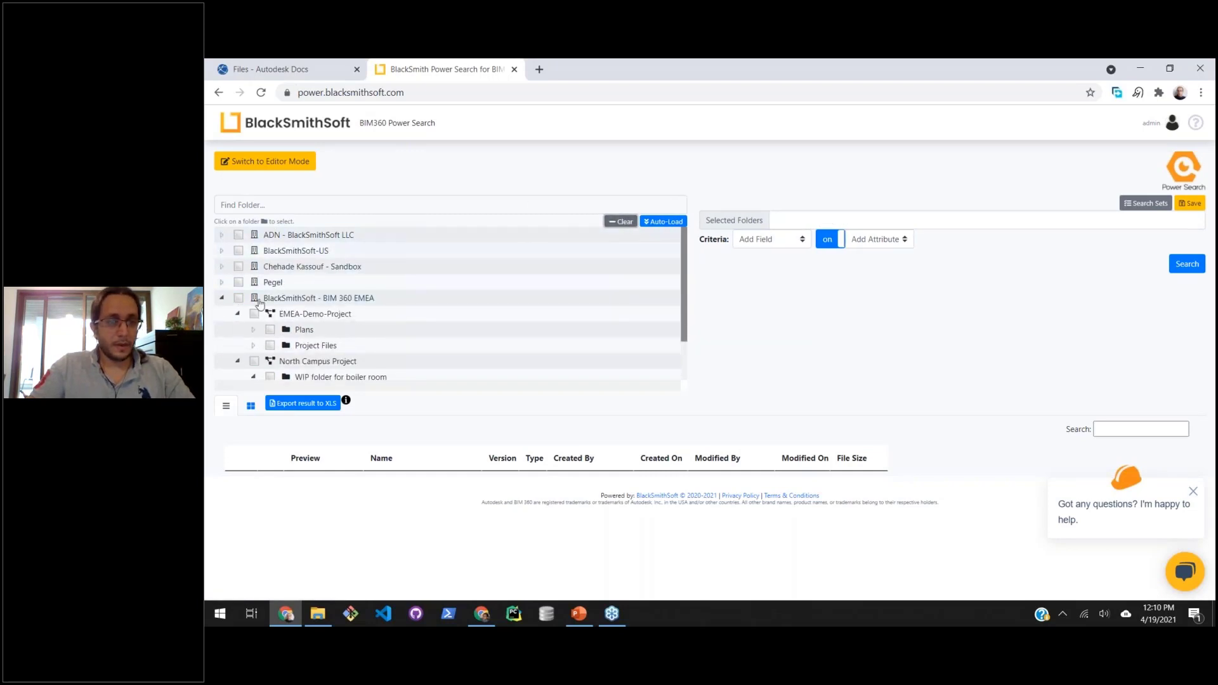
pyautogui.click(221, 299)
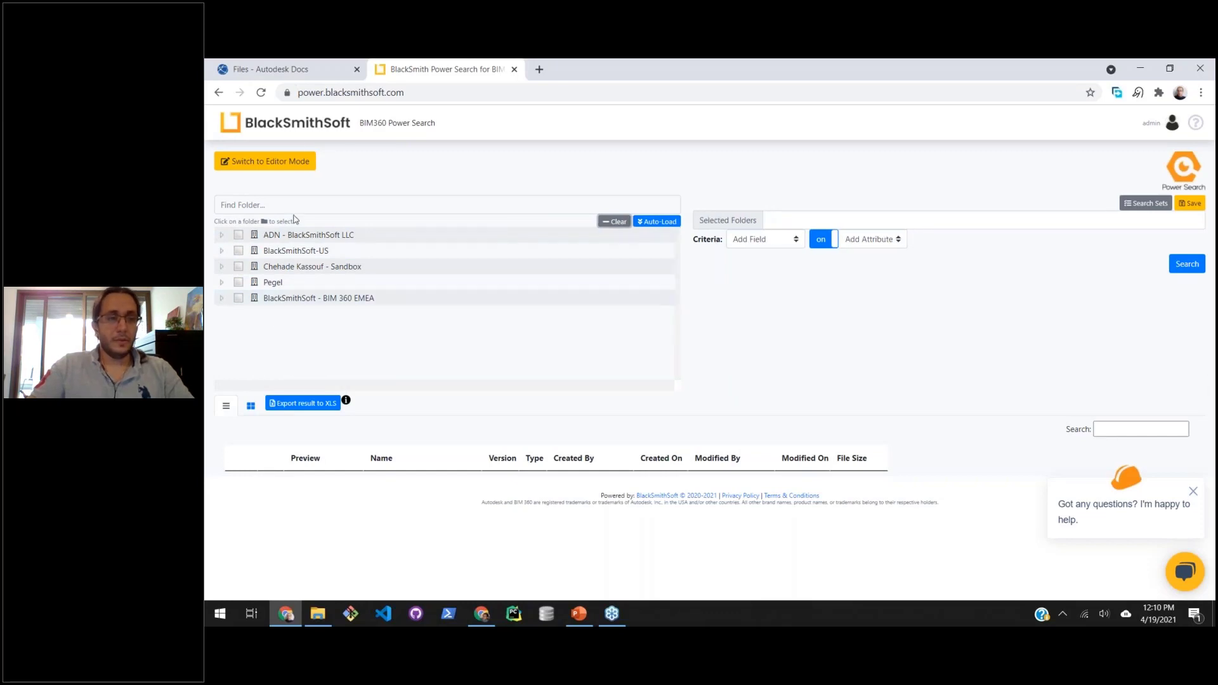
pyautogui.click(222, 299)
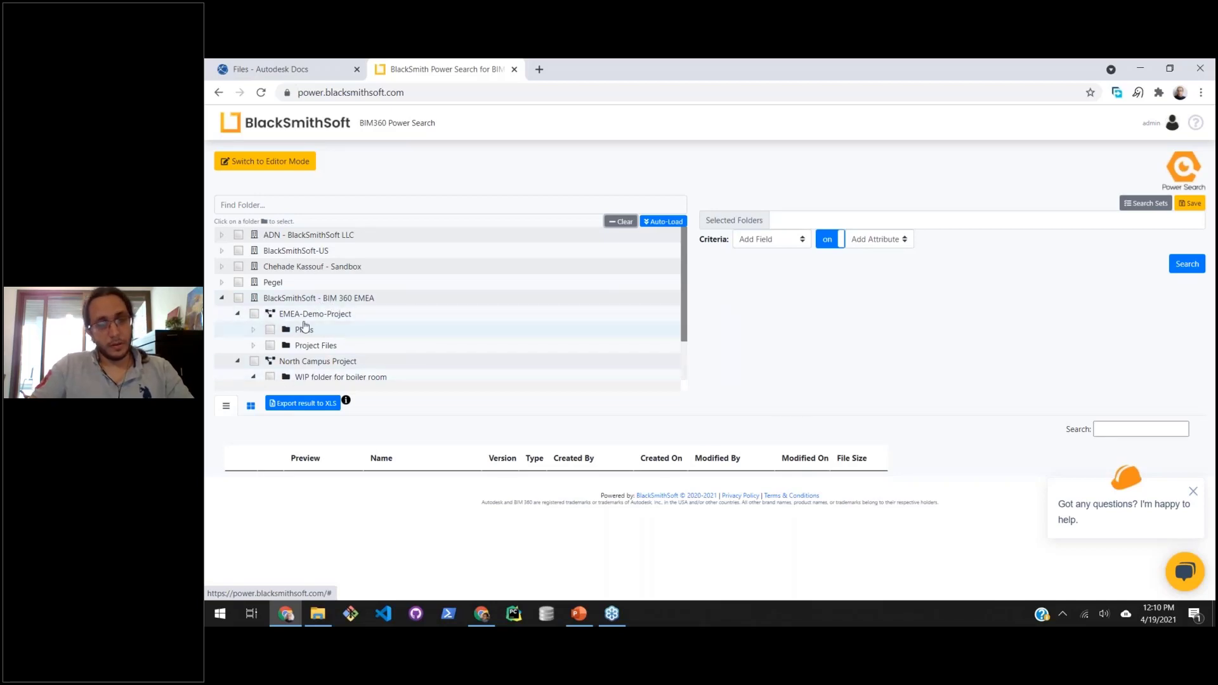
pyautogui.scroll(-1, 332, 314)
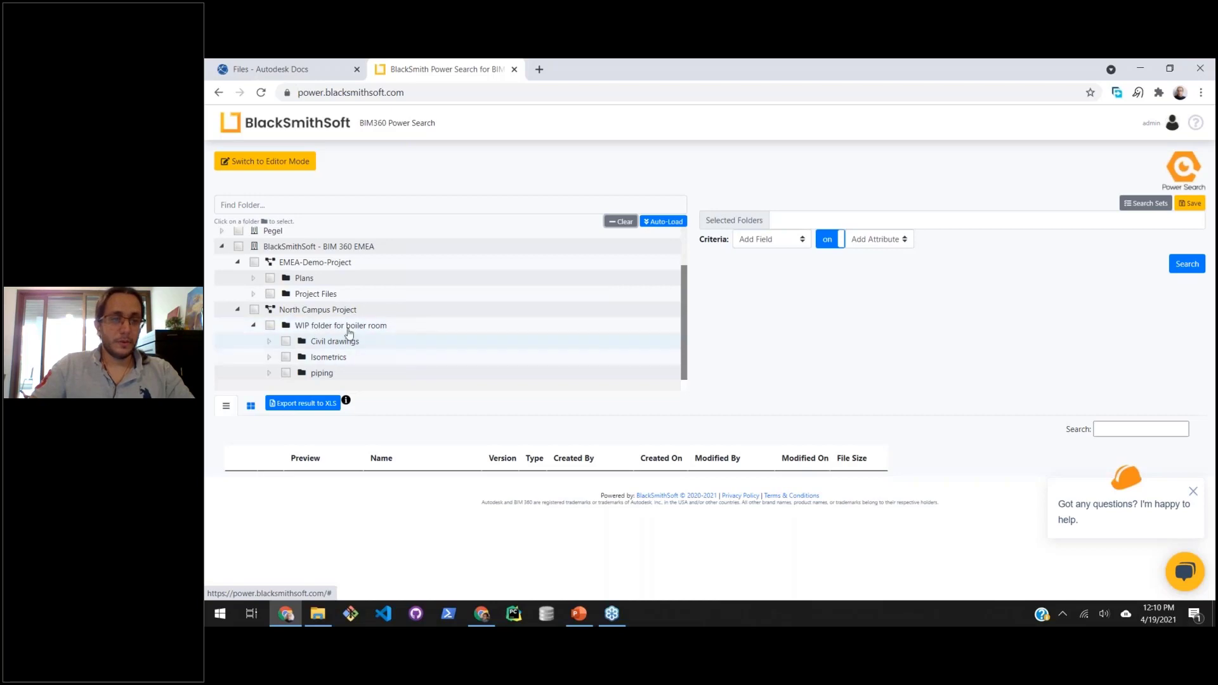
pyautogui.click(254, 310)
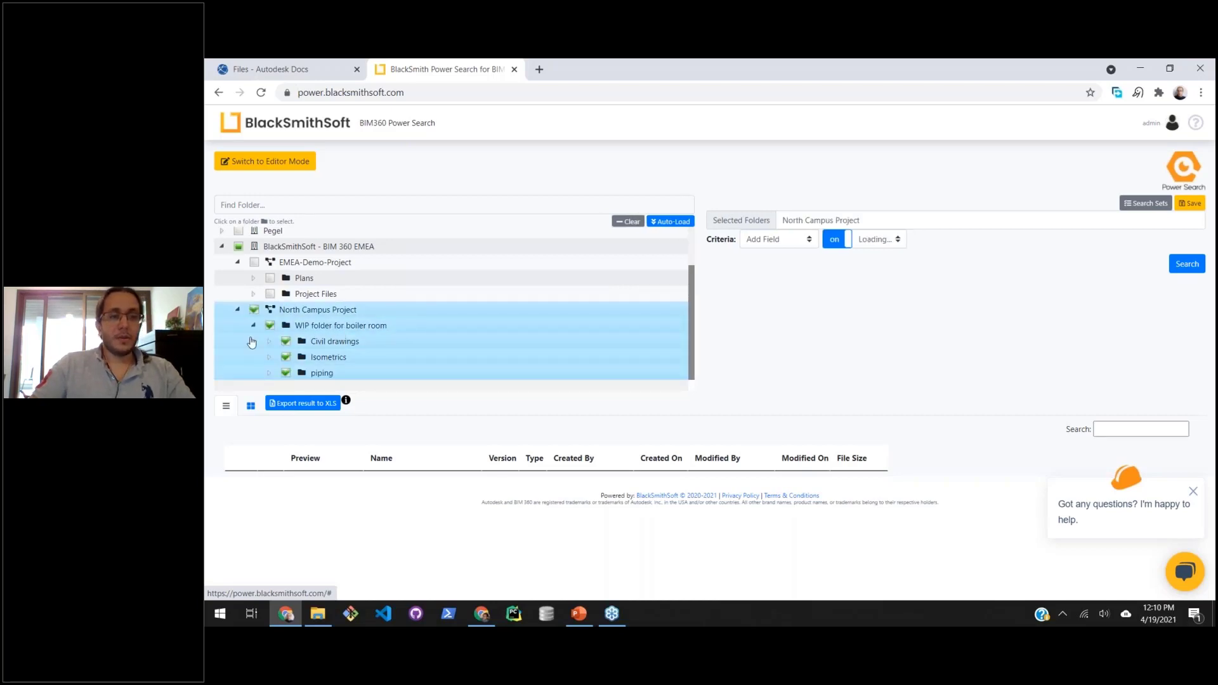
pyautogui.click(274, 327)
pyautogui.scroll(1, 345, 314)
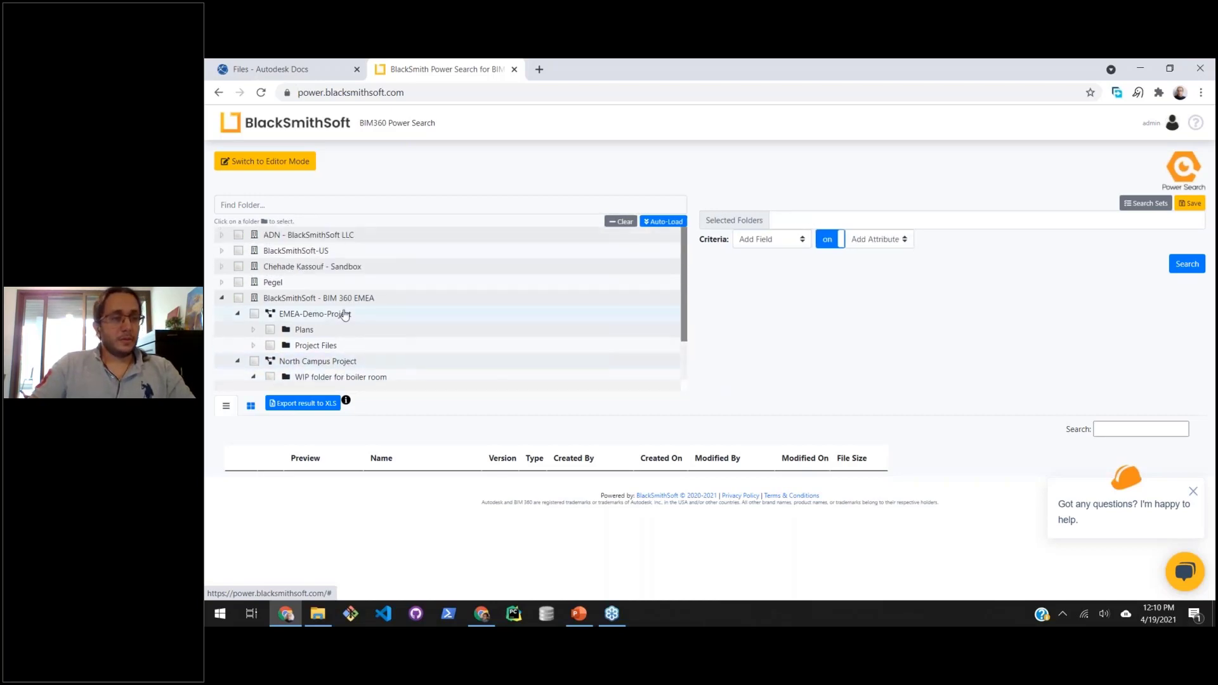
# Select the Civil drawings and piping folders of North Campus Project plus Project Files of the BlackSmithSoft-US Sample Project.
pyautogui.click(222, 251)
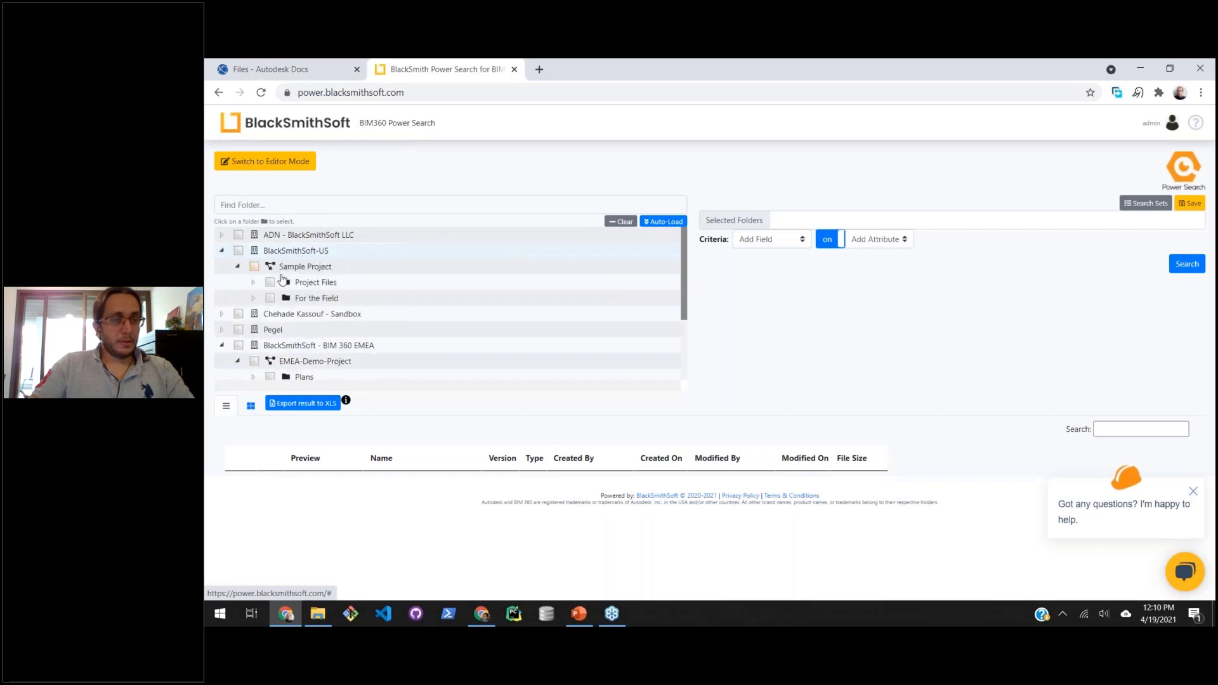
pyautogui.scroll(-2, 336, 317)
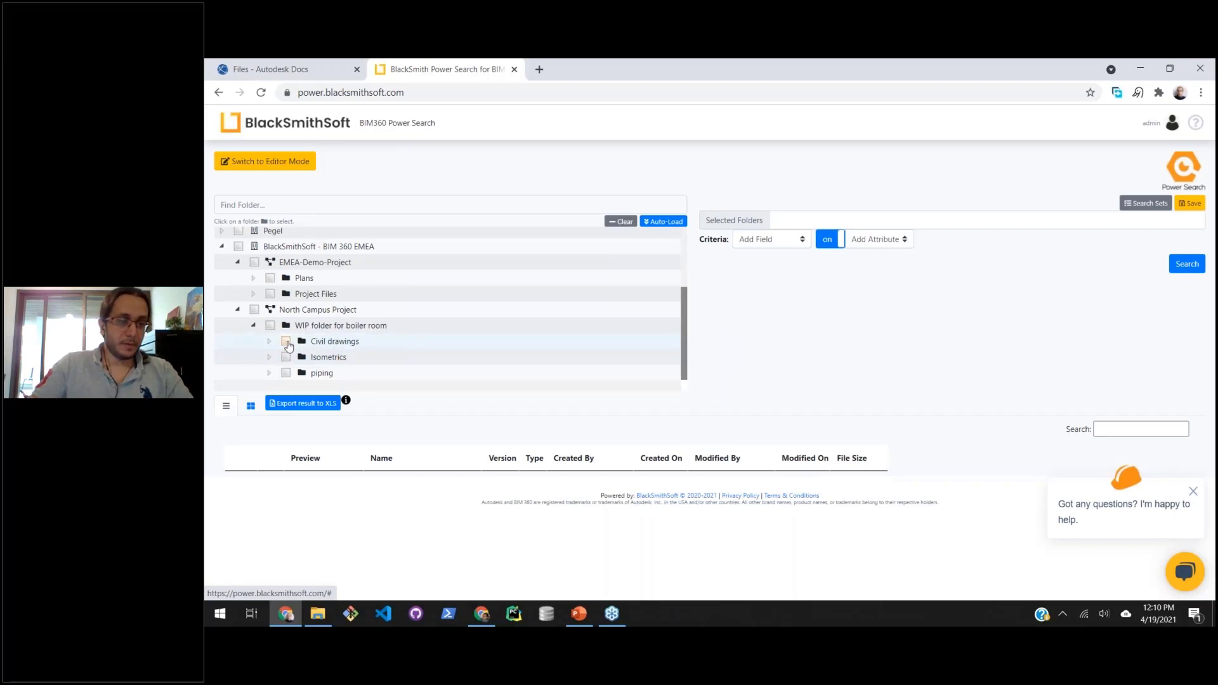
pyautogui.click(285, 341)
pyautogui.click(286, 374)
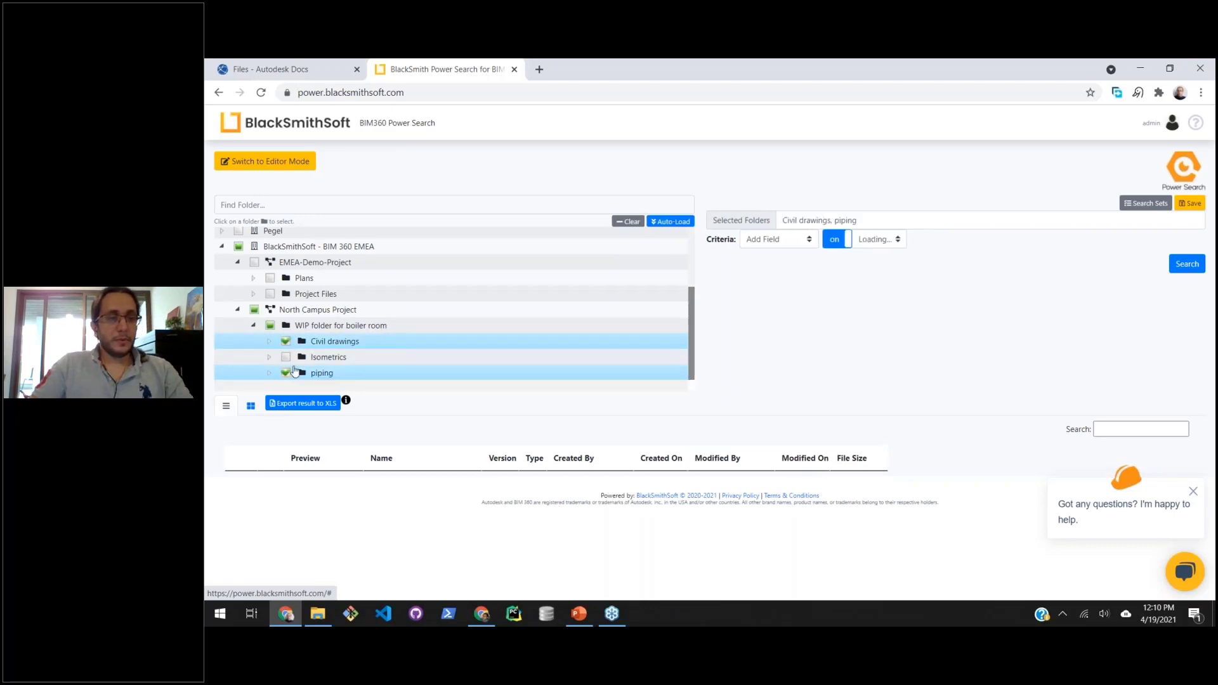
pyautogui.scroll(1, 349, 341)
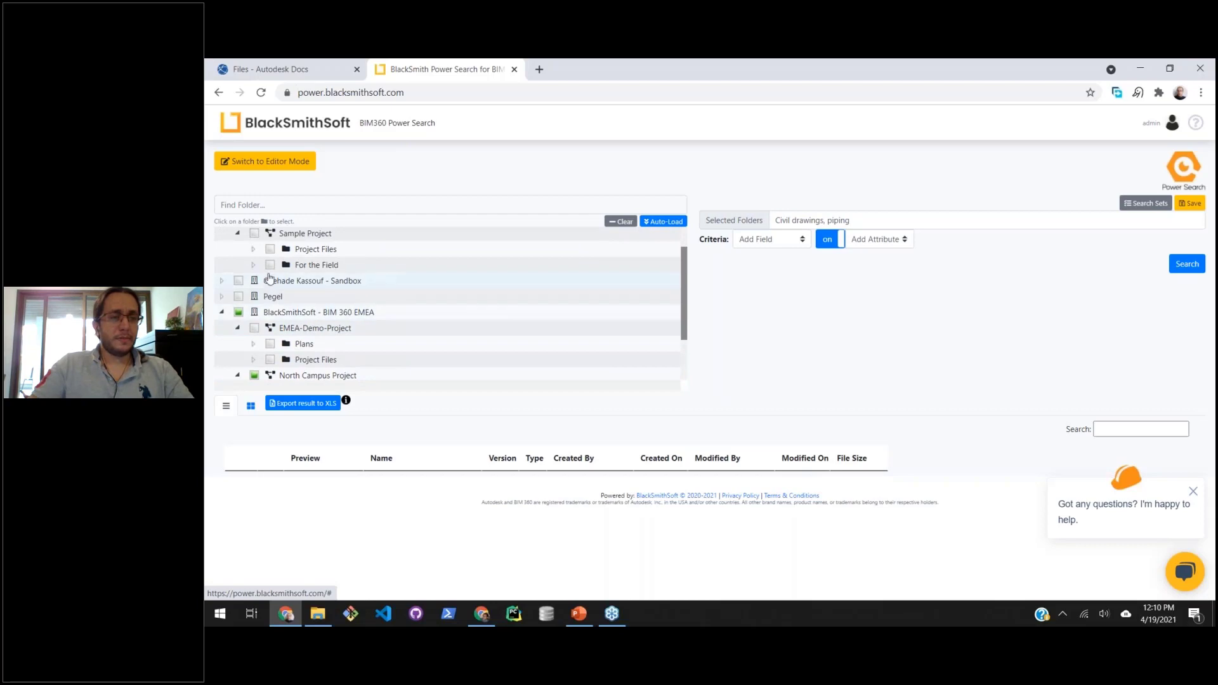
pyautogui.click(270, 251)
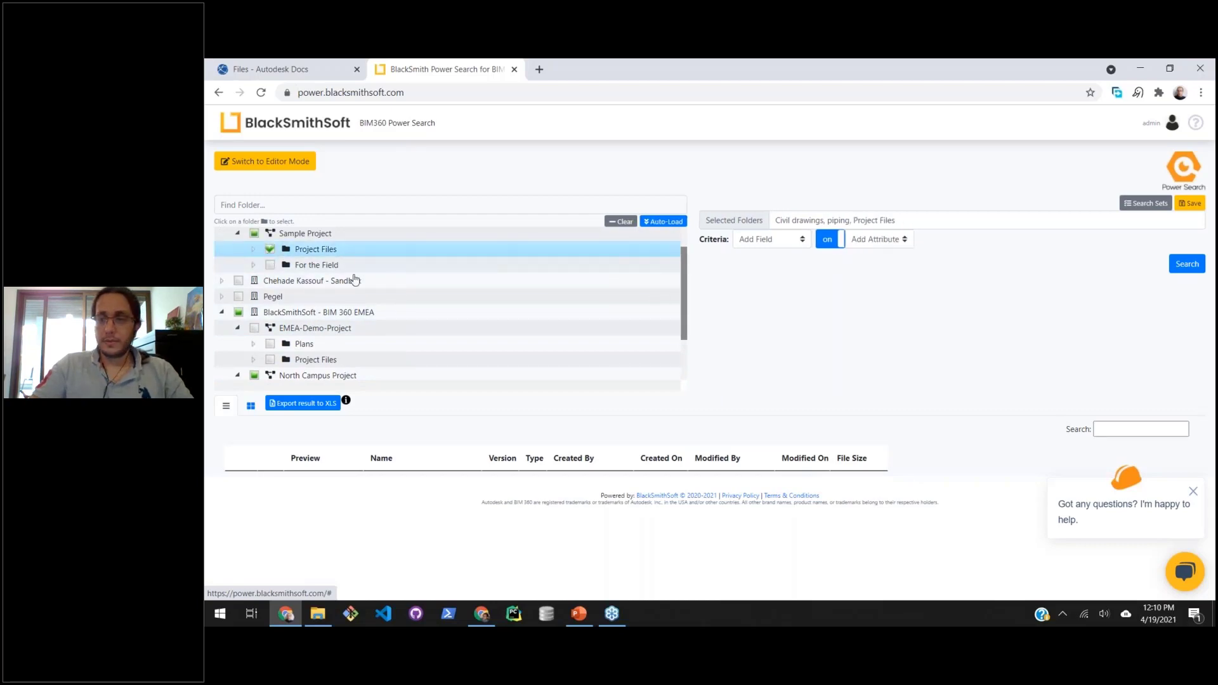
# Search the selected folders across both accounts and look through the resulting file list.
pyautogui.click(1178, 265)
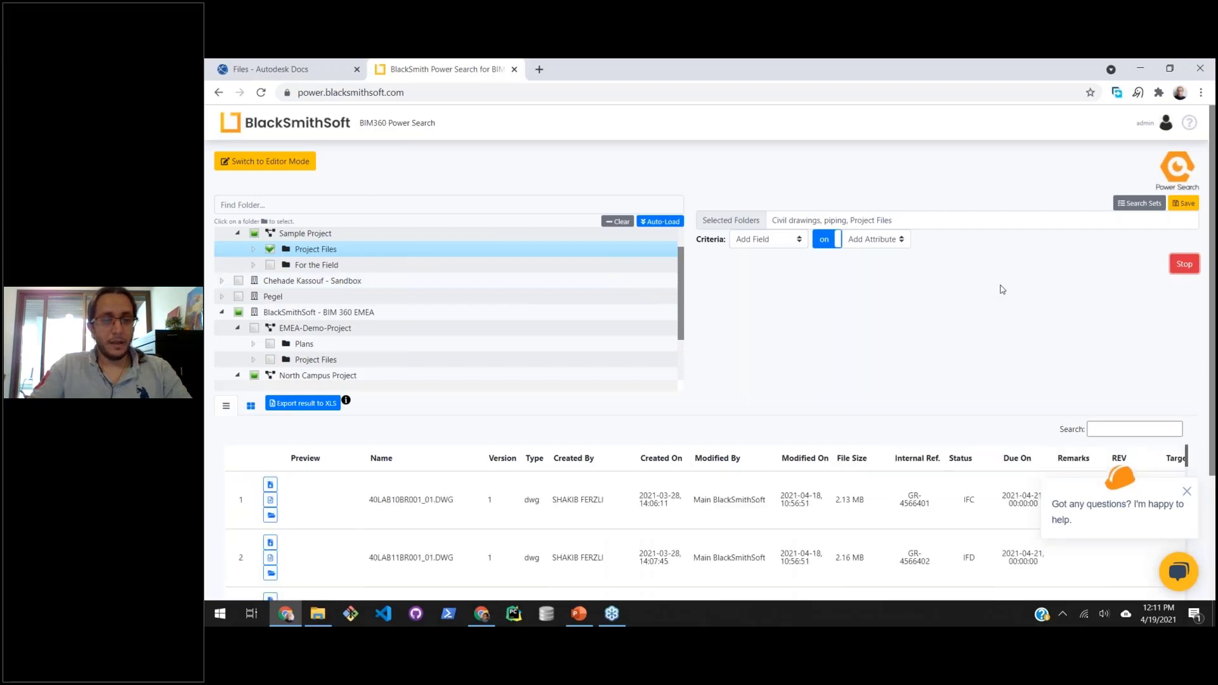
pyautogui.scroll(-2, 1000, 291)
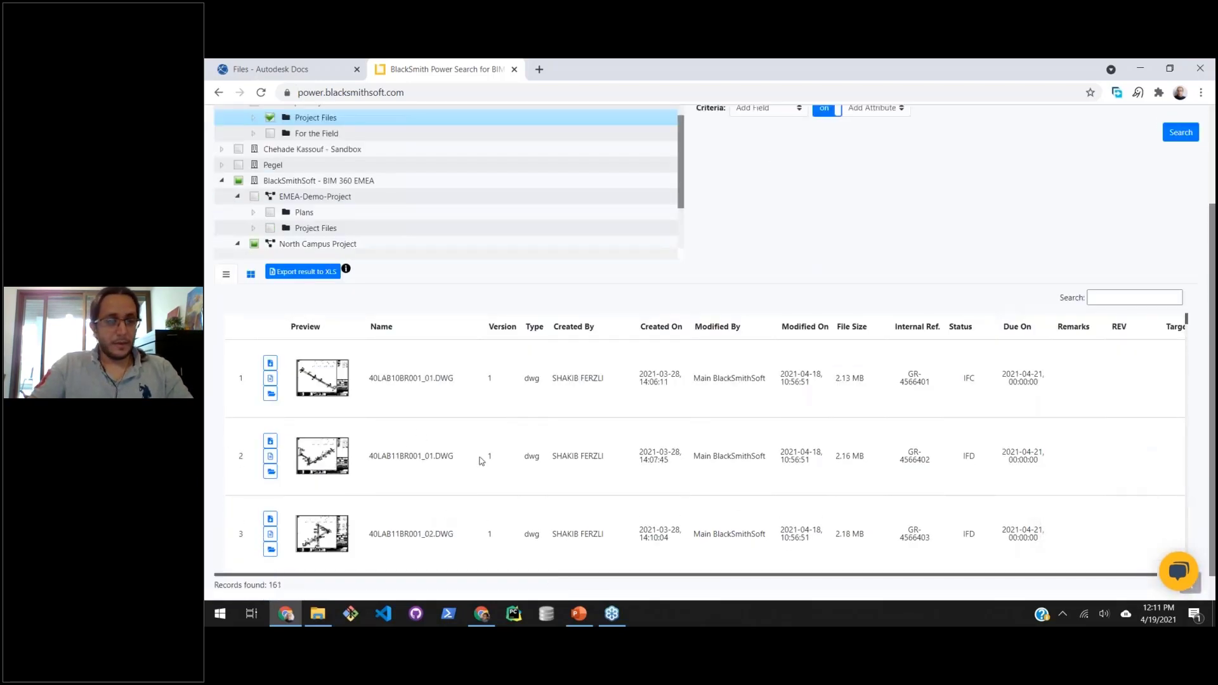
pyautogui.scroll(1, 822, 200)
pyautogui.scroll(2, 1057, 247)
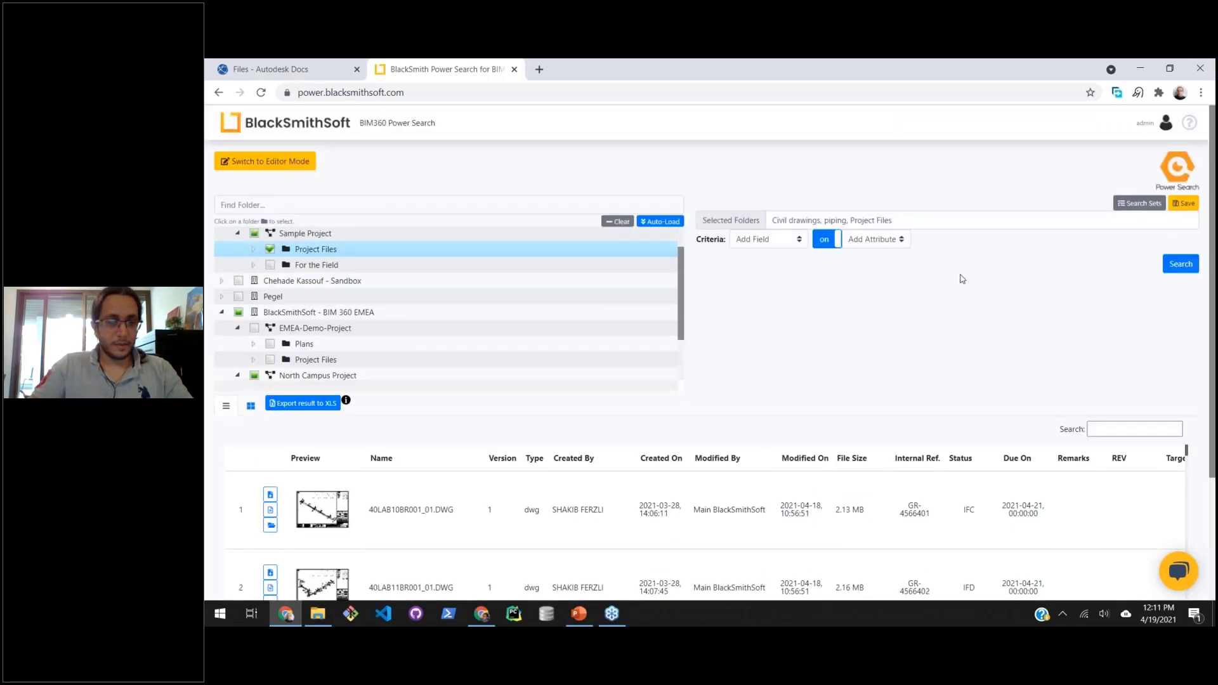
pyautogui.scroll(-3, 960, 278)
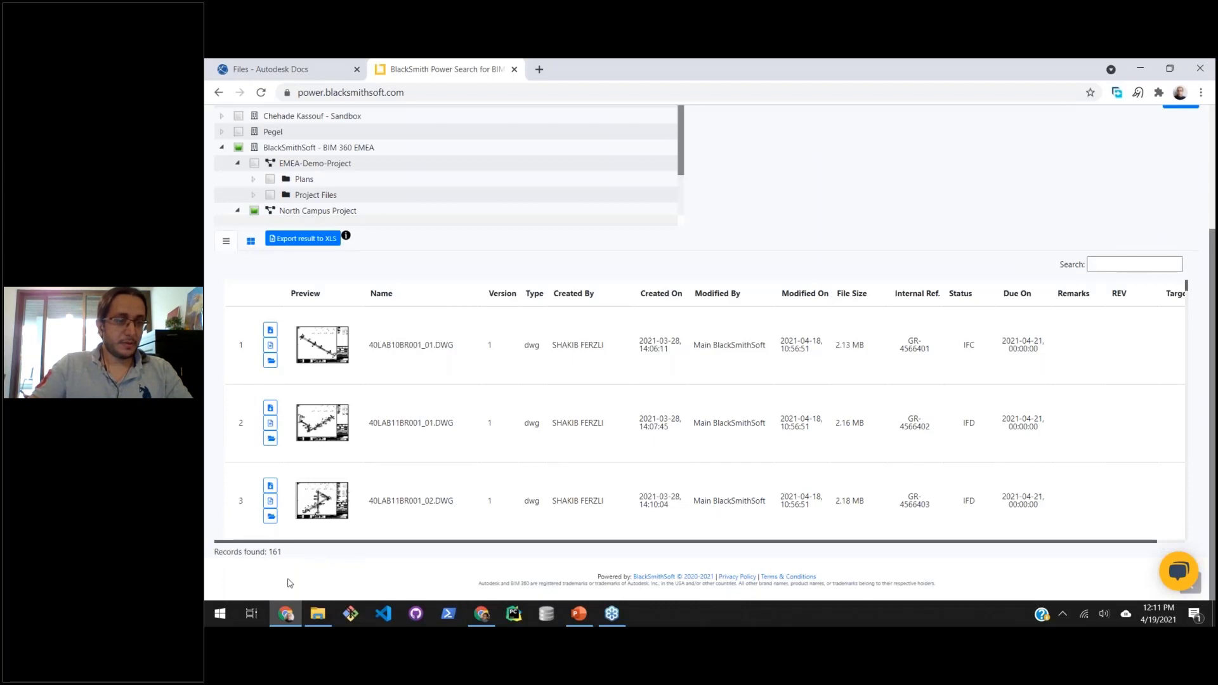
pyautogui.scroll(2, 858, 193)
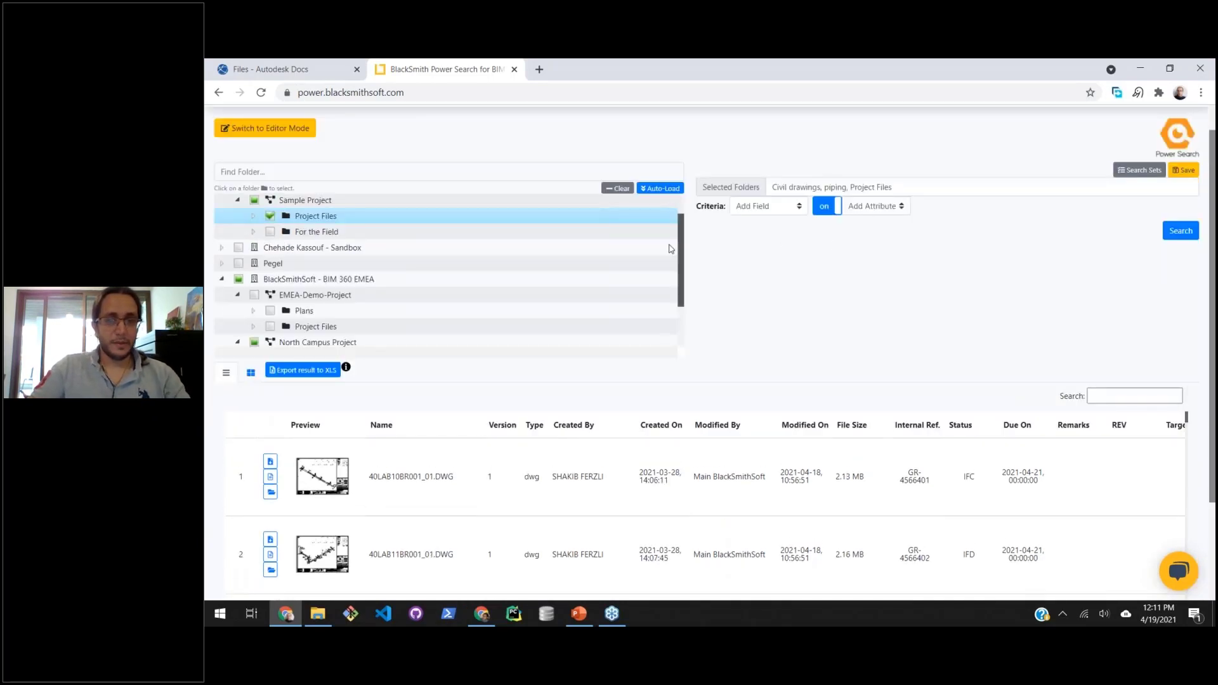
# Replace the folder selection with only Civil drawings and piping of North Campus Project and run the search.
pyautogui.click(618, 189)
pyautogui.scroll(-1, 317, 245)
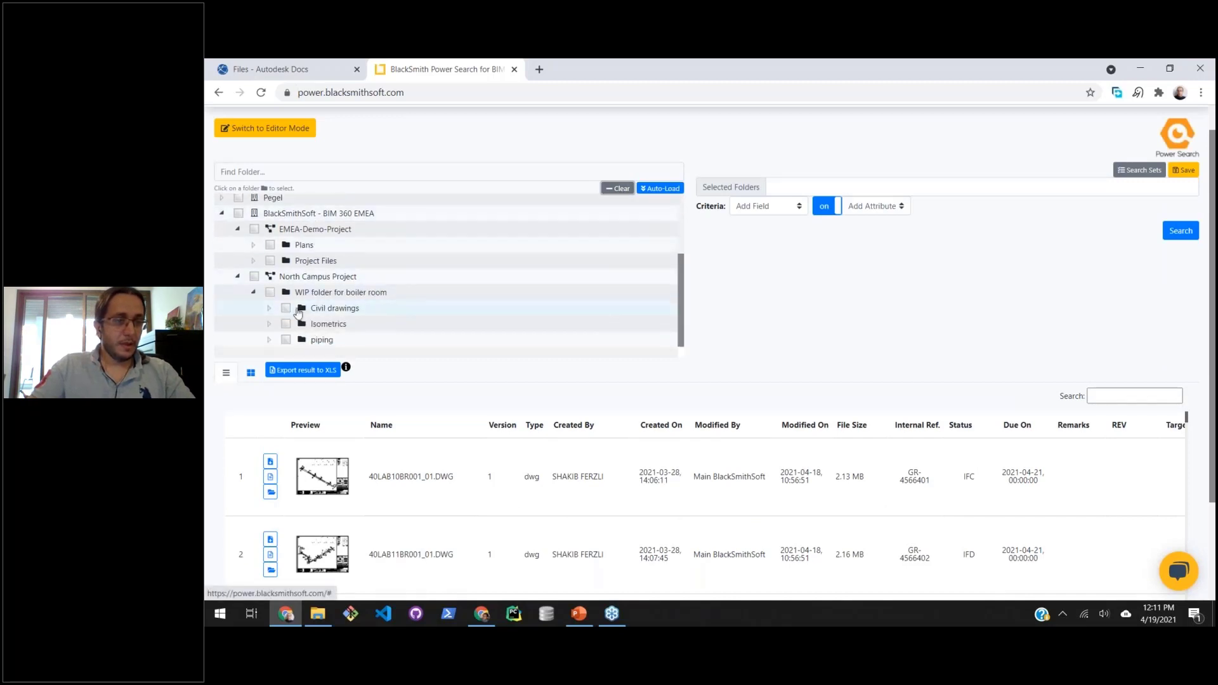
pyautogui.click(286, 309)
pyautogui.click(286, 341)
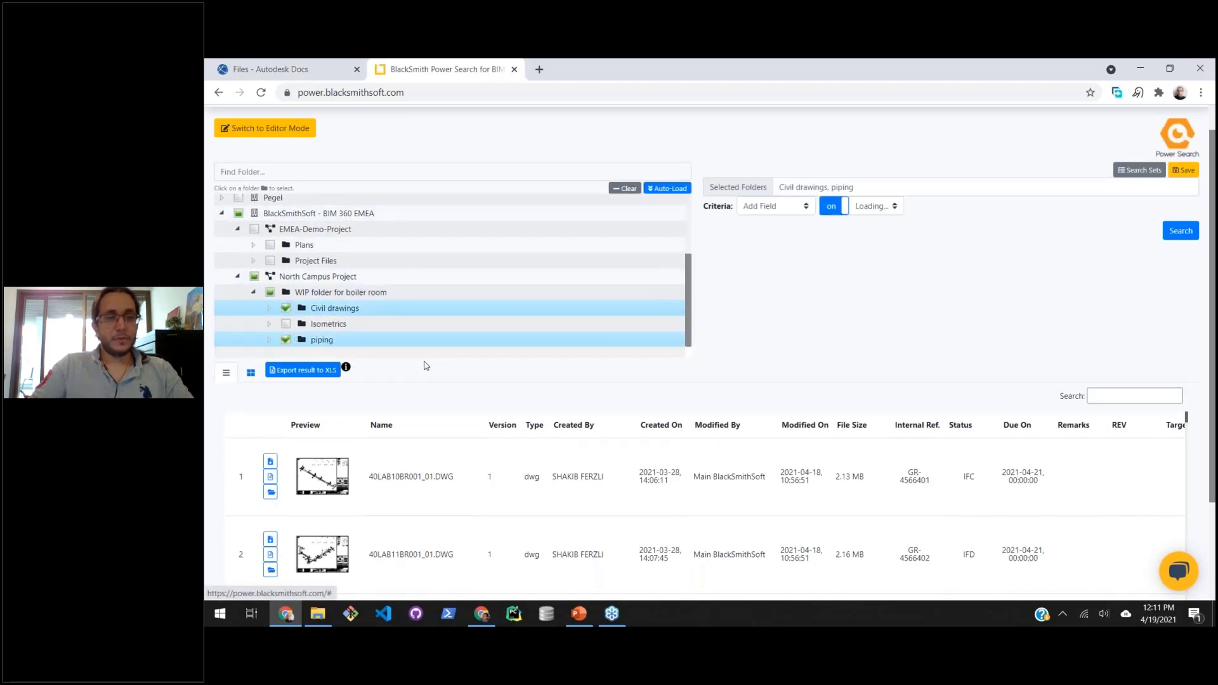
pyautogui.click(1177, 232)
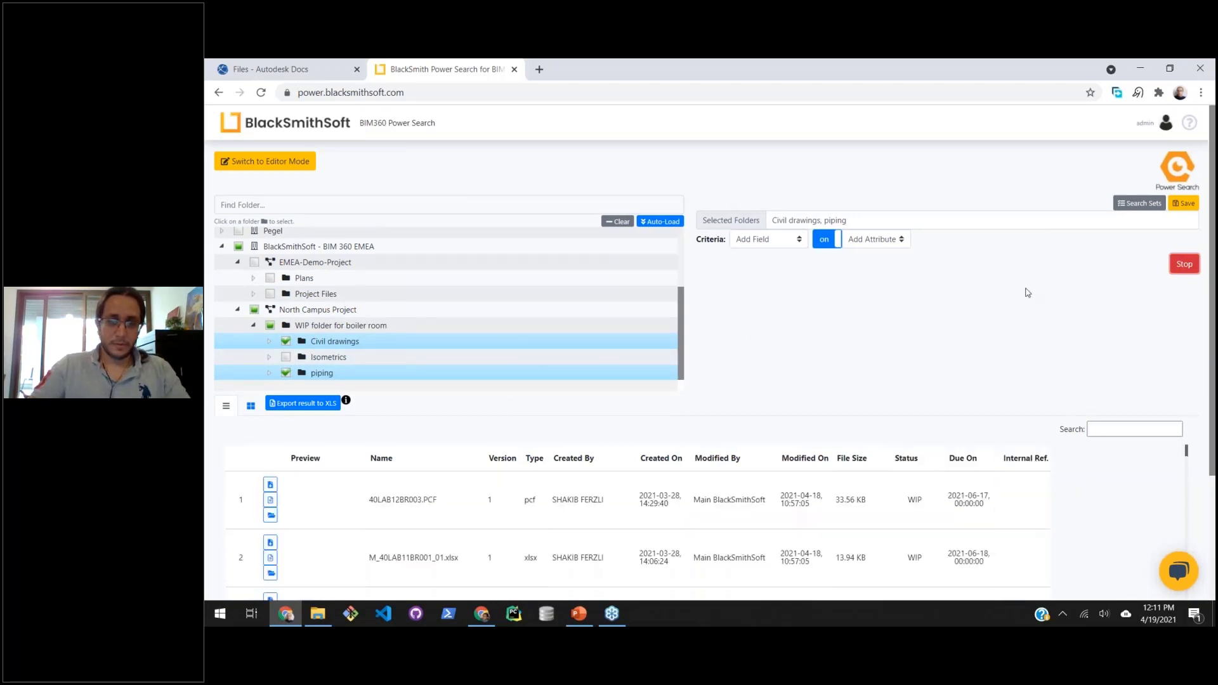
# Add the custom attributes Internal Ref., Status and Due On as search criteria.
pyautogui.click(800, 240)
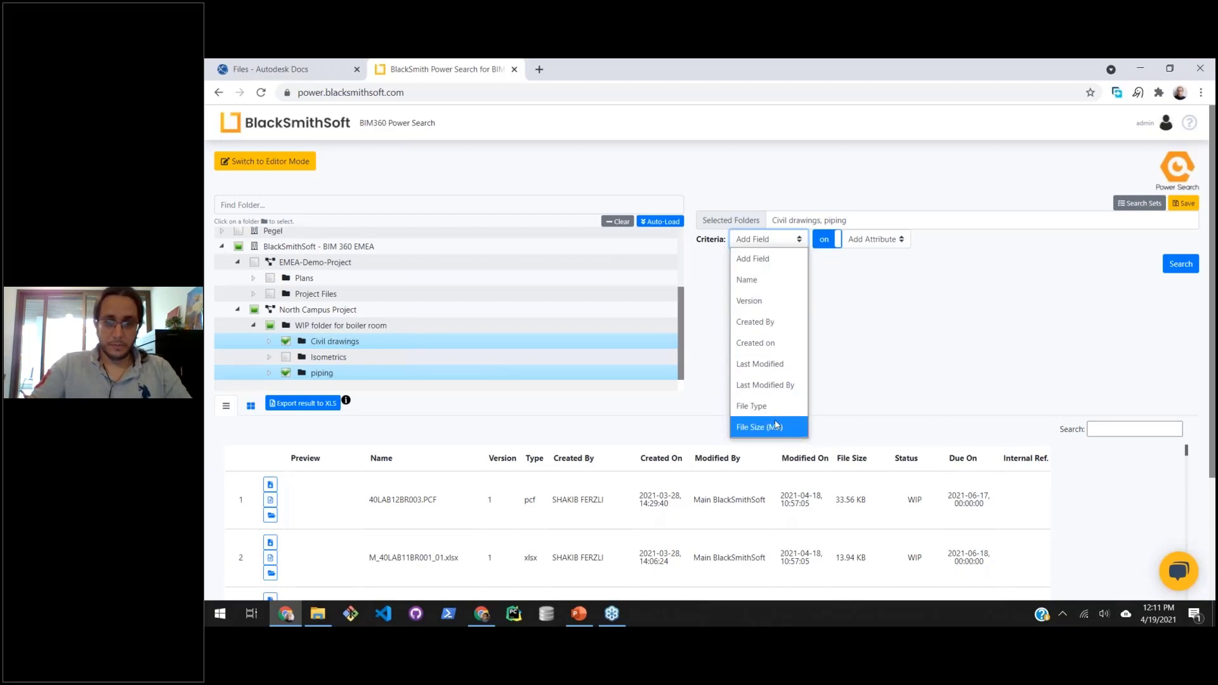
pyautogui.click(882, 326)
pyautogui.click(886, 244)
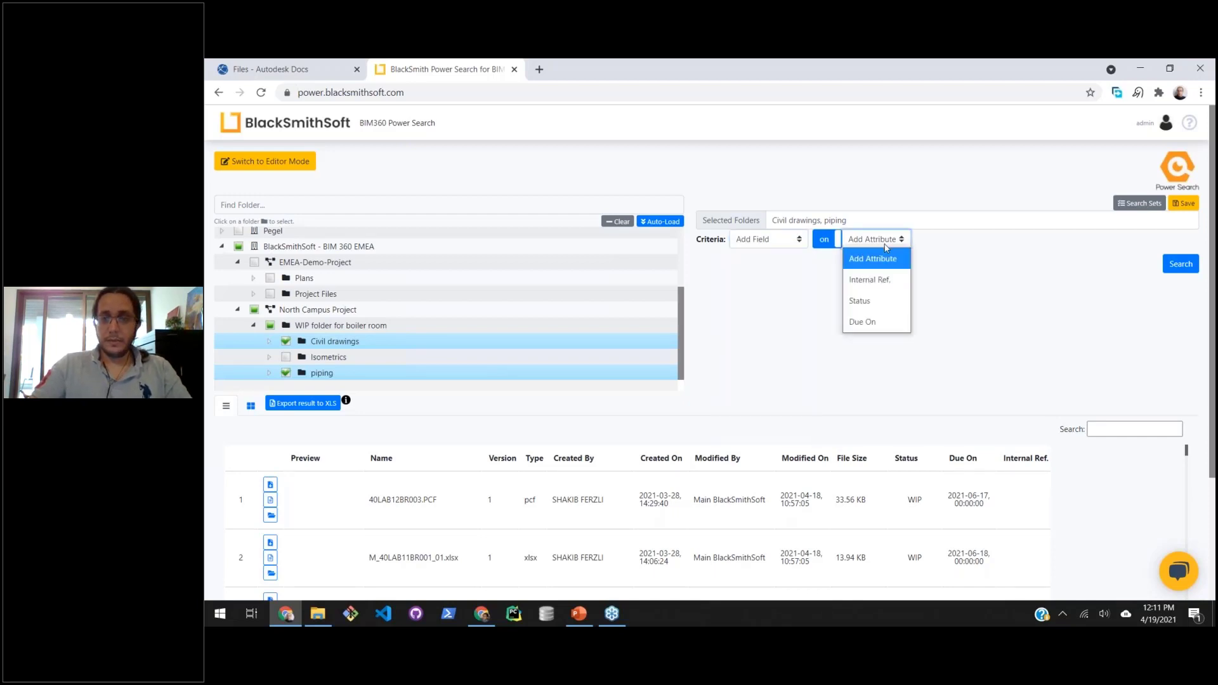
pyautogui.click(869, 279)
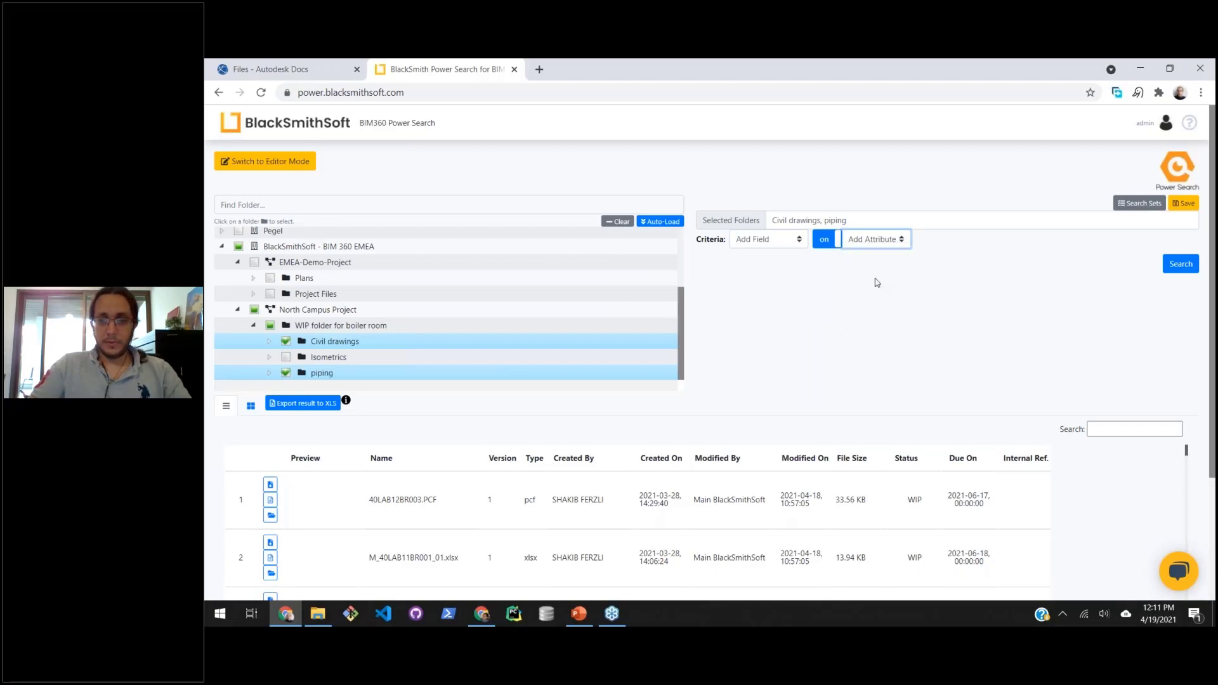
pyautogui.click(879, 240)
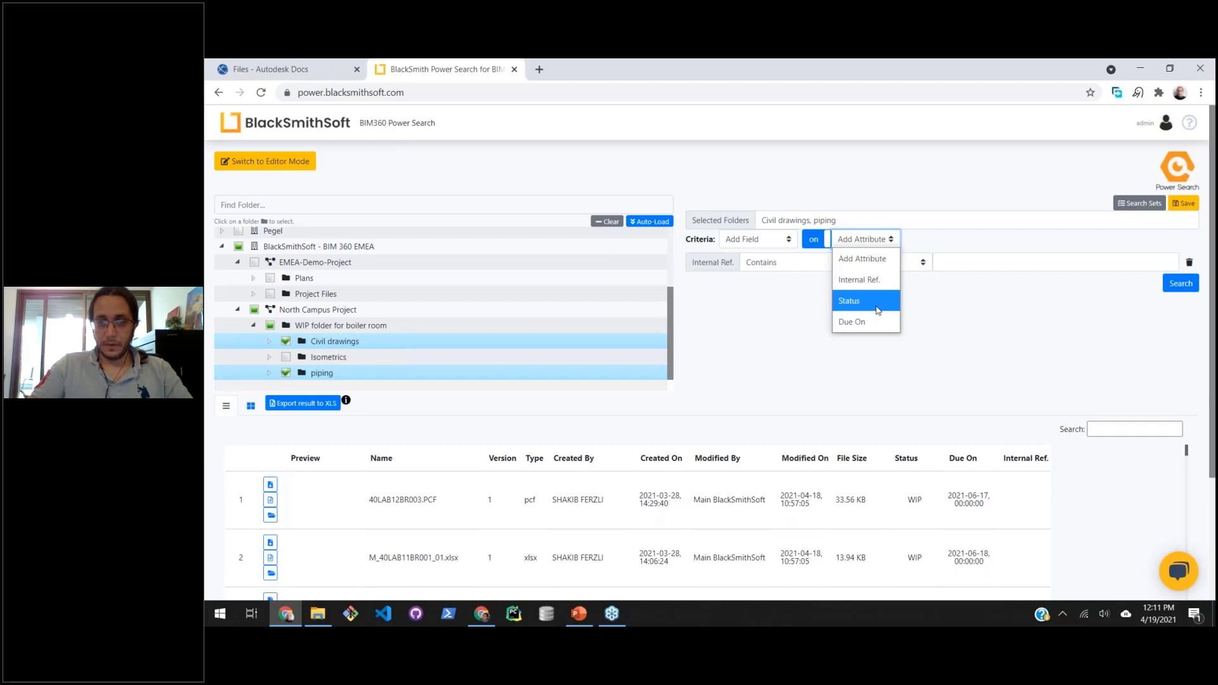
pyautogui.click(879, 301)
pyautogui.click(865, 239)
pyautogui.click(856, 322)
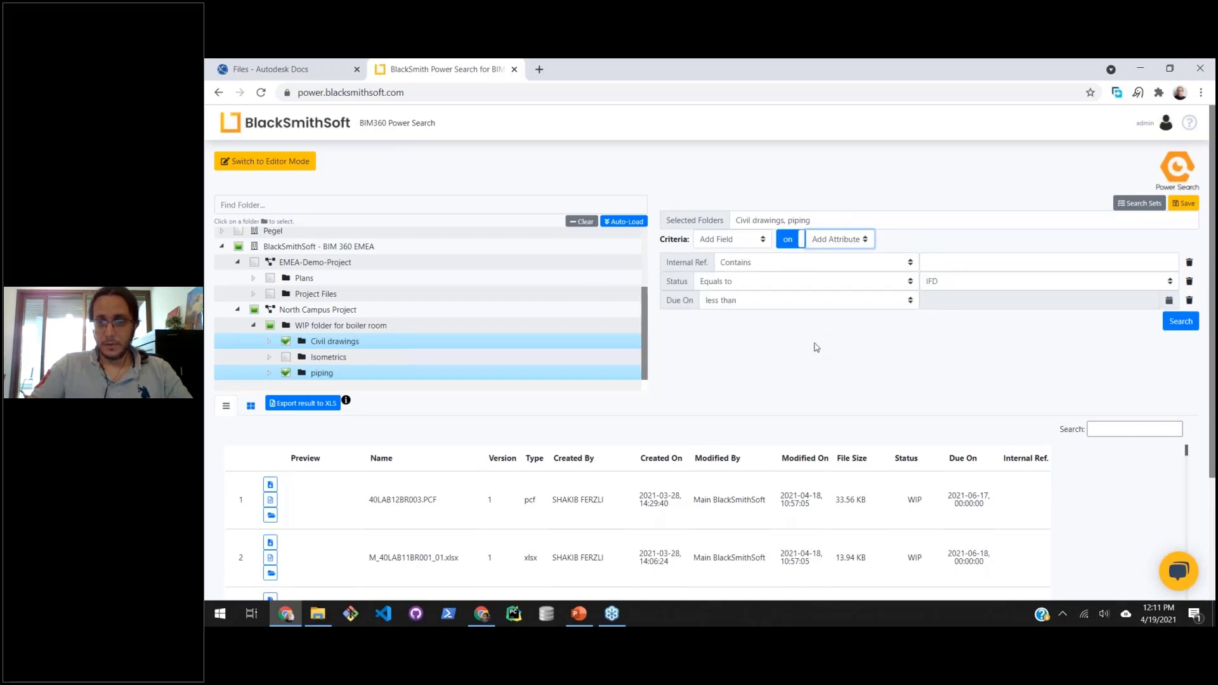
pyautogui.click(946, 265)
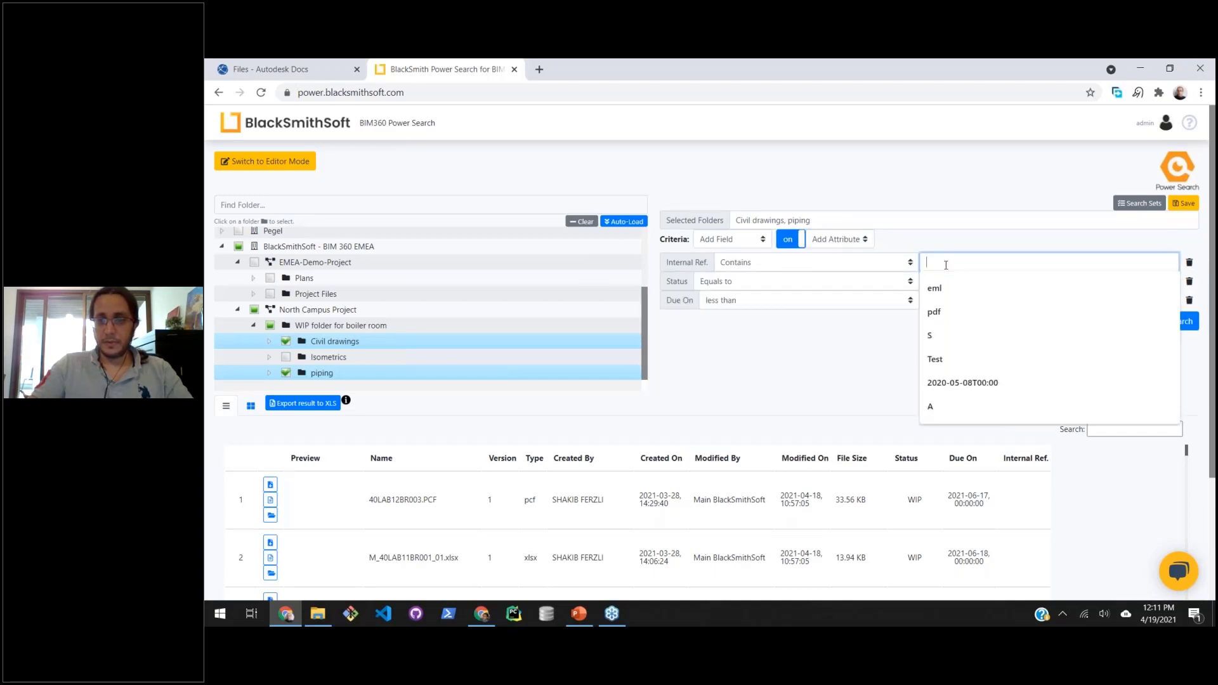
pyautogui.click(840, 339)
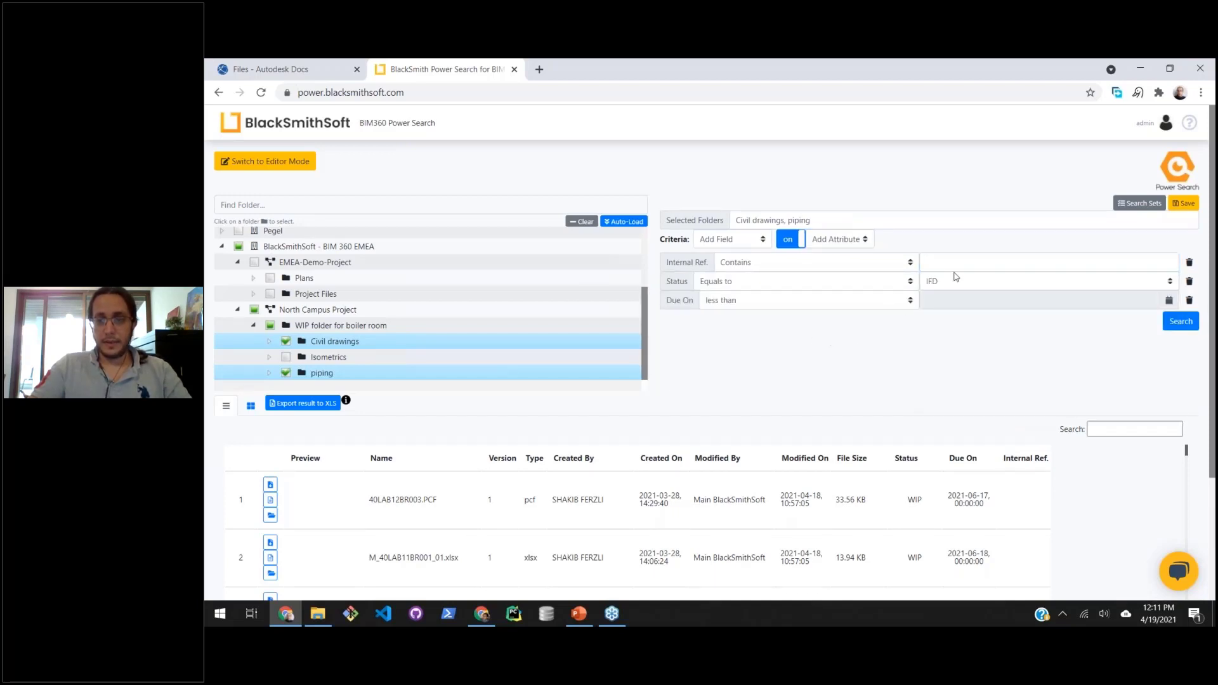
# Examine the available values of the Status criterion and the date picker of the Due On criterion.
pyautogui.click(995, 282)
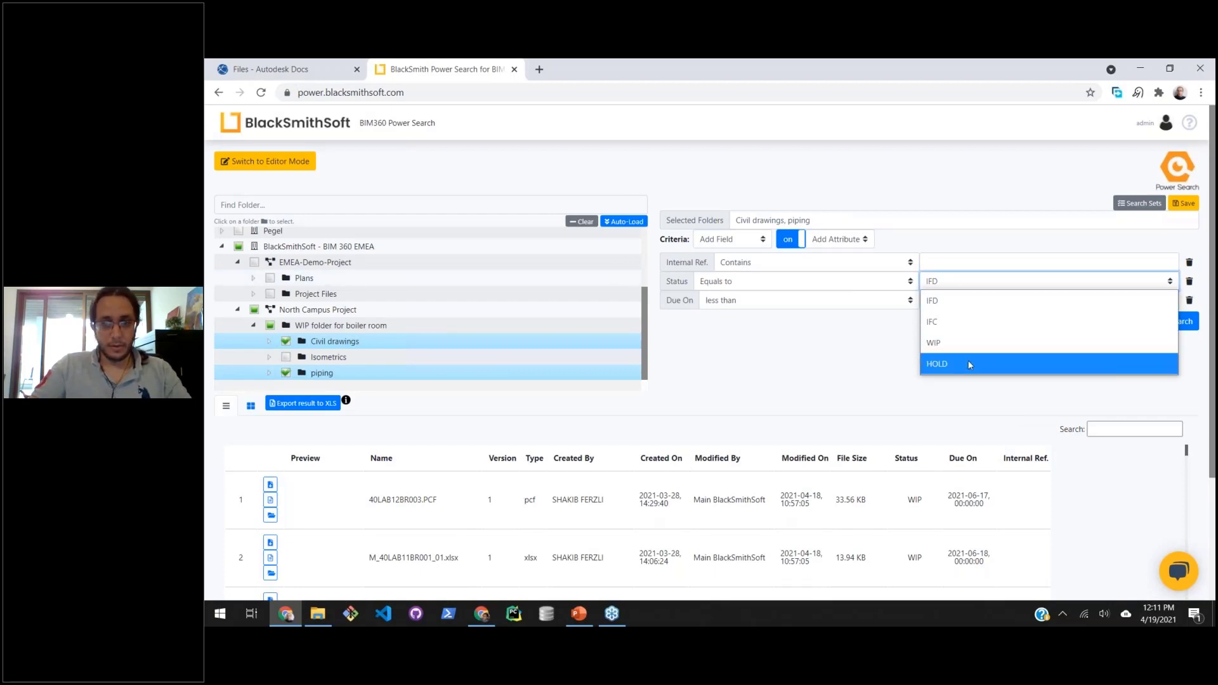
pyautogui.click(878, 376)
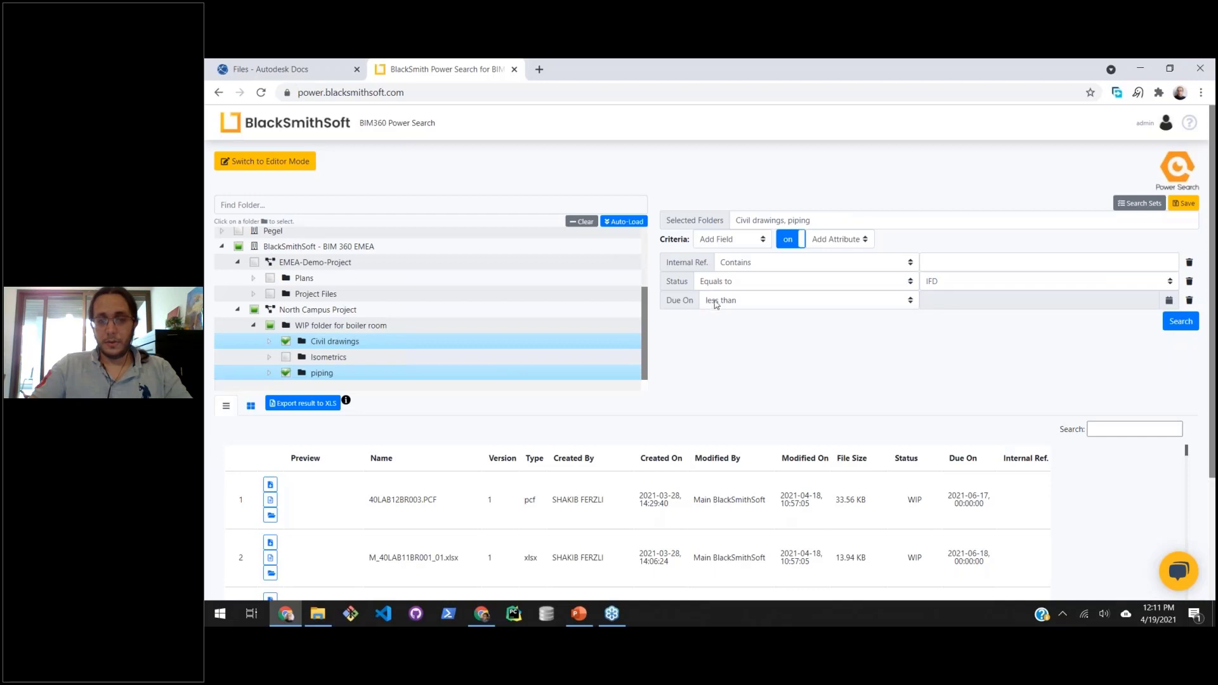
pyautogui.click(943, 299)
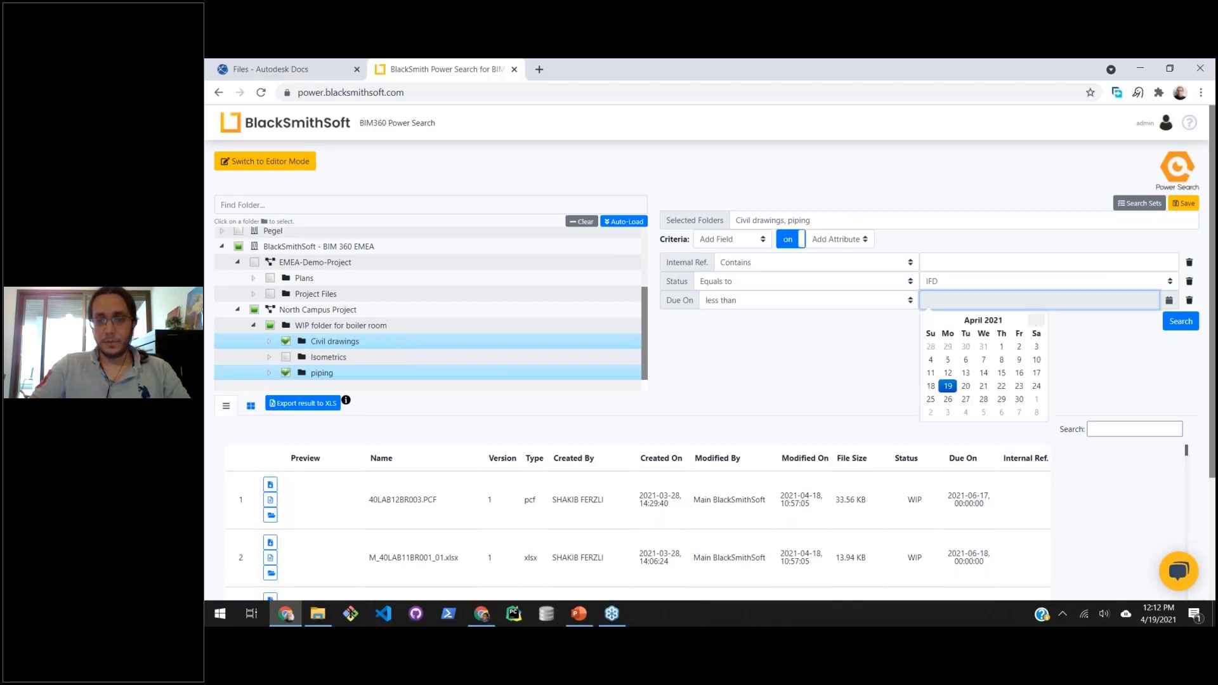
pyautogui.click(1073, 344)
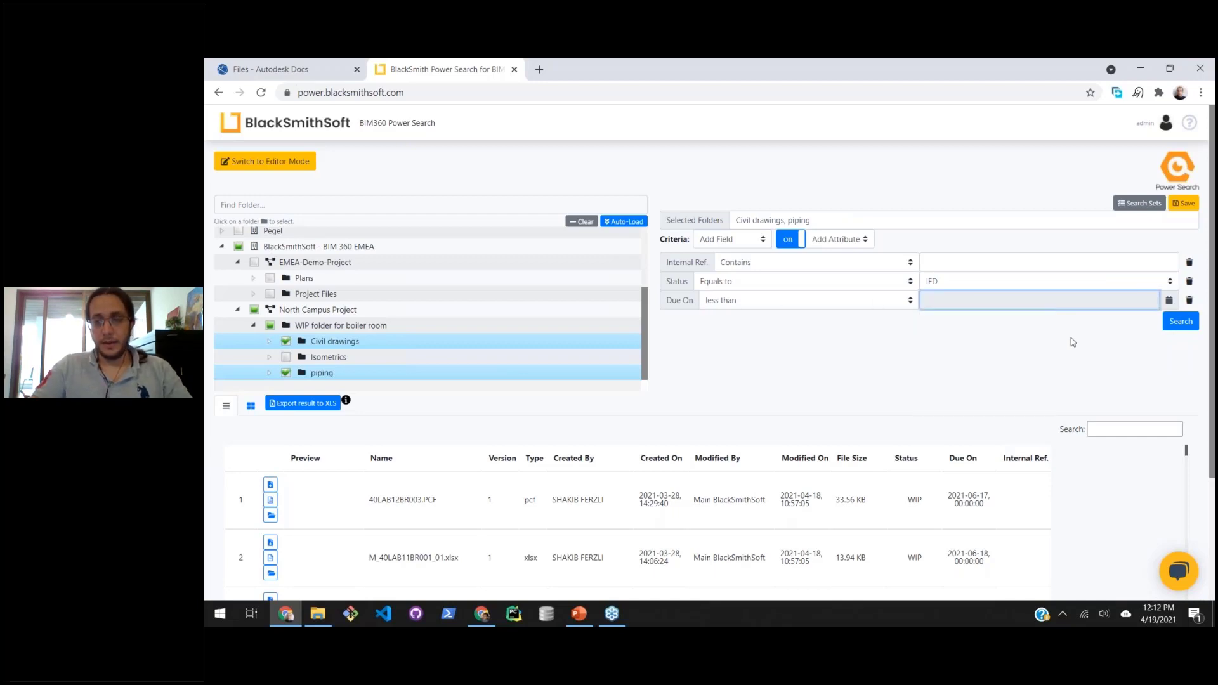
# Remove the Internal Ref., Status and Due On criteria from the search.
pyautogui.click(1190, 265)
pyautogui.click(1190, 266)
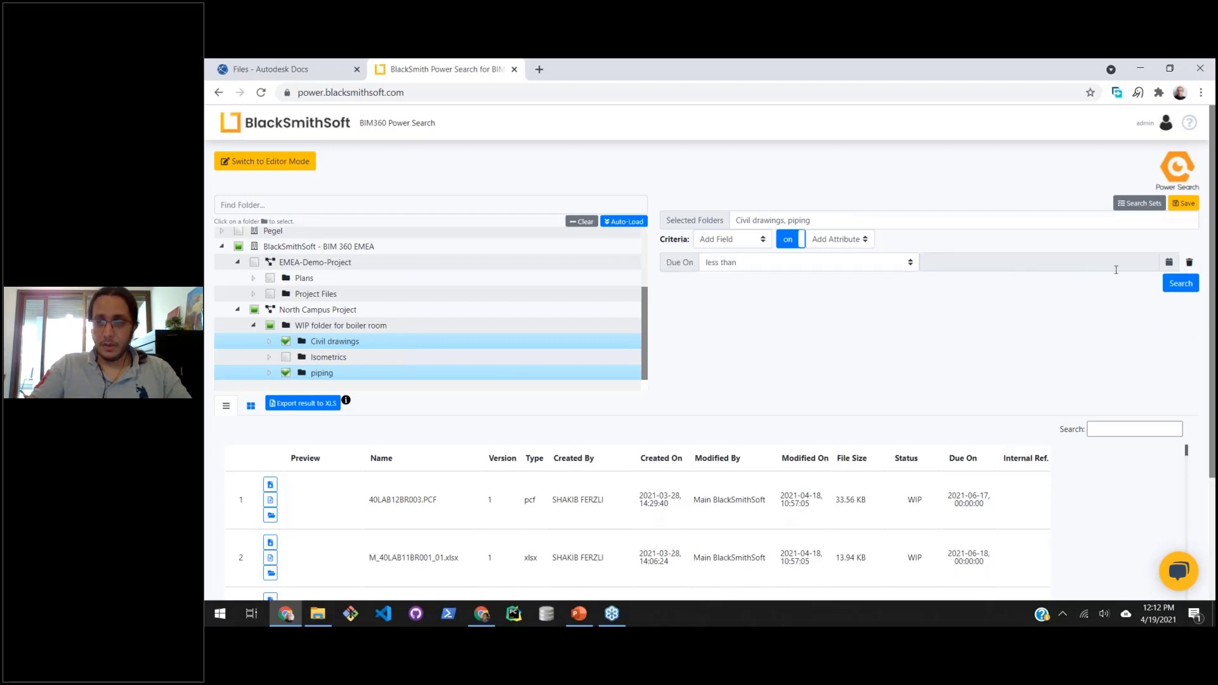
pyautogui.click(1190, 264)
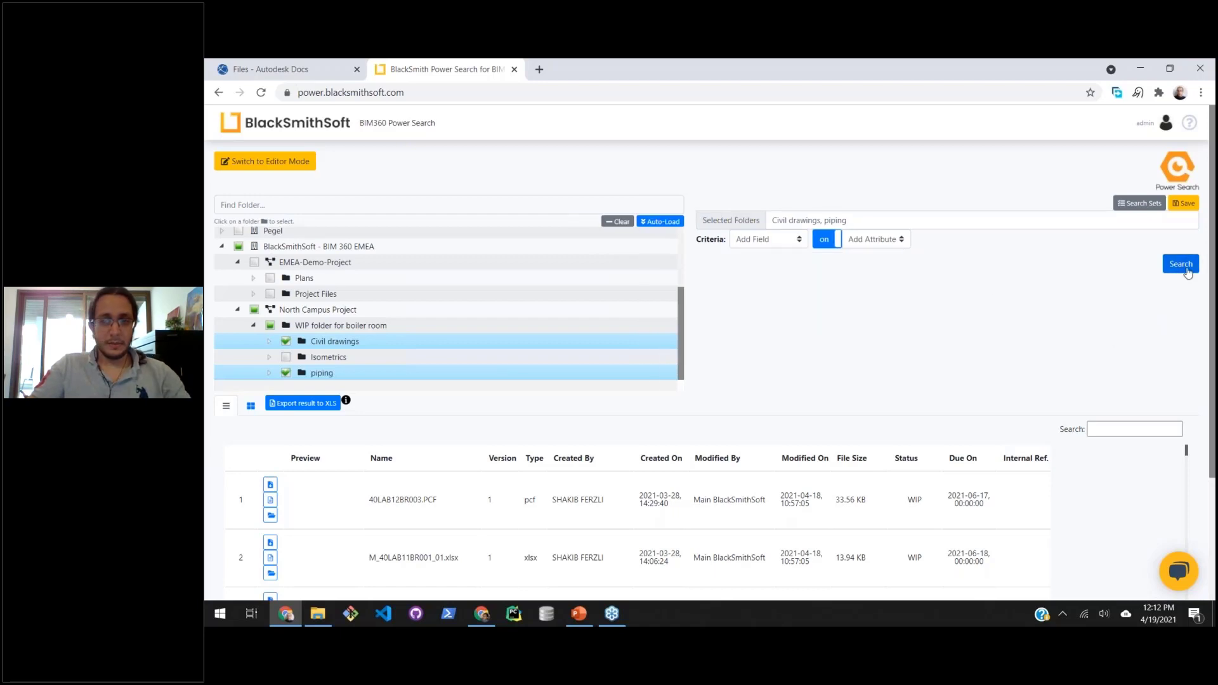
# Add a Name criterion containing "M_4" and run the search on the selected folders.
pyautogui.click(762, 245)
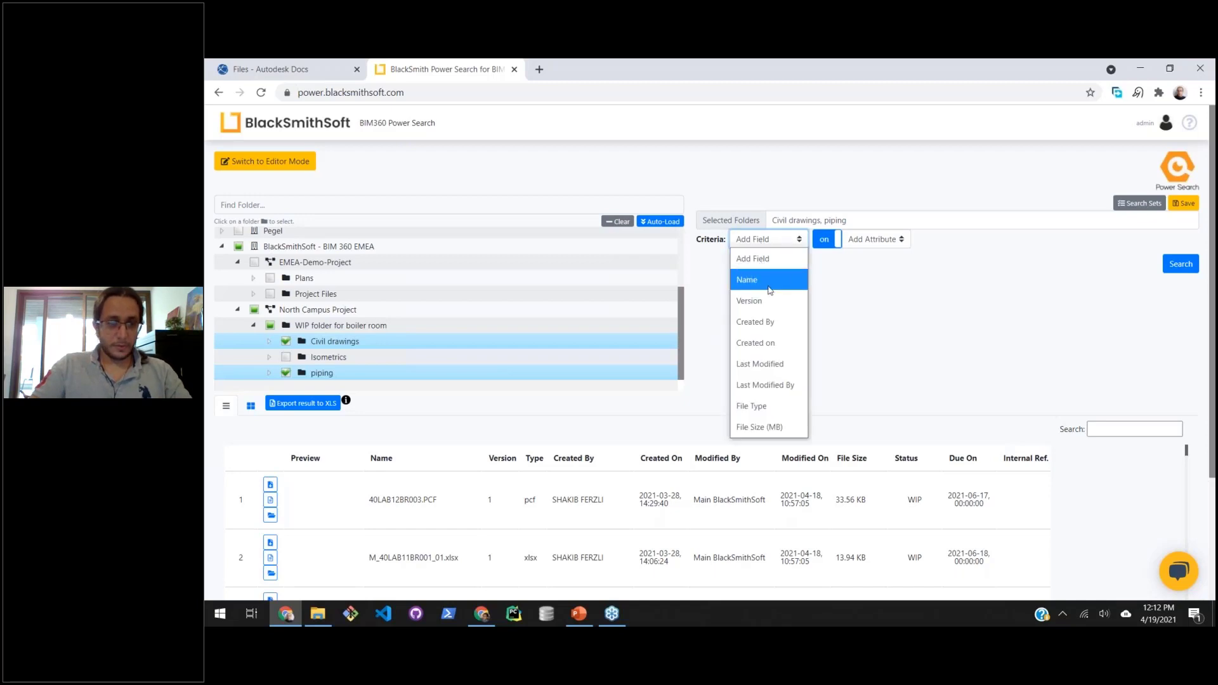
pyautogui.click(769, 281)
pyautogui.click(967, 258)
pyautogui.write('M_4')
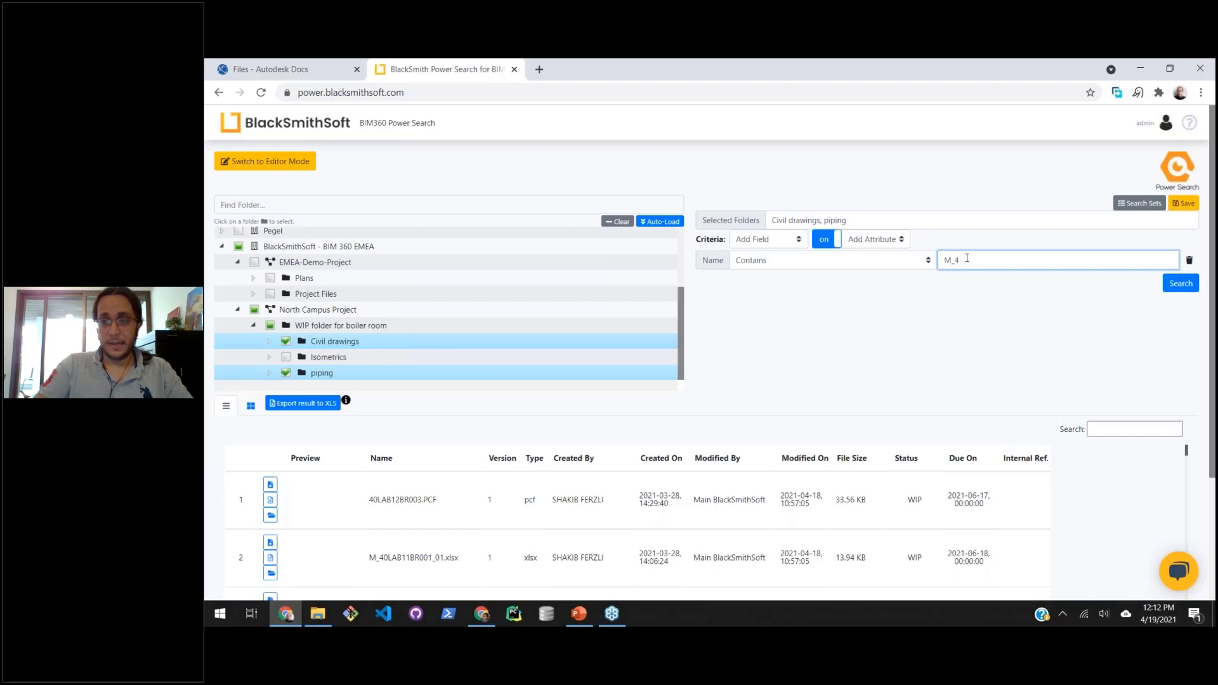
pyautogui.click(1192, 283)
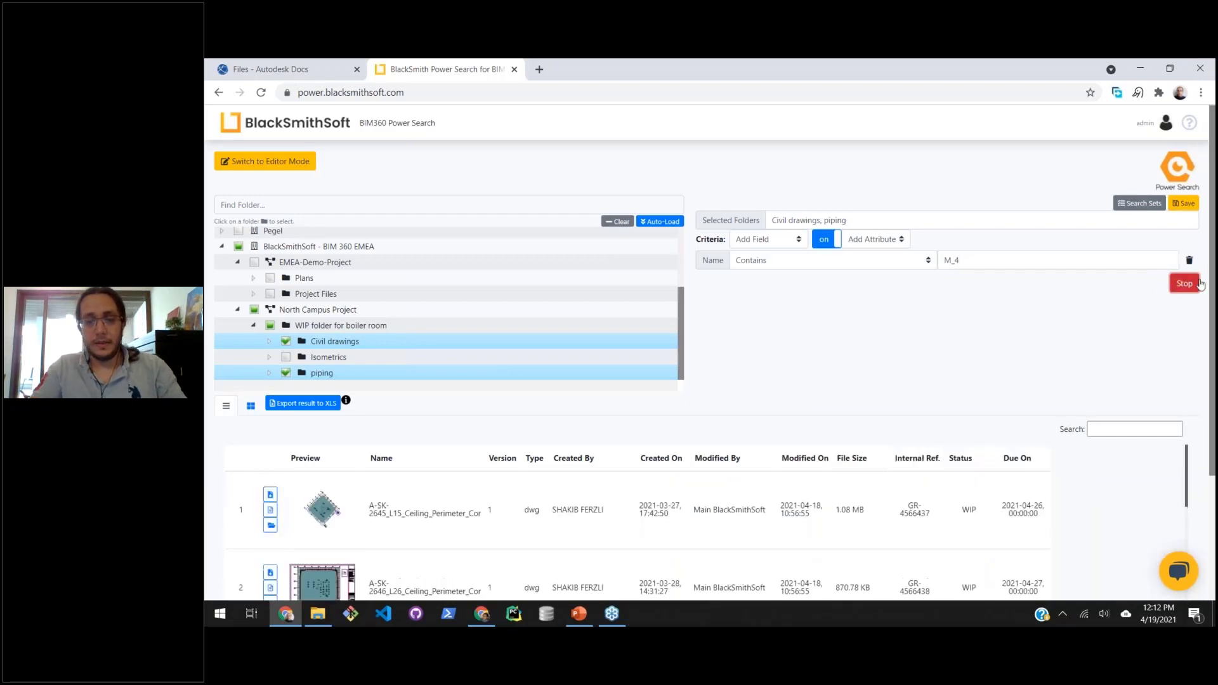
# Open the first result's file and its containing folder in BIM 360, view both, and return to the search results.
pyautogui.scroll(-1, 987, 317)
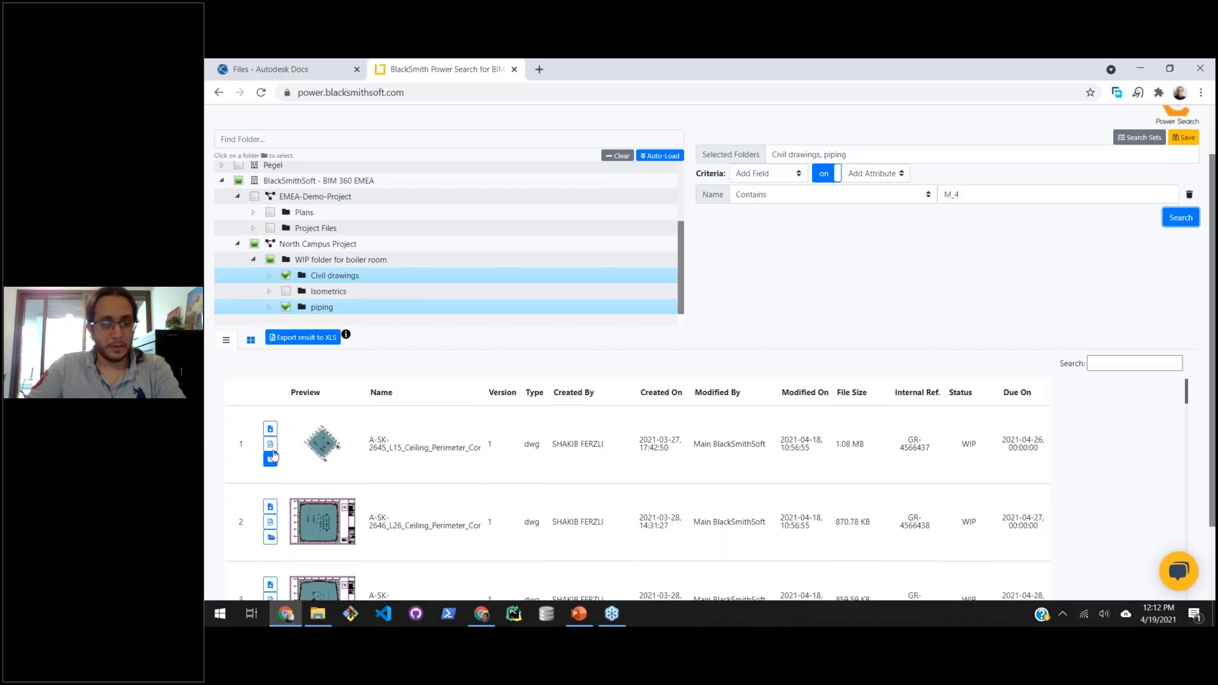
pyautogui.click(270, 444)
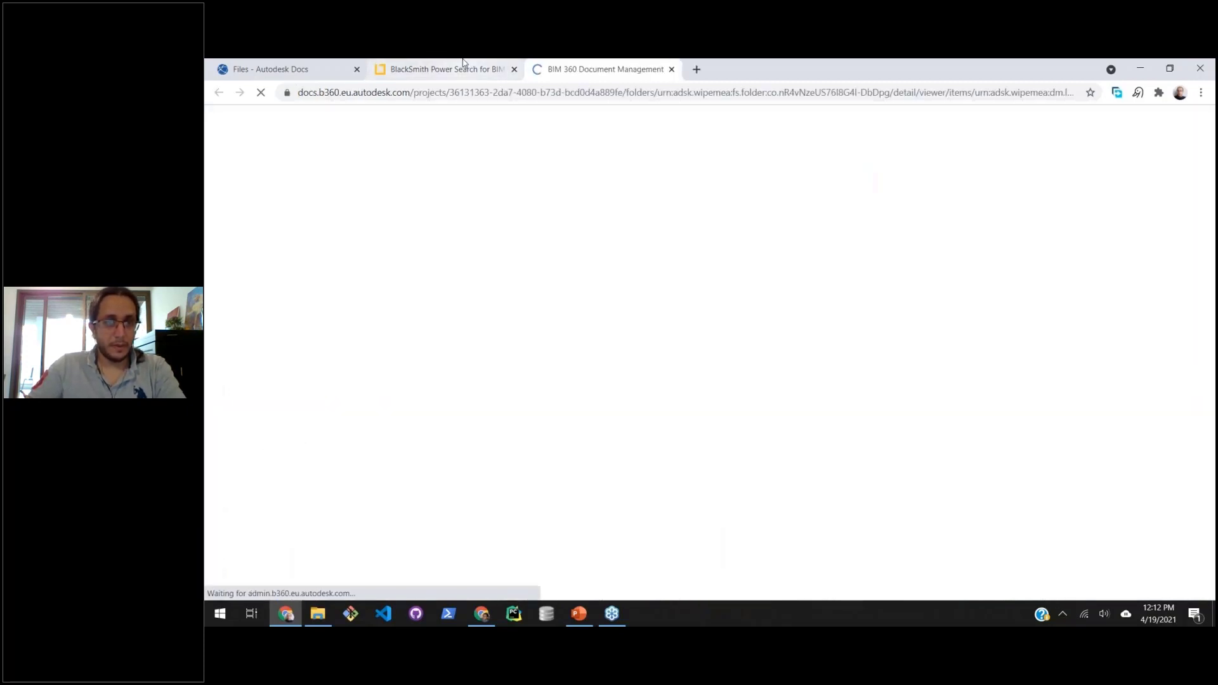
pyautogui.click(467, 67)
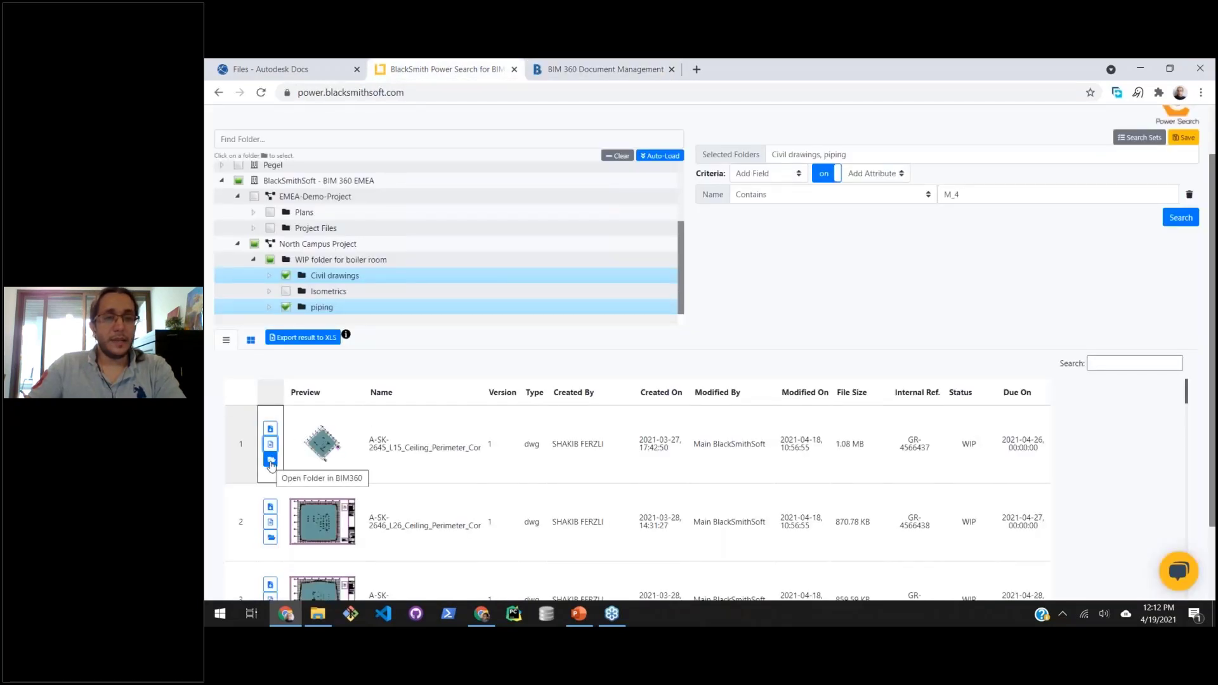
pyautogui.click(270, 461)
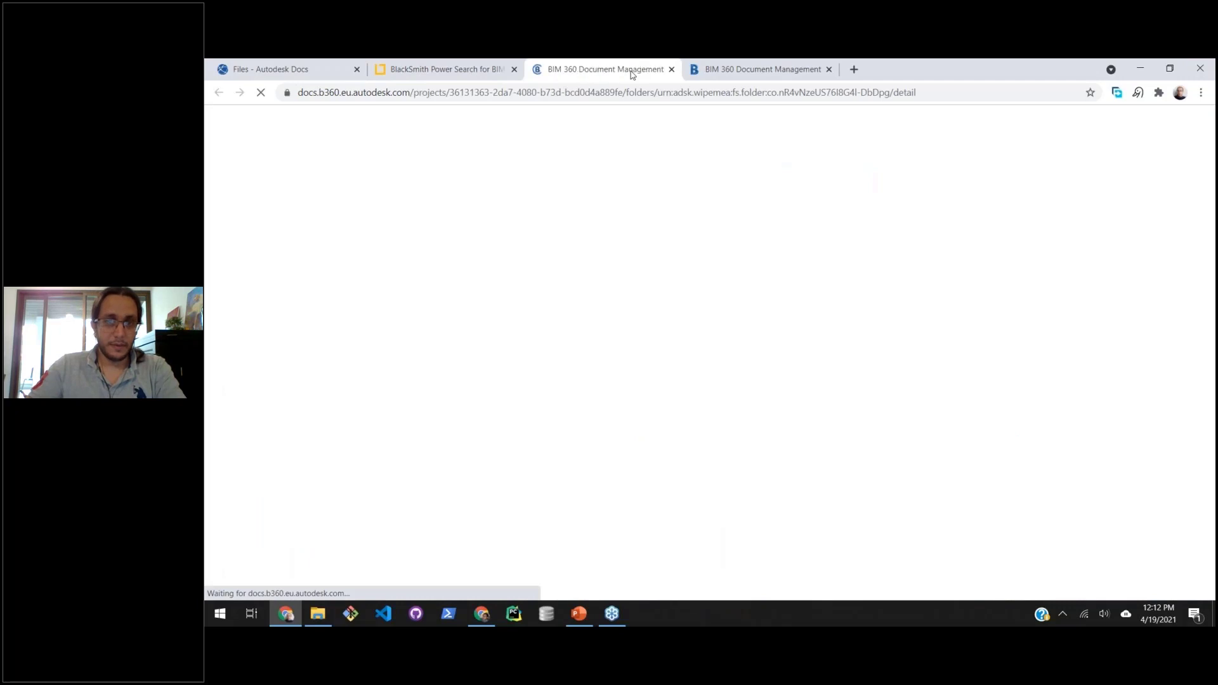
pyautogui.click(730, 71)
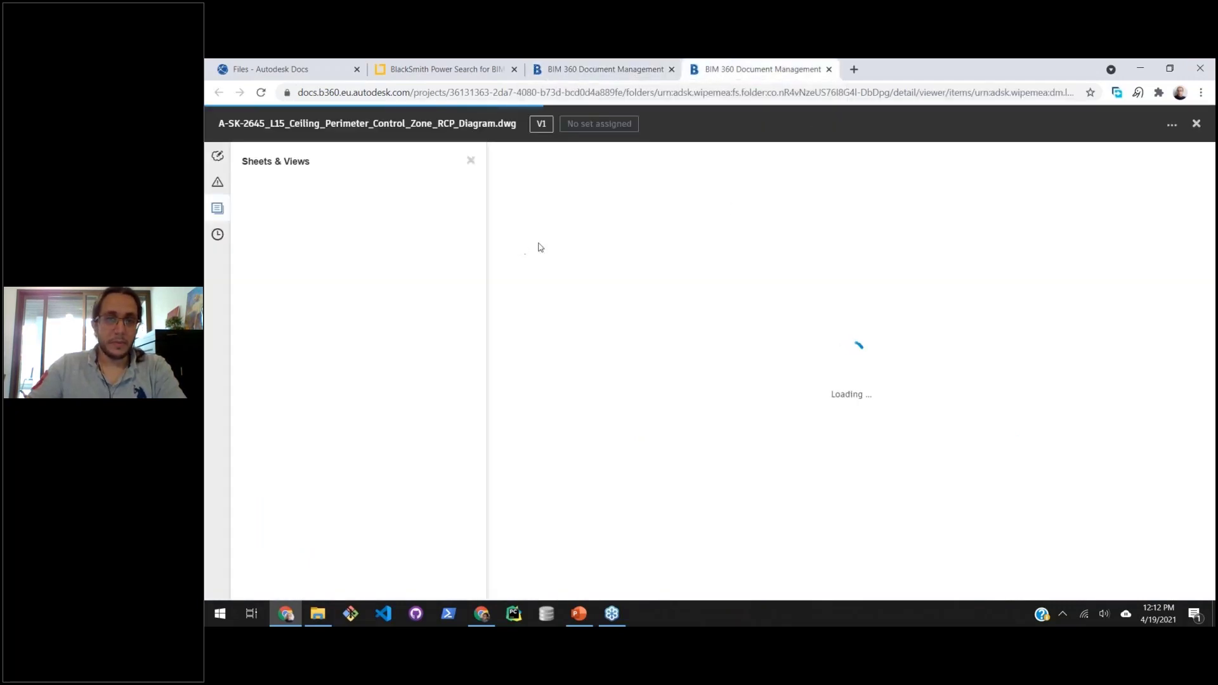
pyautogui.click(648, 70)
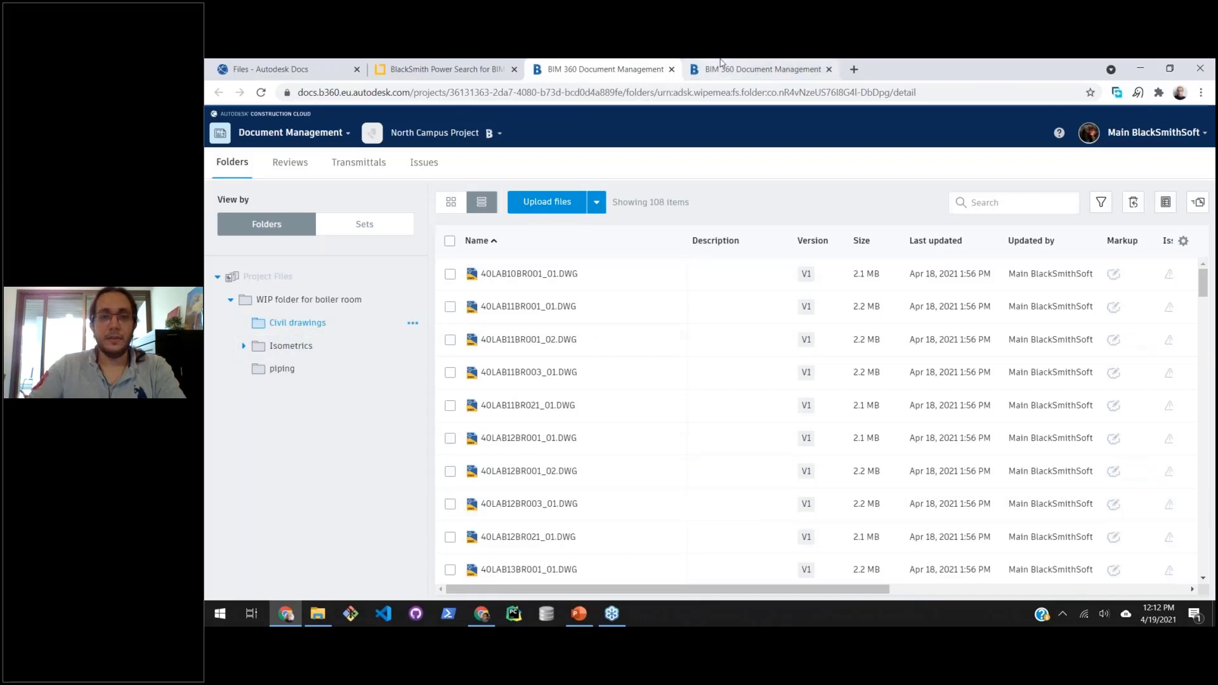
pyautogui.click(755, 69)
pyautogui.click(418, 68)
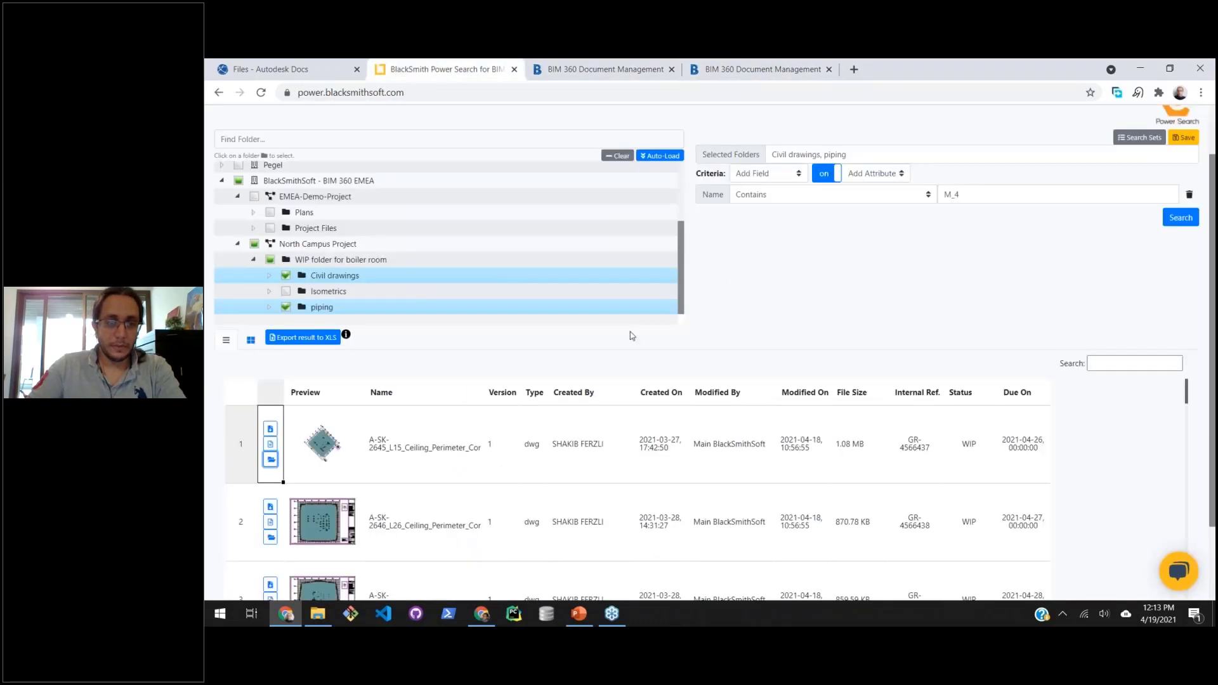
# Show the results as thumbnails and look through the details of Level Roof-Mech design.dwg down to its custom attributes.
pyautogui.click(250, 340)
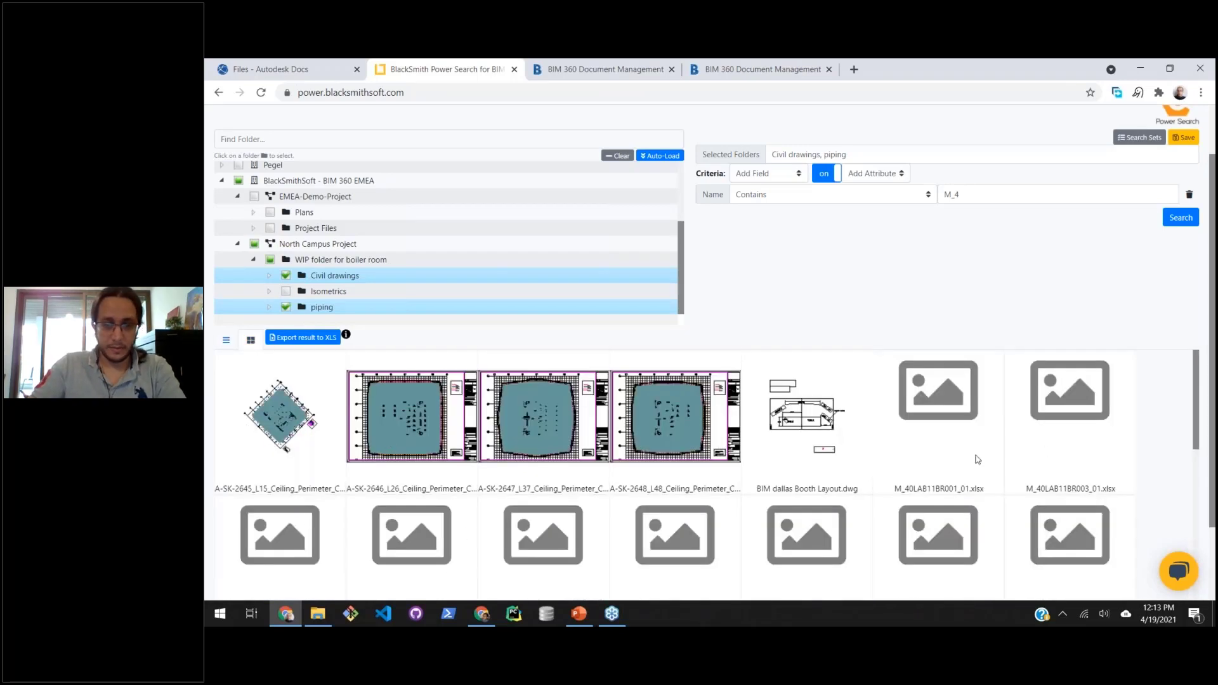
pyautogui.scroll(-5, 813, 432)
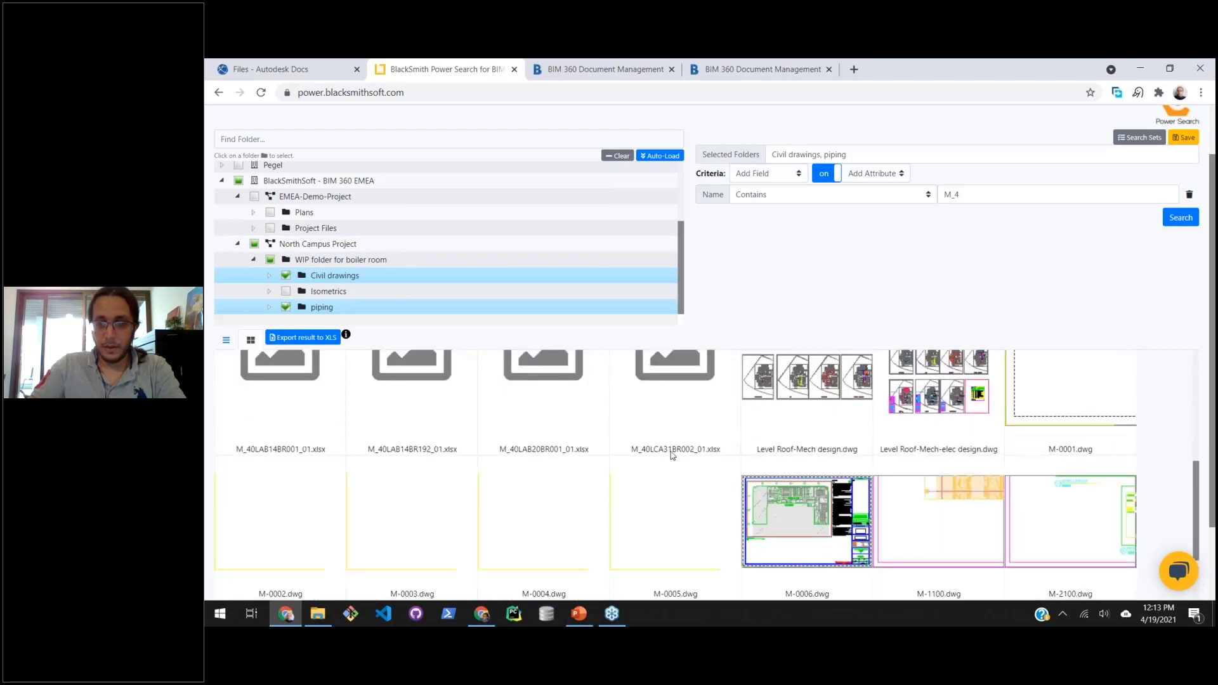
pyautogui.click(817, 379)
pyautogui.scroll(1, 844, 387)
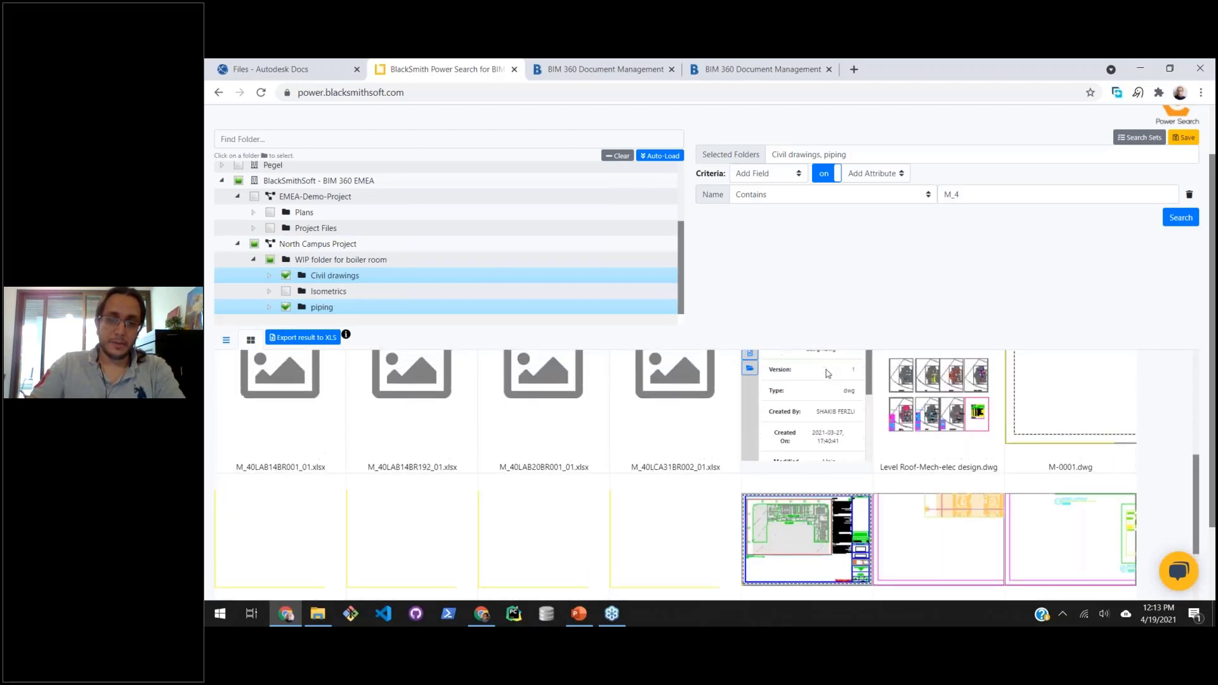
pyautogui.moveTo(863, 393); pyautogui.dragTo(865, 464)
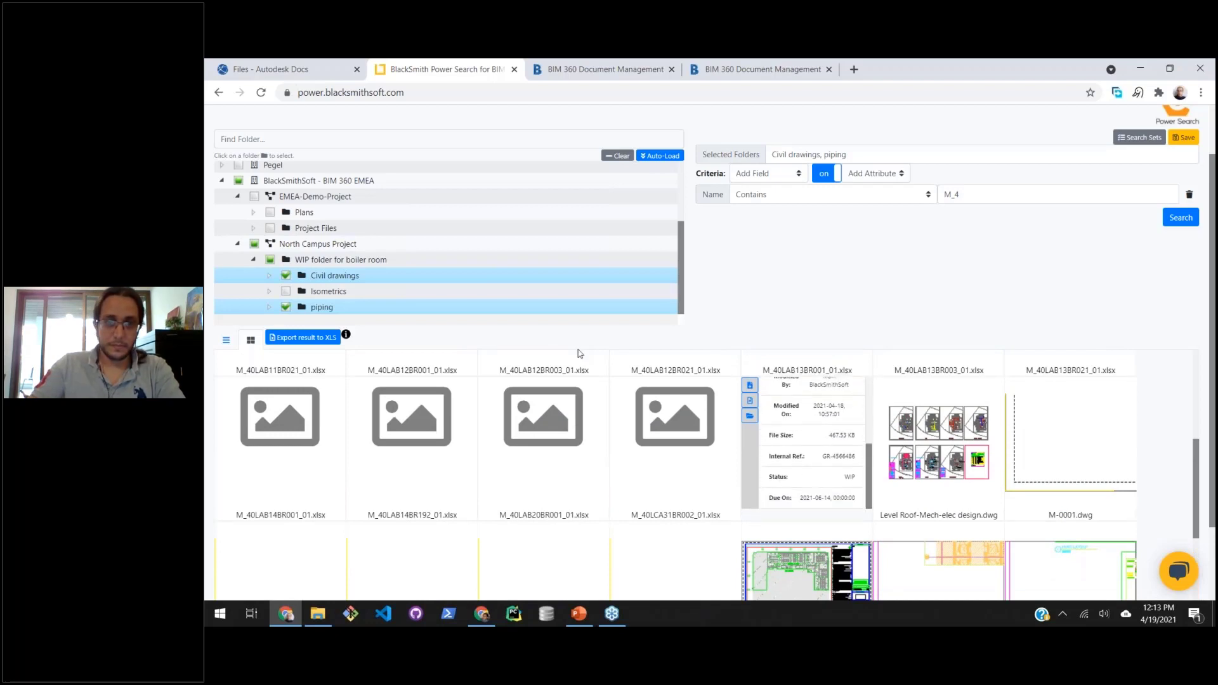
# Clear the folder selection, load the saved search set Boiler-WIP-456 and run its search.
pyautogui.click(613, 157)
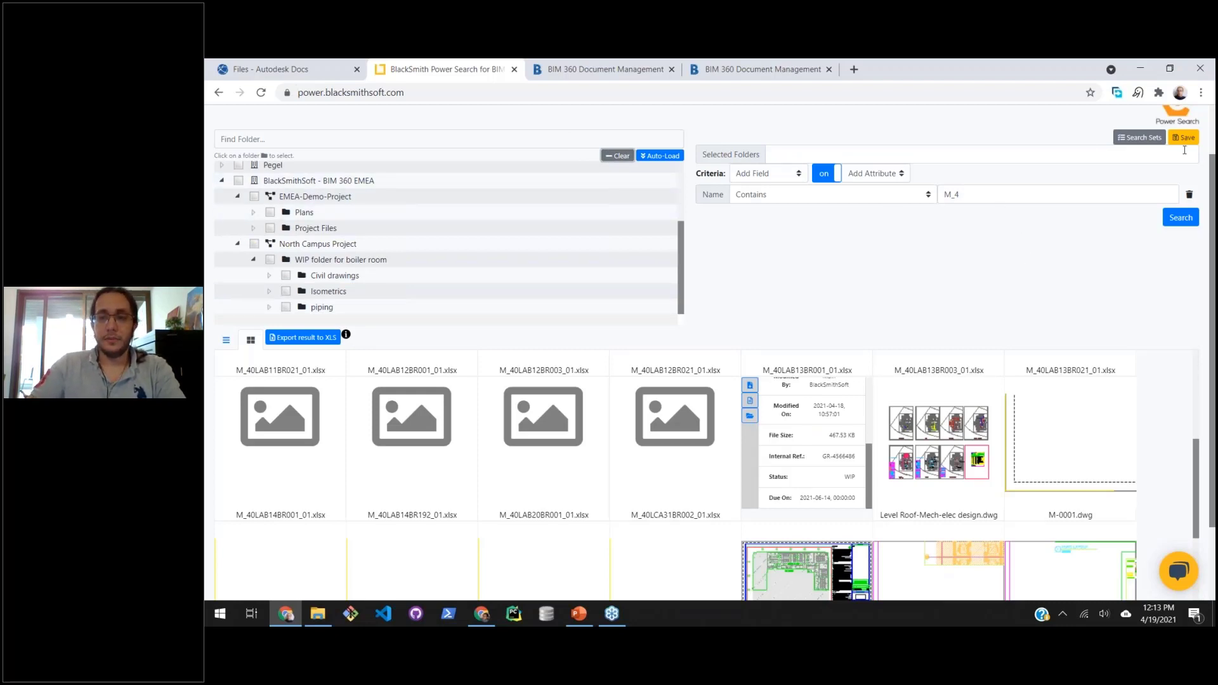
pyautogui.click(1142, 138)
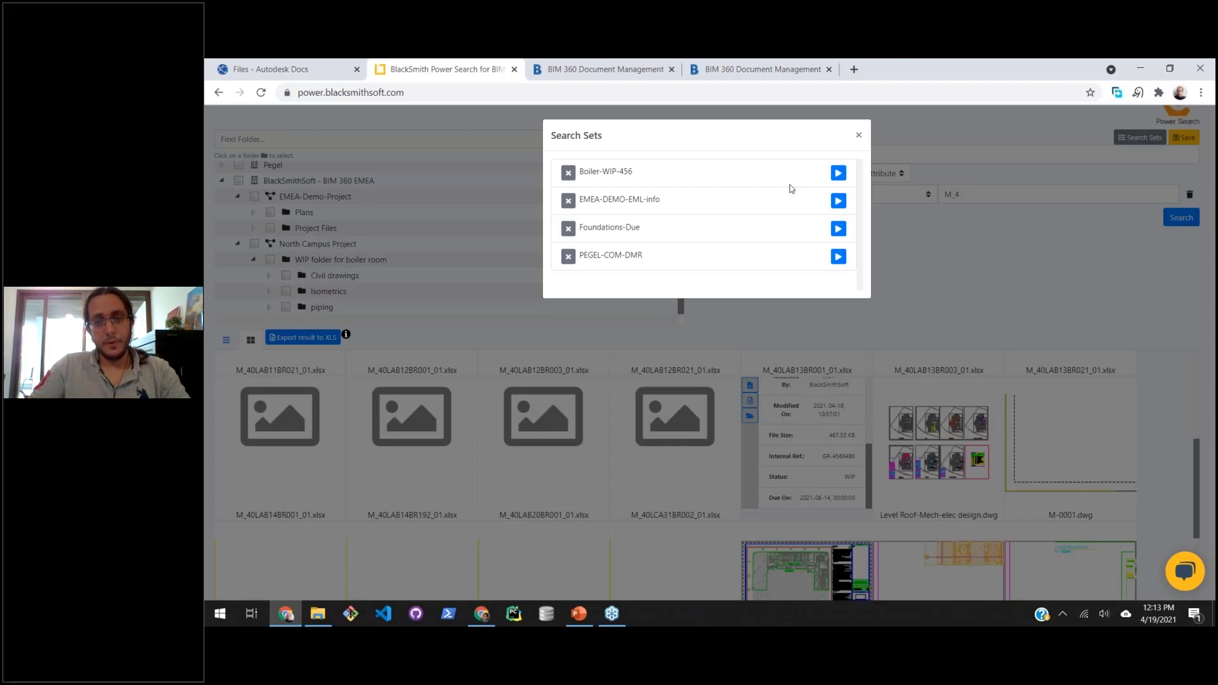
pyautogui.click(838, 173)
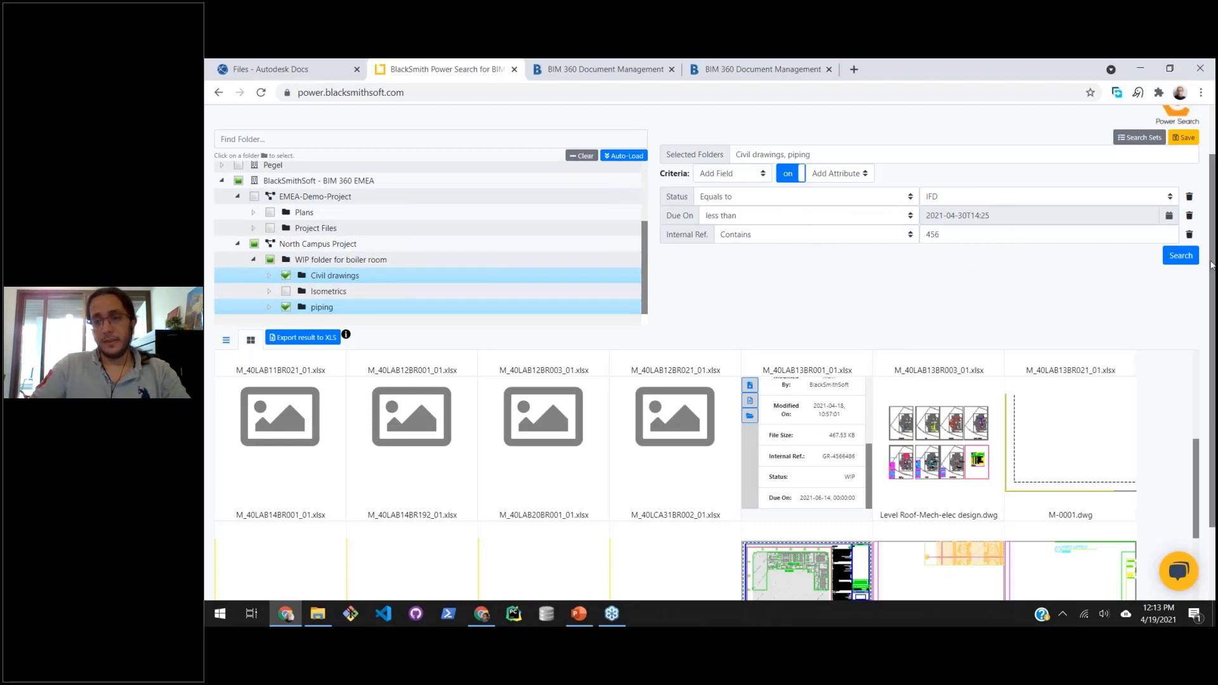
pyautogui.click(1188, 260)
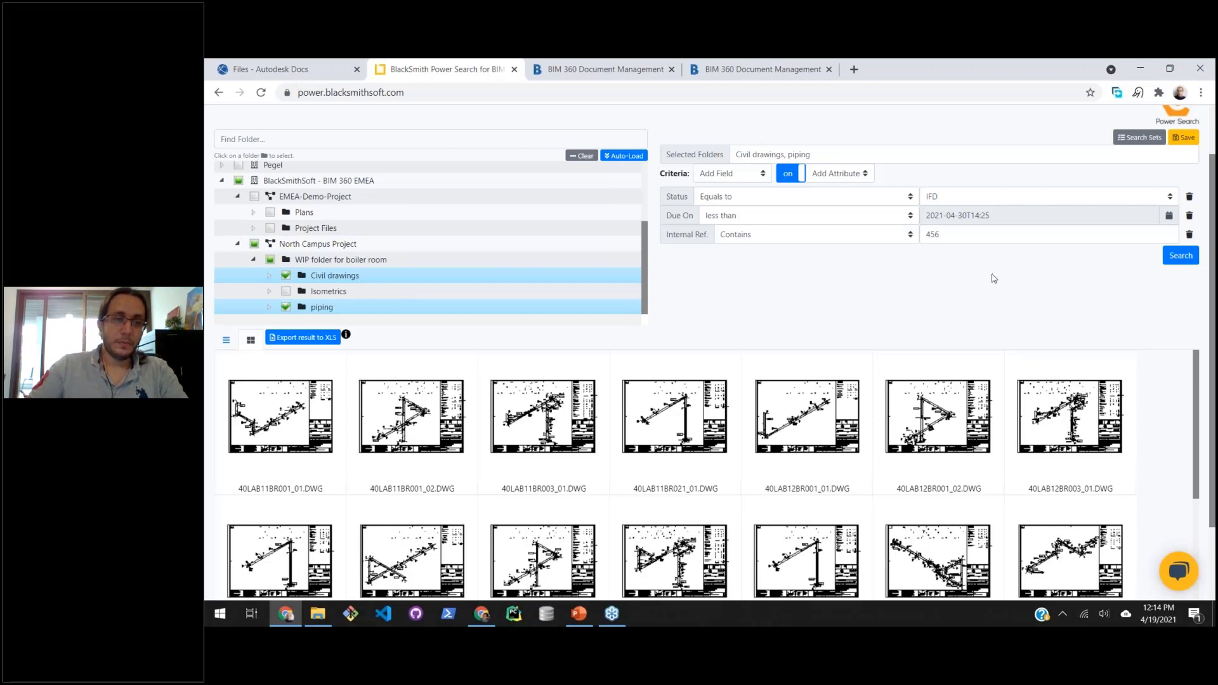
# Switch to Editor Mode and authorize Power Search to write and manage the BIM 360 data.
pyautogui.scroll(1, 994, 278)
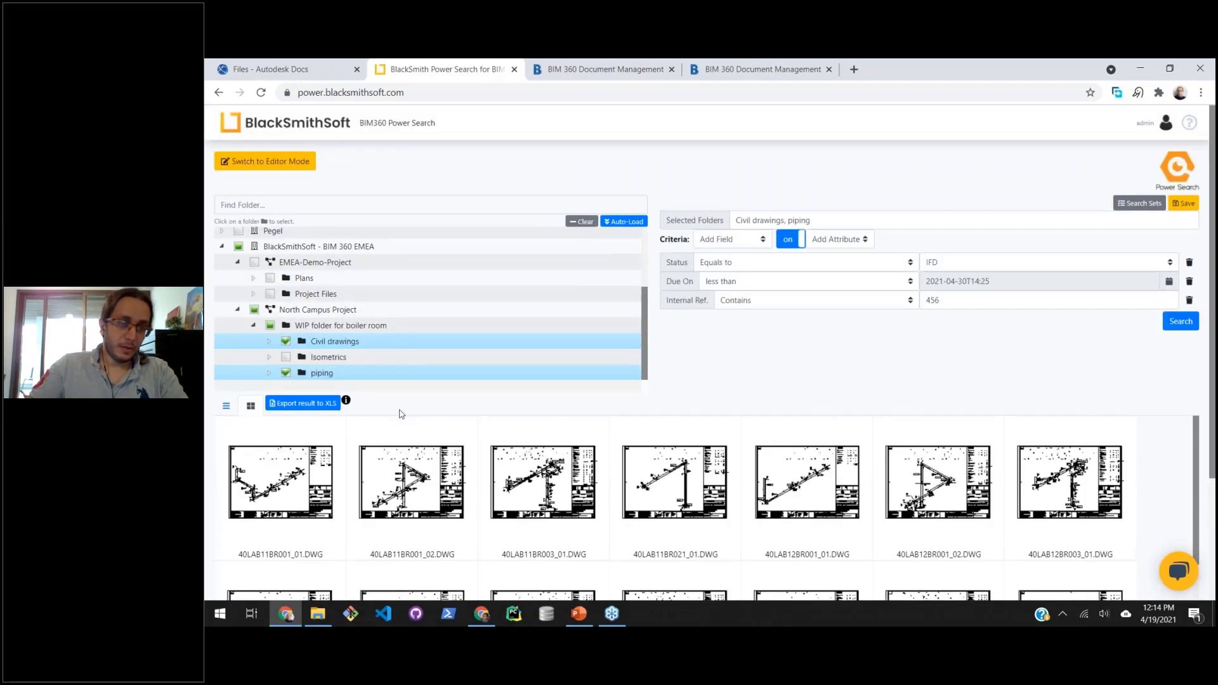
pyautogui.click(252, 168)
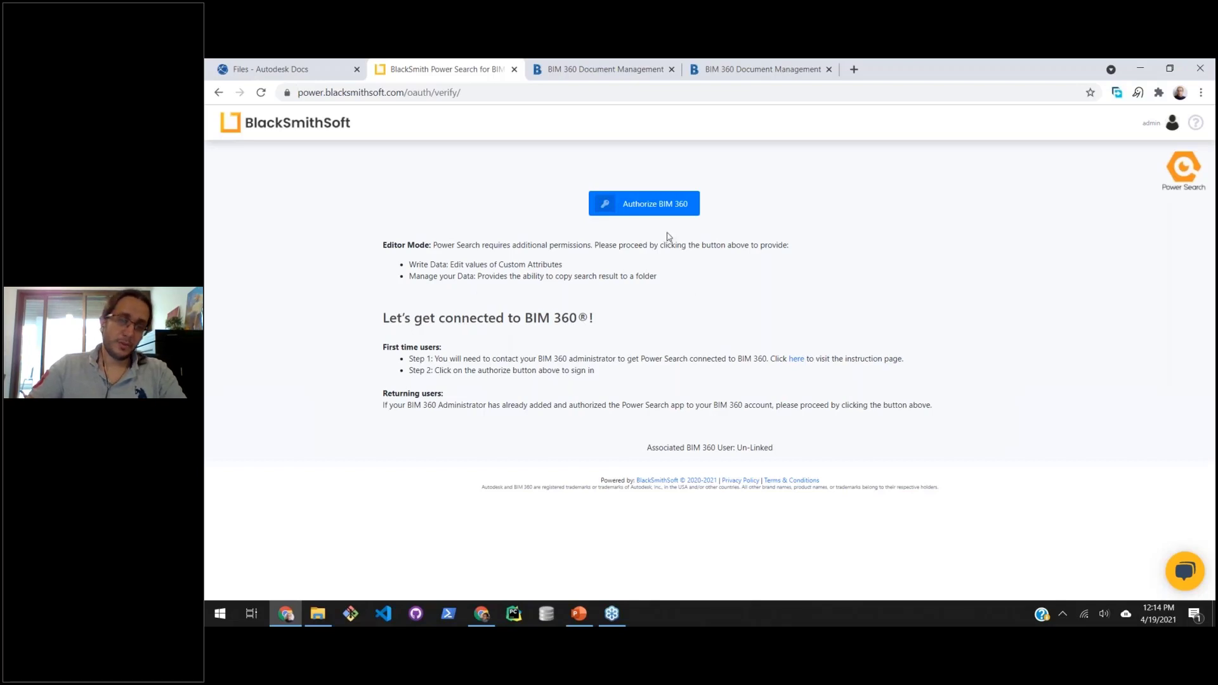
pyautogui.click(639, 207)
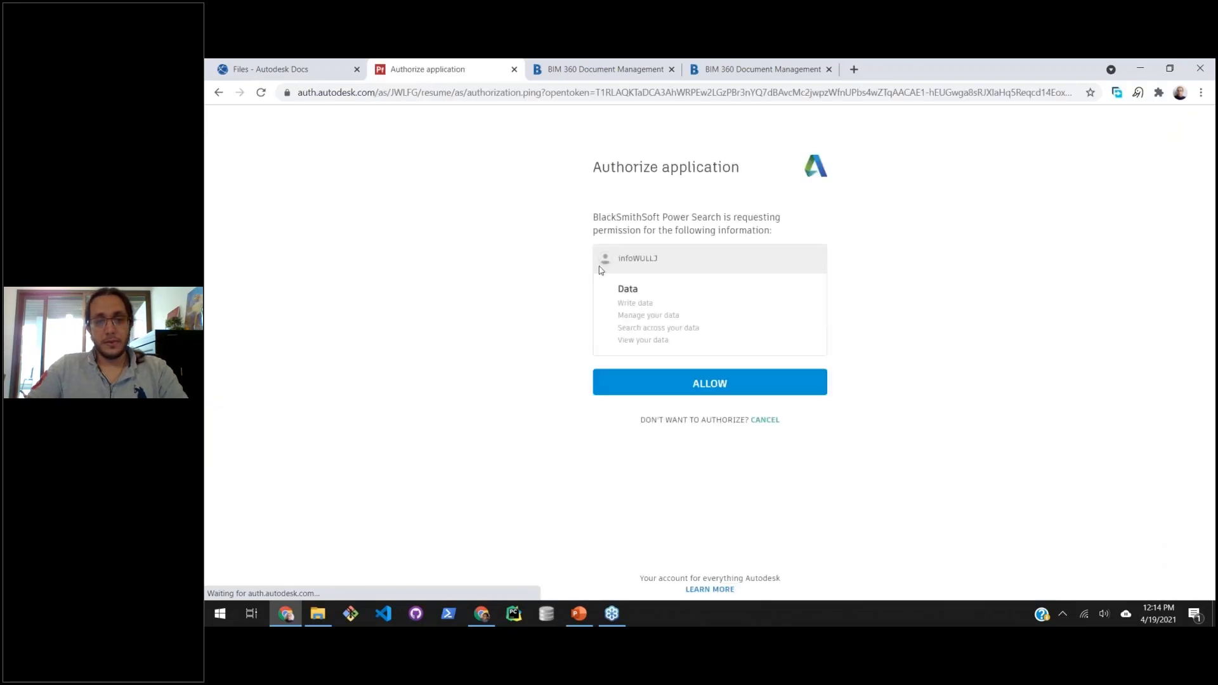
pyautogui.click(663, 391)
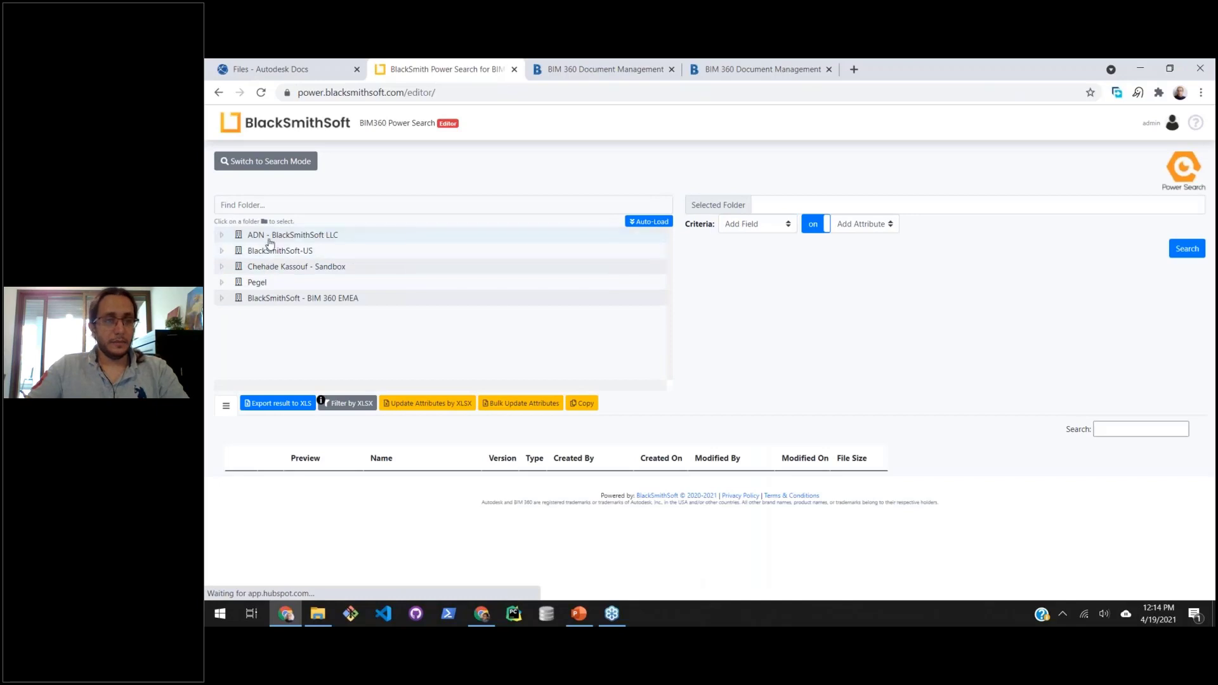
# Select WIP folder for boiler room in the North Campus Project of BlackSmithSoft - BIM 360 EMEA and search it.
pyautogui.click(222, 299)
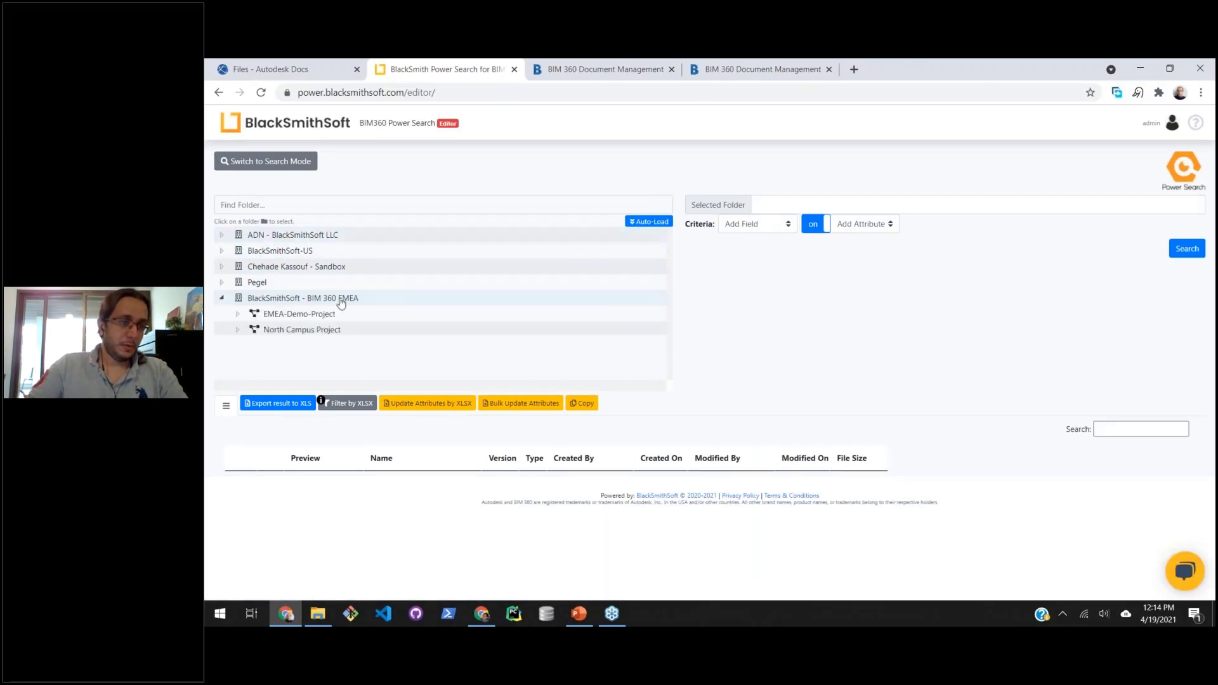
pyautogui.click(236, 330)
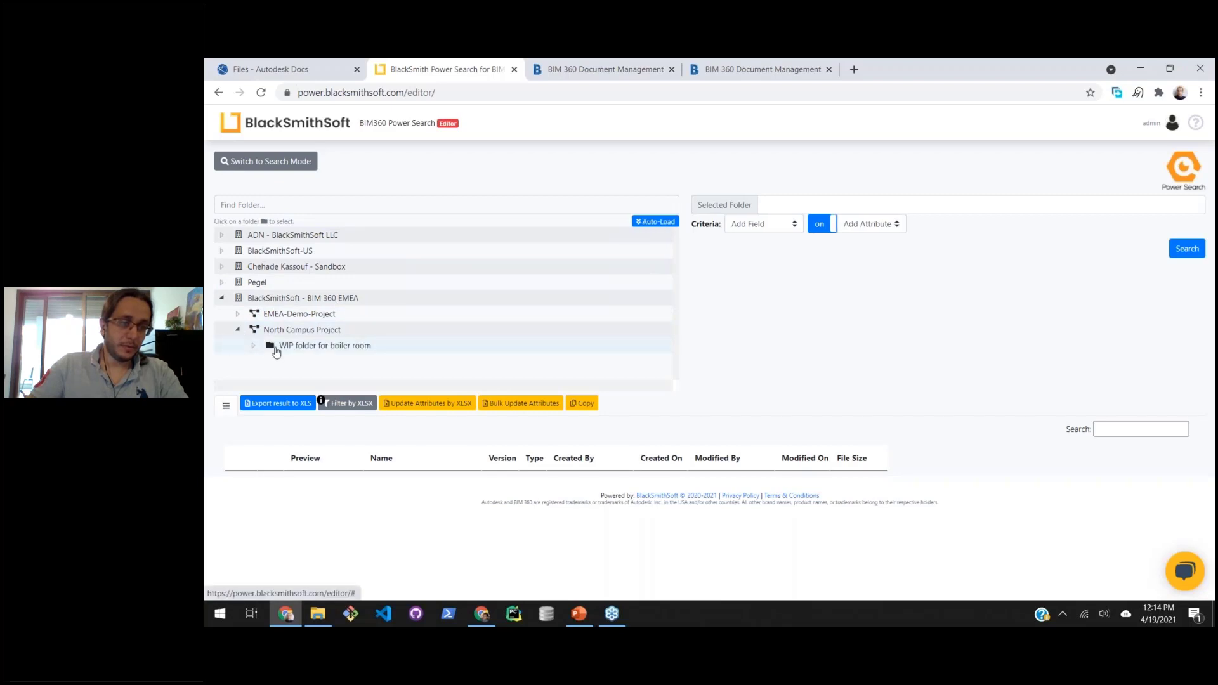
pyautogui.click(277, 349)
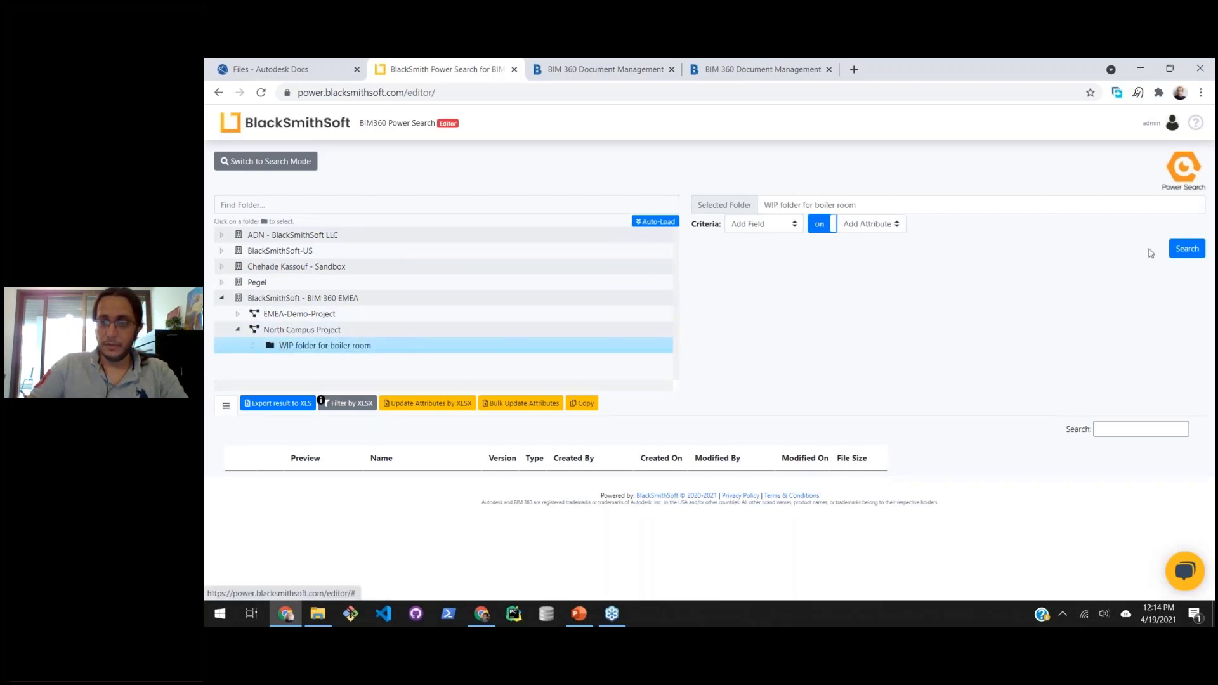
pyautogui.click(1186, 248)
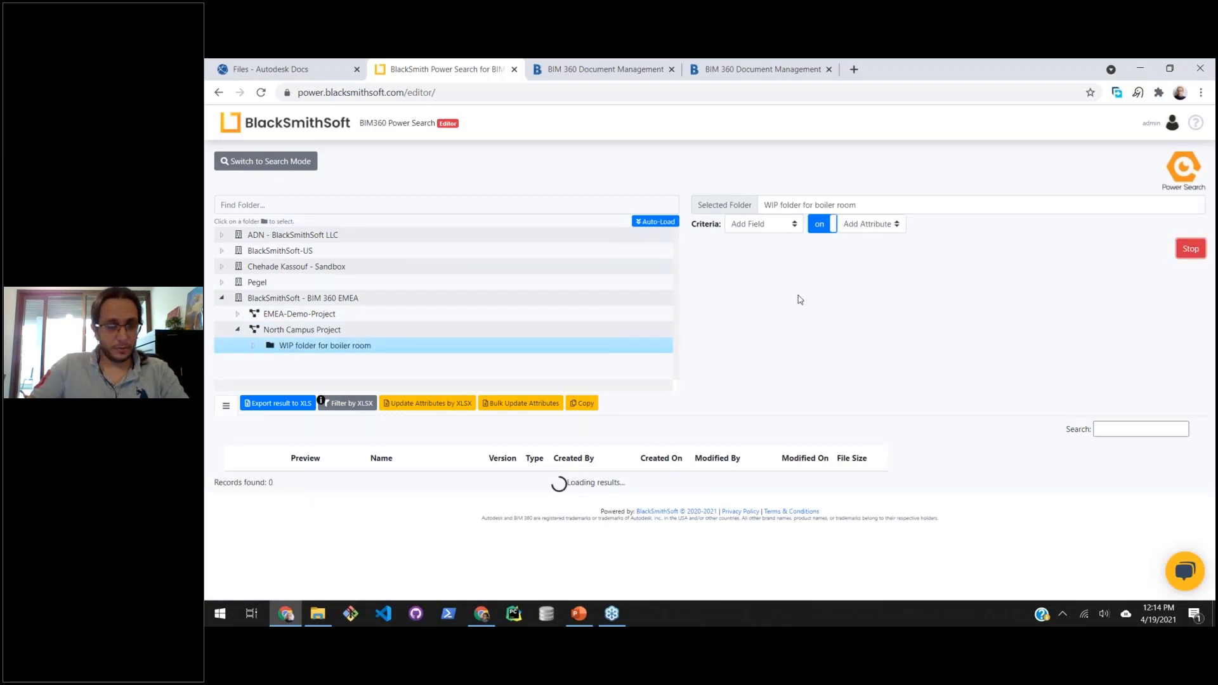
# Export the search results to a spreadsheet and open the downloaded file in Excel.
pyautogui.scroll(-3, 814, 303)
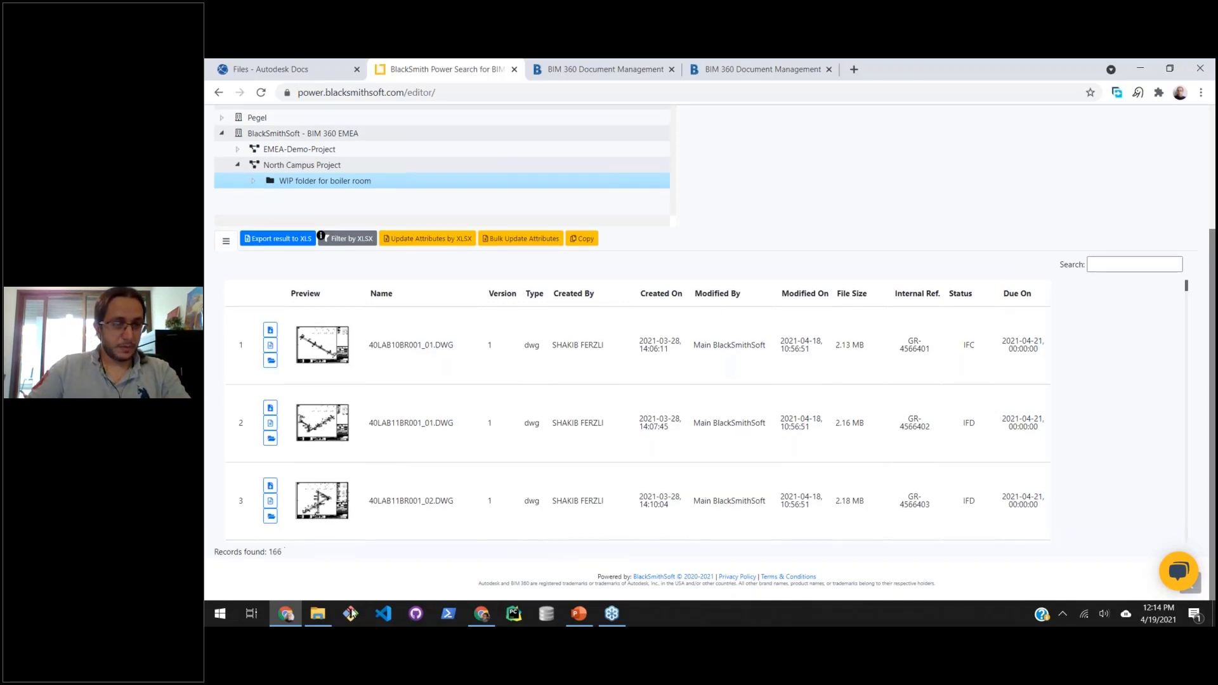
pyautogui.click(302, 242)
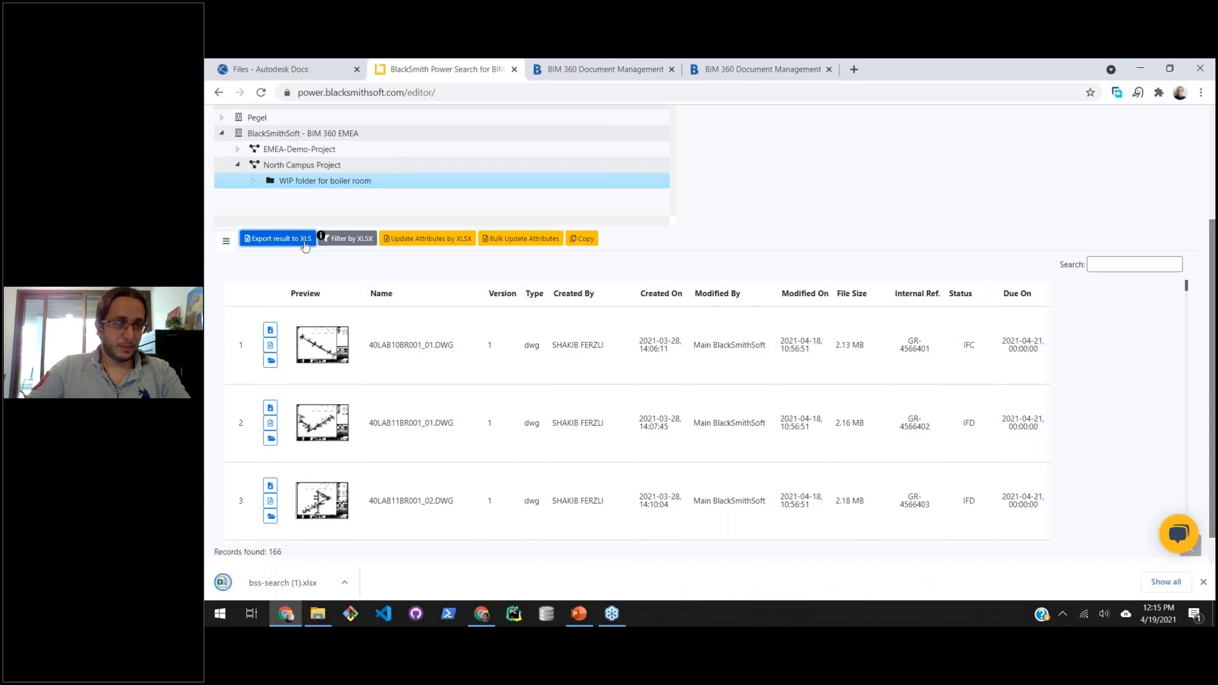
pyautogui.click(295, 584)
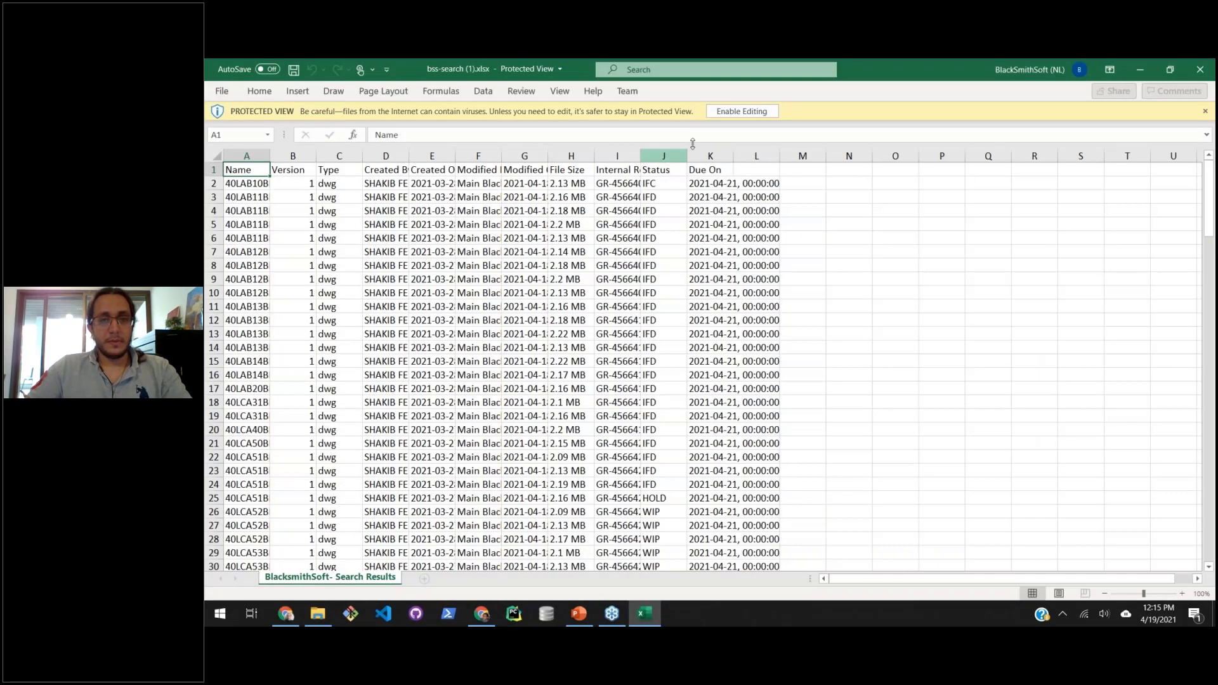
# Enable editing, delete the Version through File Size columns, and widen the Internal Ref. and Due On columns to show their contents.
pyautogui.click(767, 116)
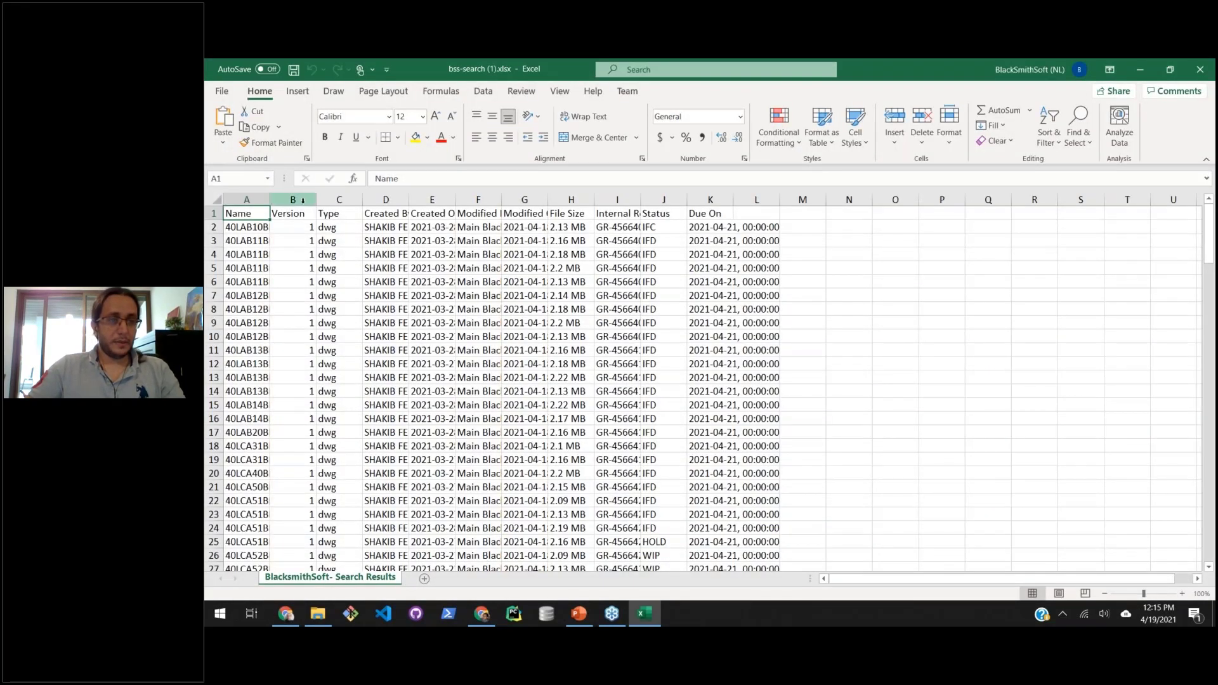
pyautogui.moveTo(303, 200); pyautogui.dragTo(579, 197)
pyautogui.rightClick(580, 197)
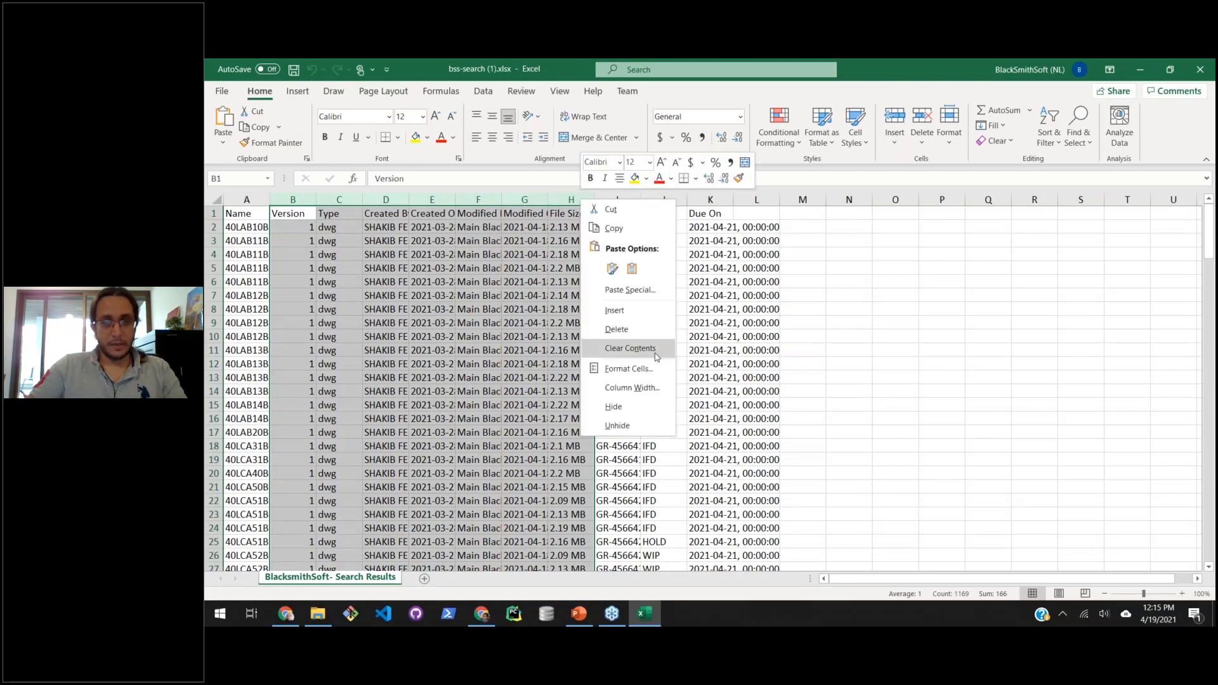
pyautogui.click(658, 328)
pyautogui.click(432, 309)
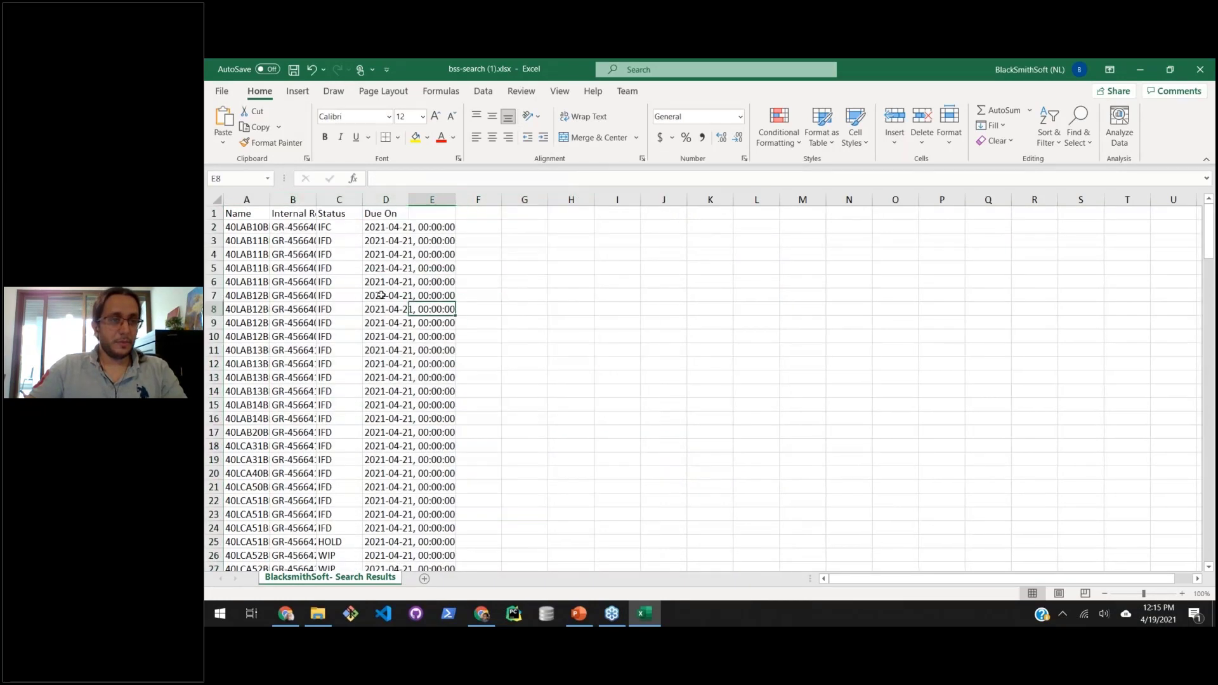
pyautogui.moveTo(316, 200); pyautogui.dragTo(330, 200)
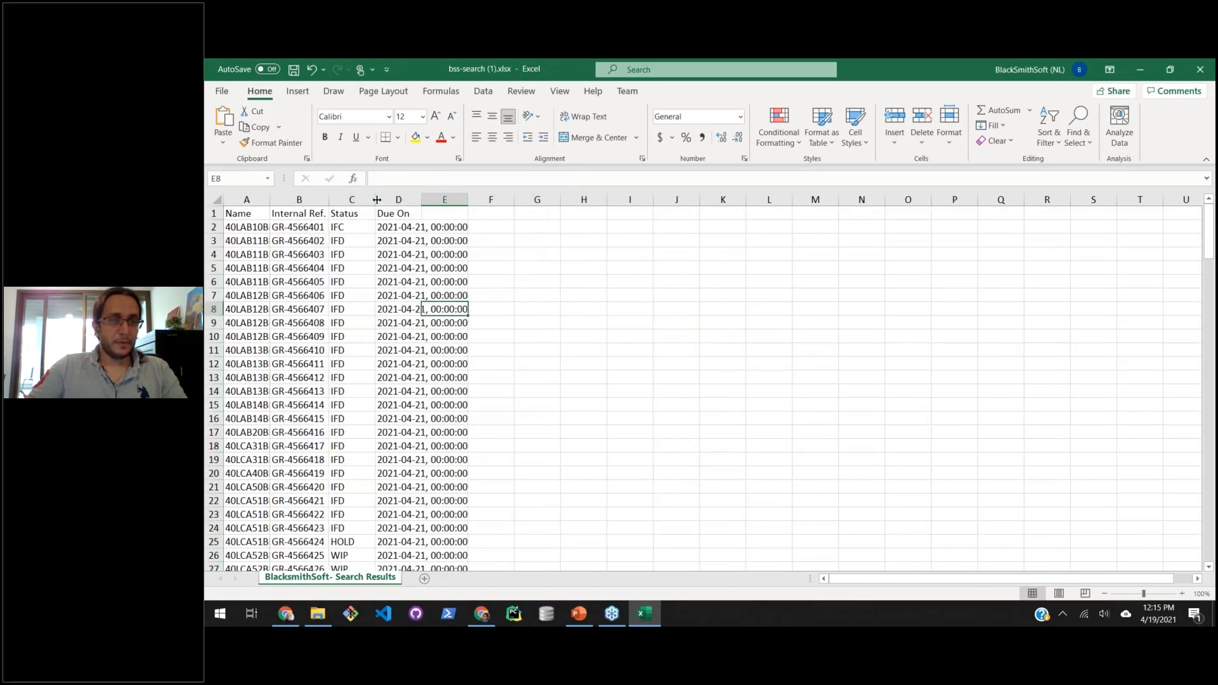
pyautogui.doubleClick(423, 200)
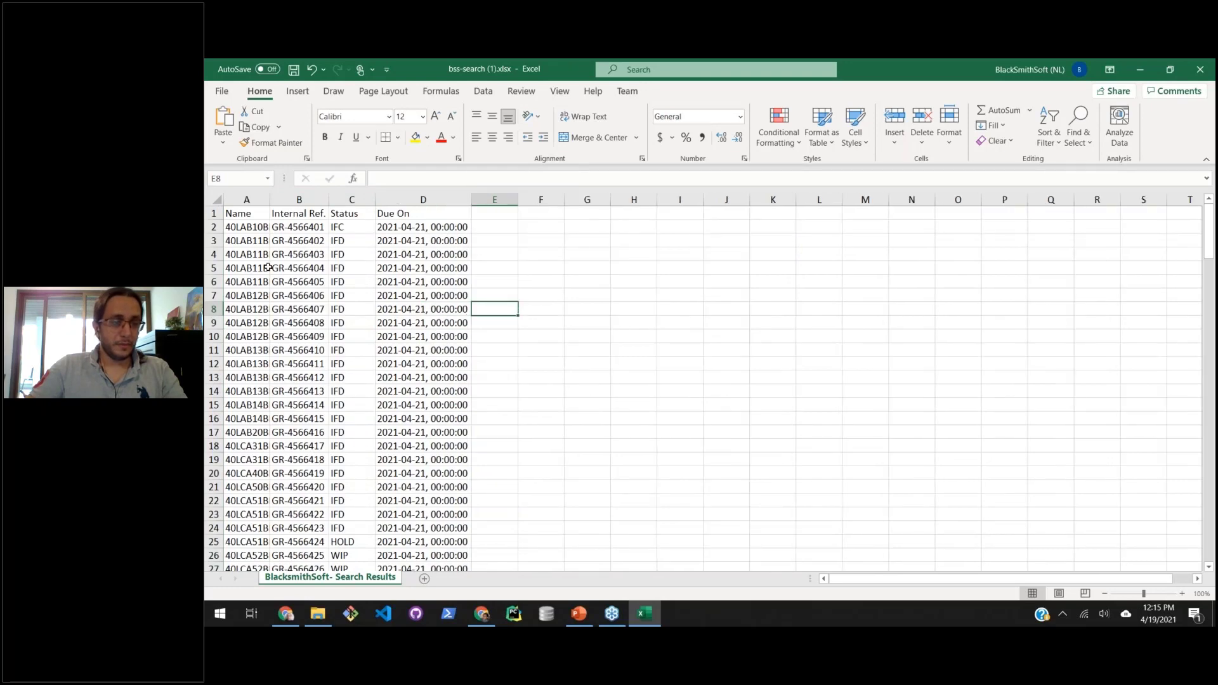
# Delete rows 4 to 85 from the exported list, plus the rows that move up into rows 4 to 25.
pyautogui.moveTo(214, 254); pyautogui.dragTo(223, 410)
pyautogui.rightClick(223, 413)
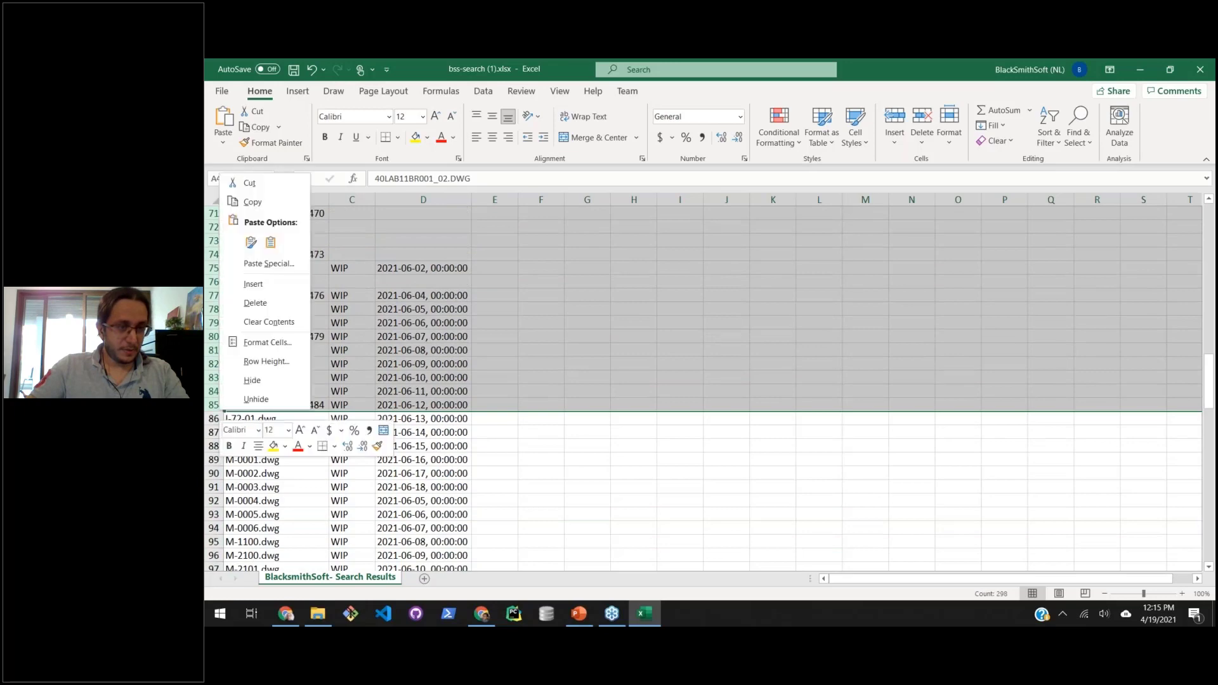
pyautogui.click(255, 303)
pyautogui.scroll(20, 216, 266)
pyautogui.moveTo(213, 255); pyautogui.dragTo(213, 541)
pyautogui.rightClick(213, 541)
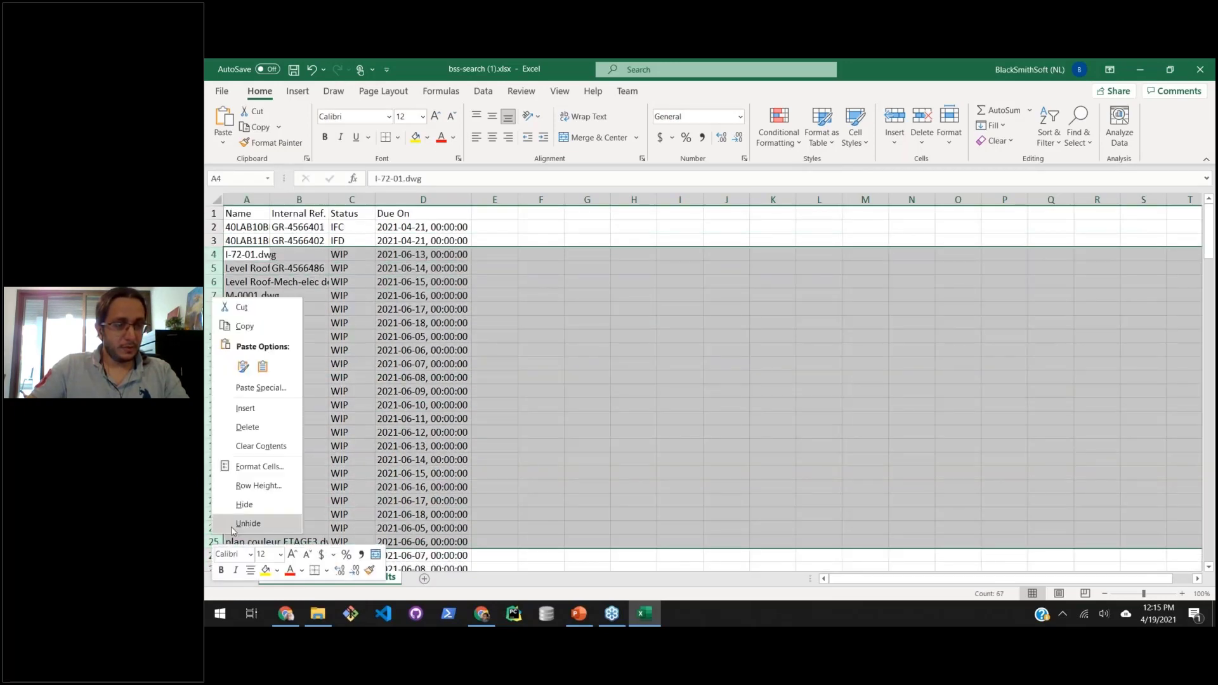
pyautogui.click(247, 427)
pyautogui.scroll(-3, 245, 389)
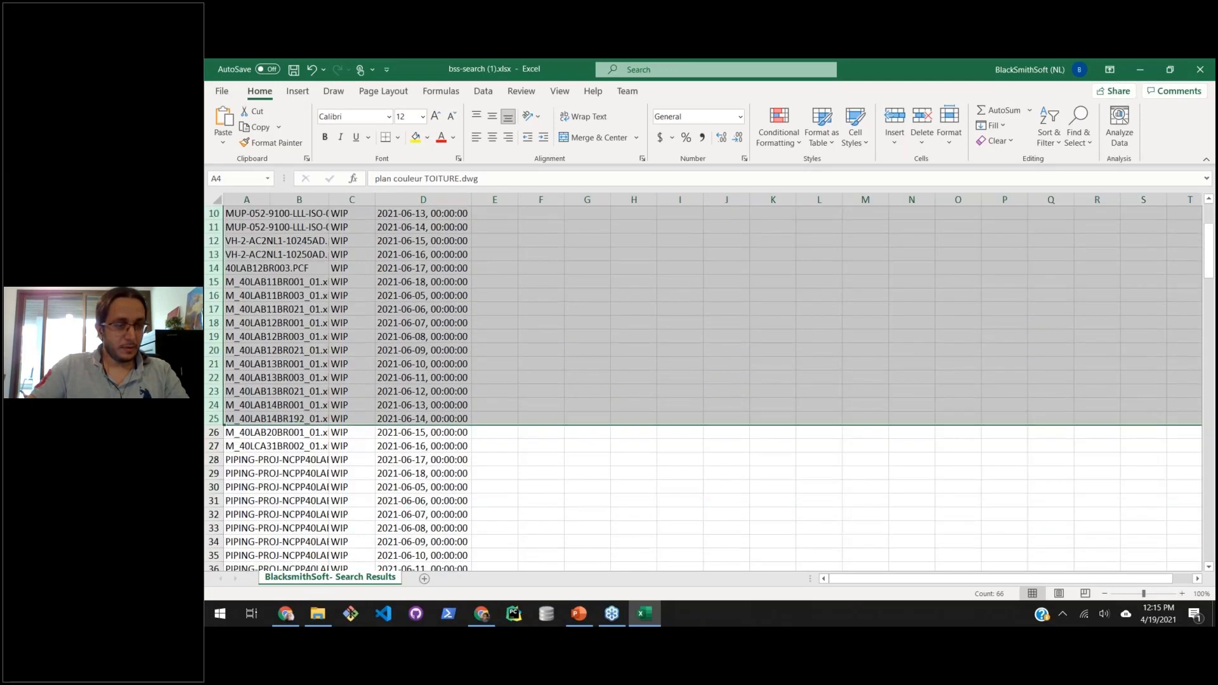
# Delete the long block of rows from row 19 down through most of the remaining piping drawings.
pyautogui.click(230, 389)
pyautogui.moveTo(213, 329); pyautogui.dragTo(208, 569)
pyautogui.rightClick(208, 523)
pyautogui.click(266, 413)
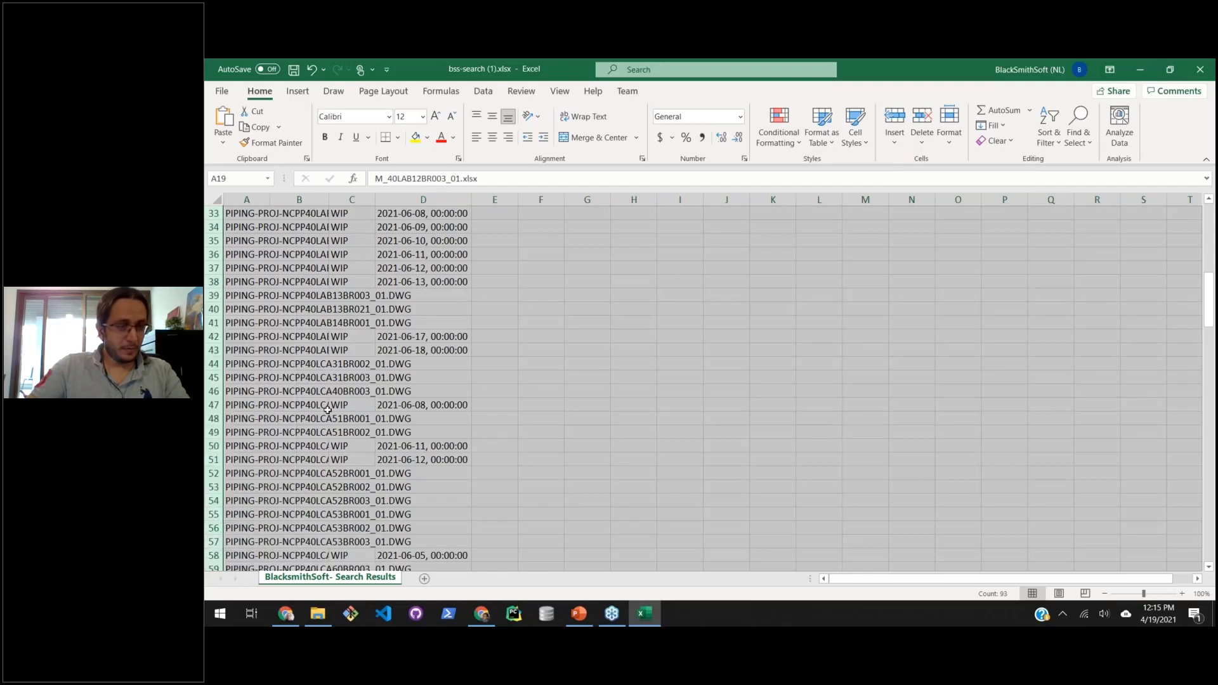
pyautogui.click(393, 477)
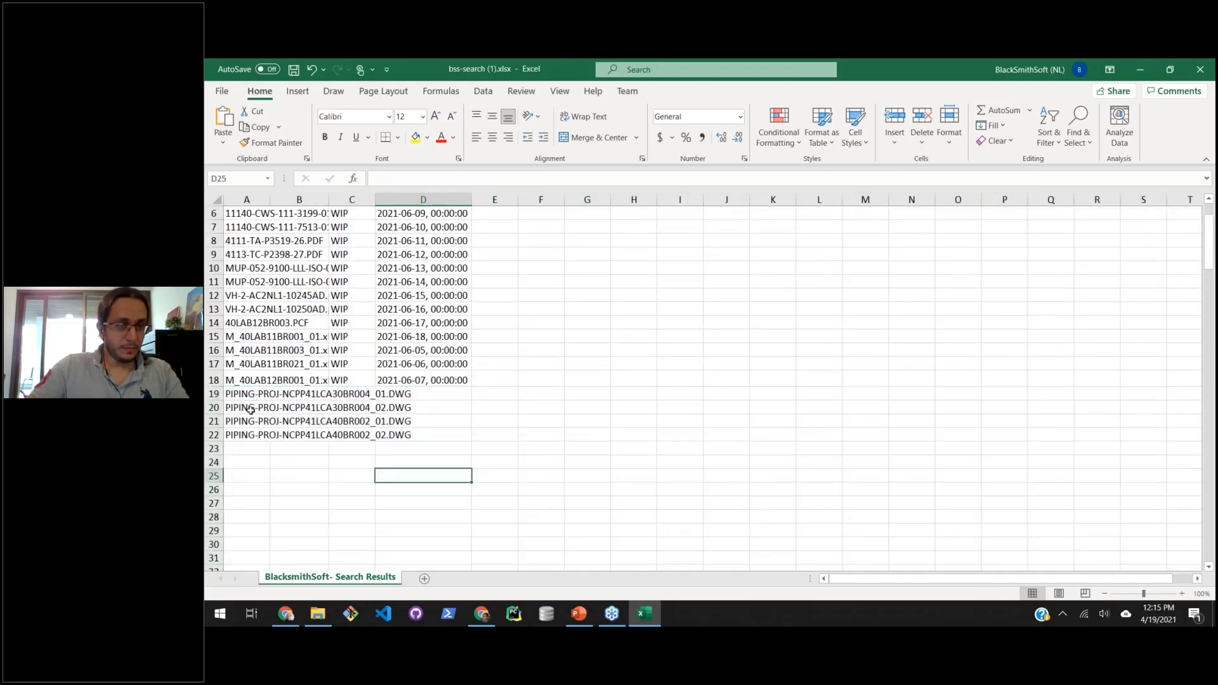
# Delete rows 18 to 22 at the end of the list and widen the Name column to fit the file names.
pyautogui.moveTo(214, 380); pyautogui.dragTo(214, 436)
pyautogui.rightClick(215, 434)
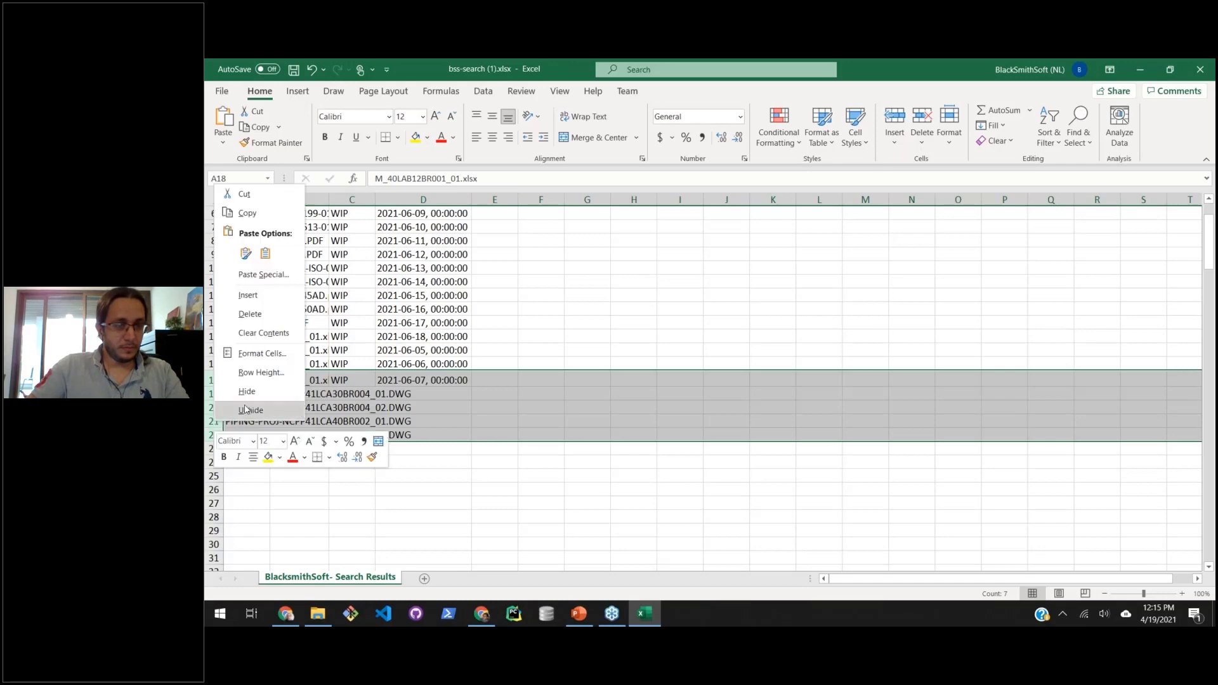
pyautogui.click(250, 314)
pyautogui.scroll(1, 571, 348)
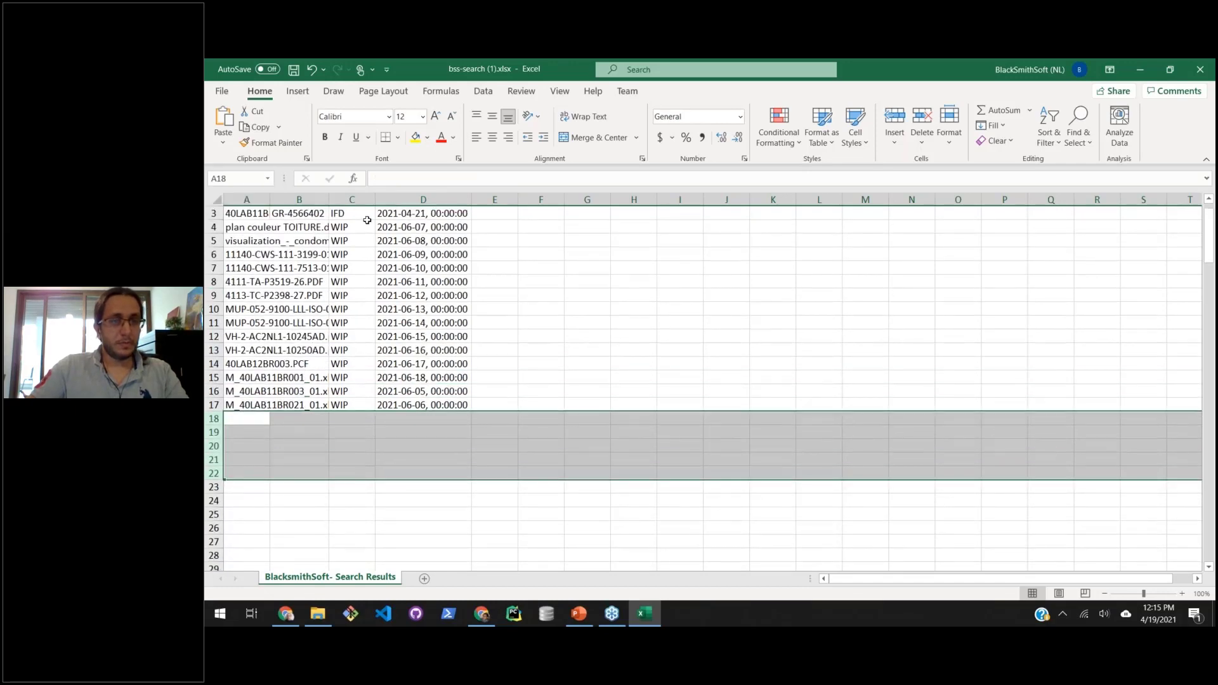
pyautogui.click(353, 227)
pyautogui.scroll(1, 387, 266)
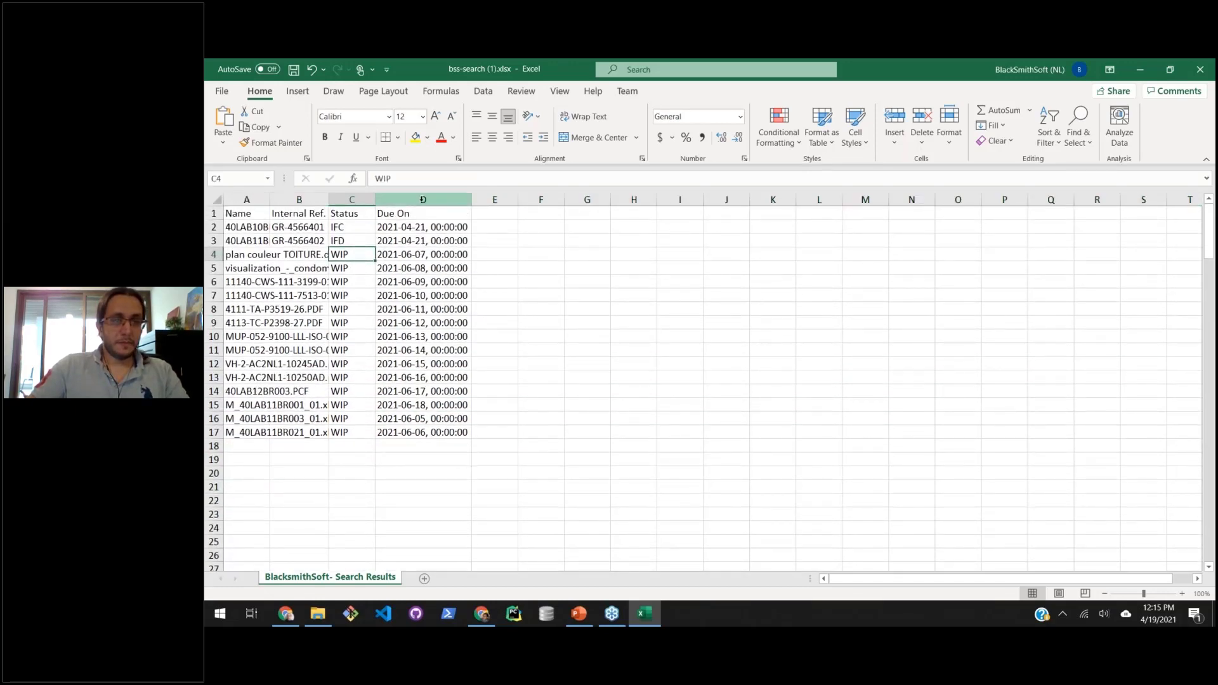
pyautogui.doubleClick(270, 202)
# Enter Review as the Internal Ref. of 11140-CWS-111-3199-01.PDF in cell B6.
pyautogui.click(489, 278)
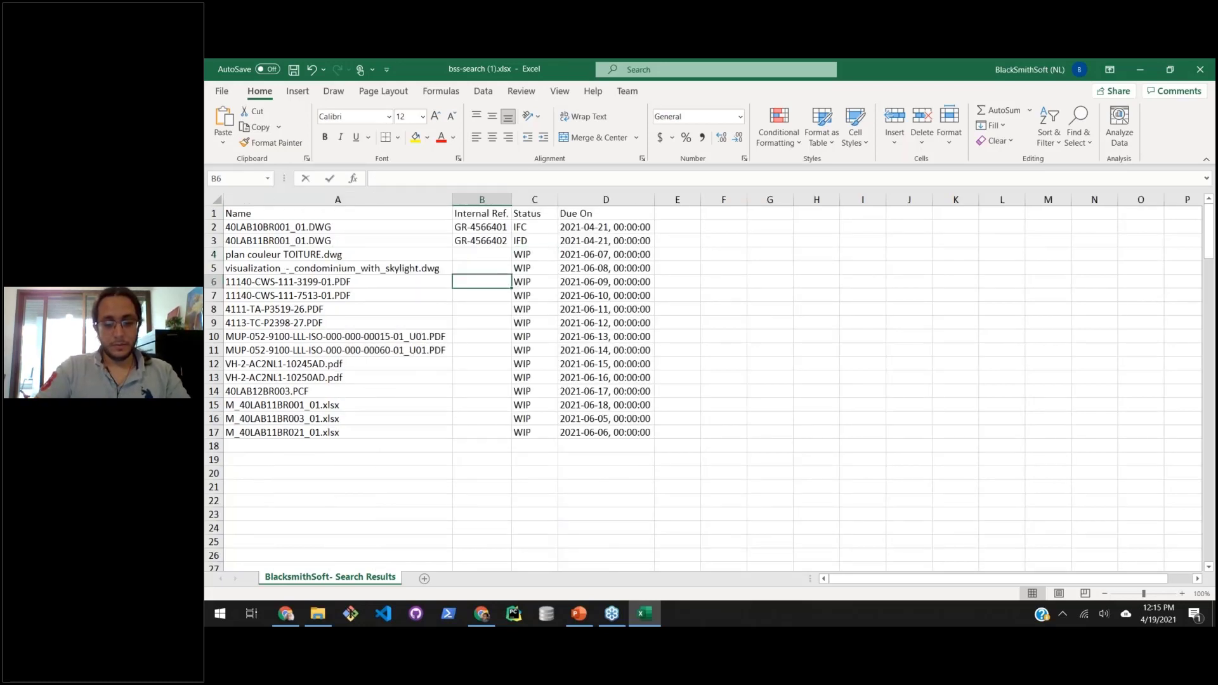
pyautogui.write('Re')
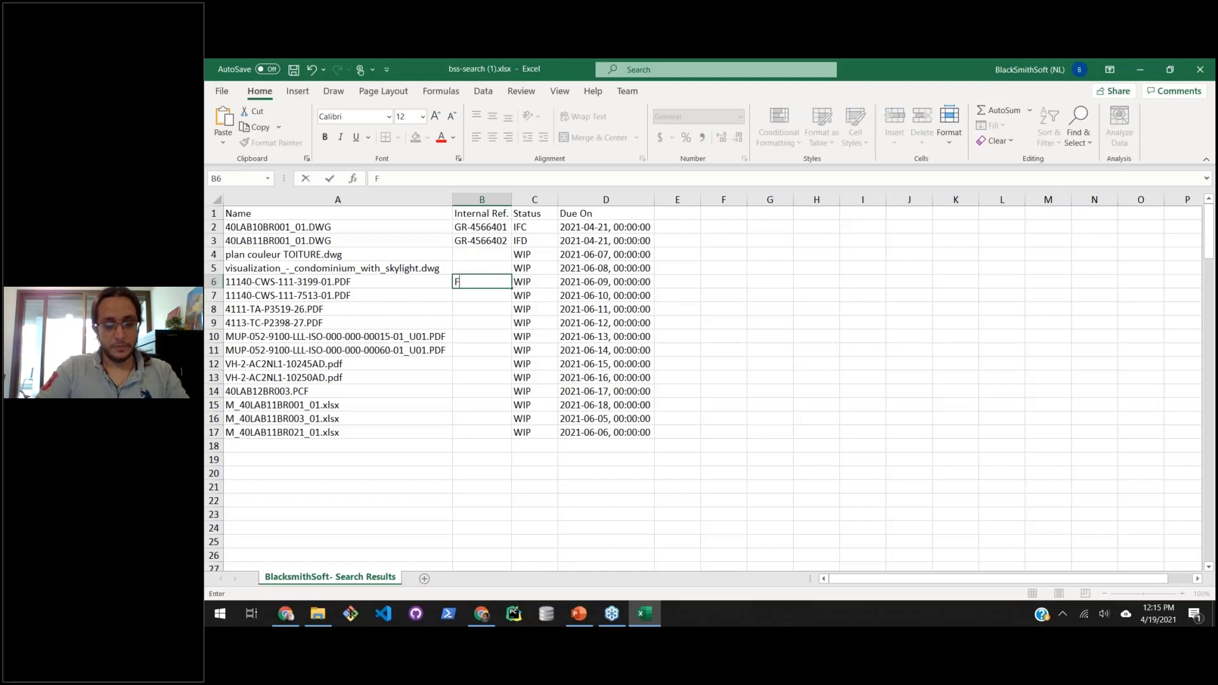
pyautogui.write('eview')
pyautogui.press('Tab')
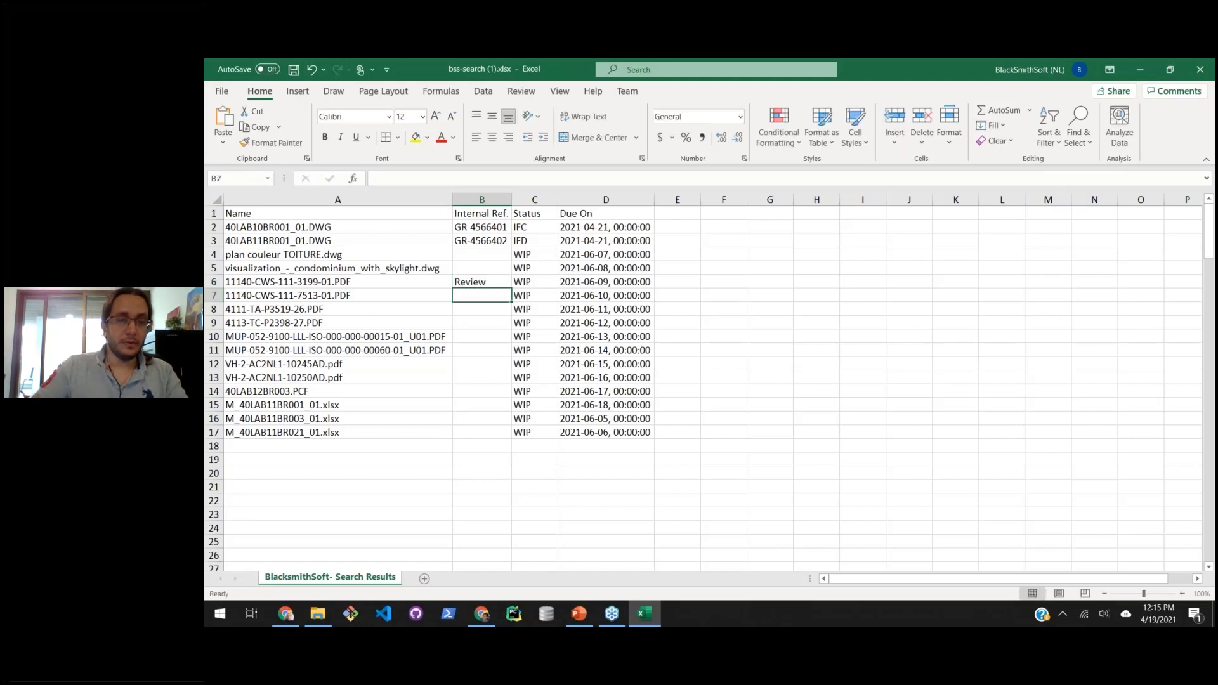
# Set the Status of 11140-CWS-111-3199-01.PDF to IFC and fill it down to row 14.
pyautogui.write('IFC')
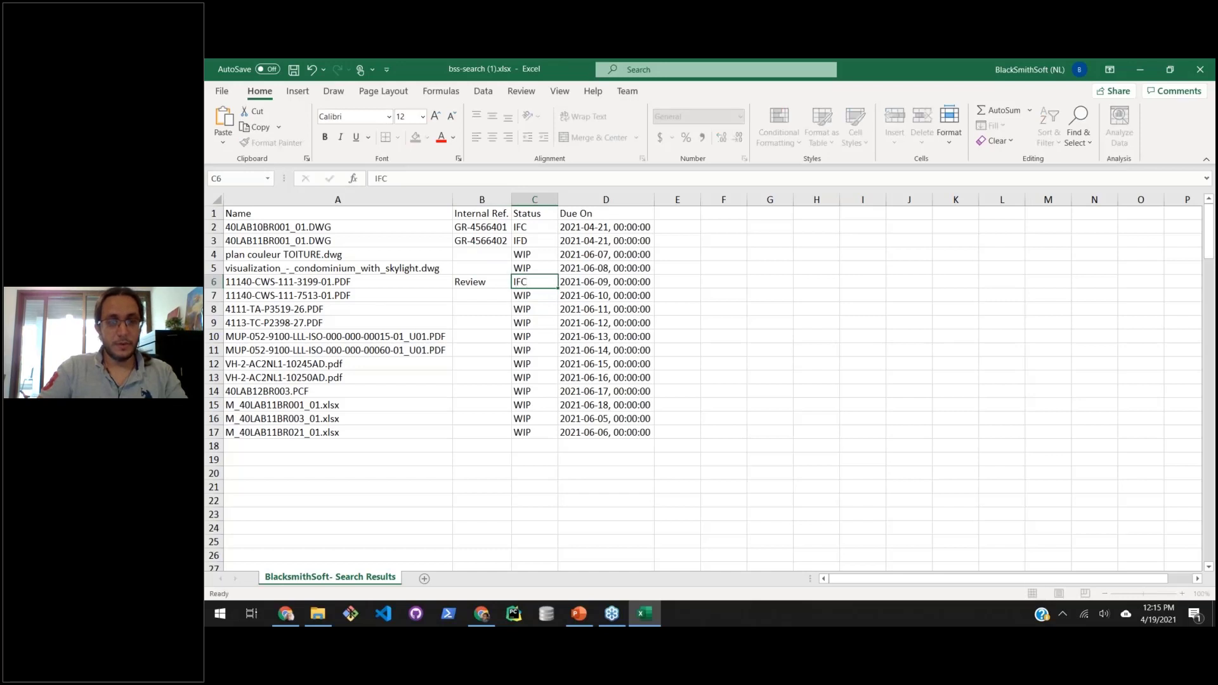
pyautogui.press('Return')
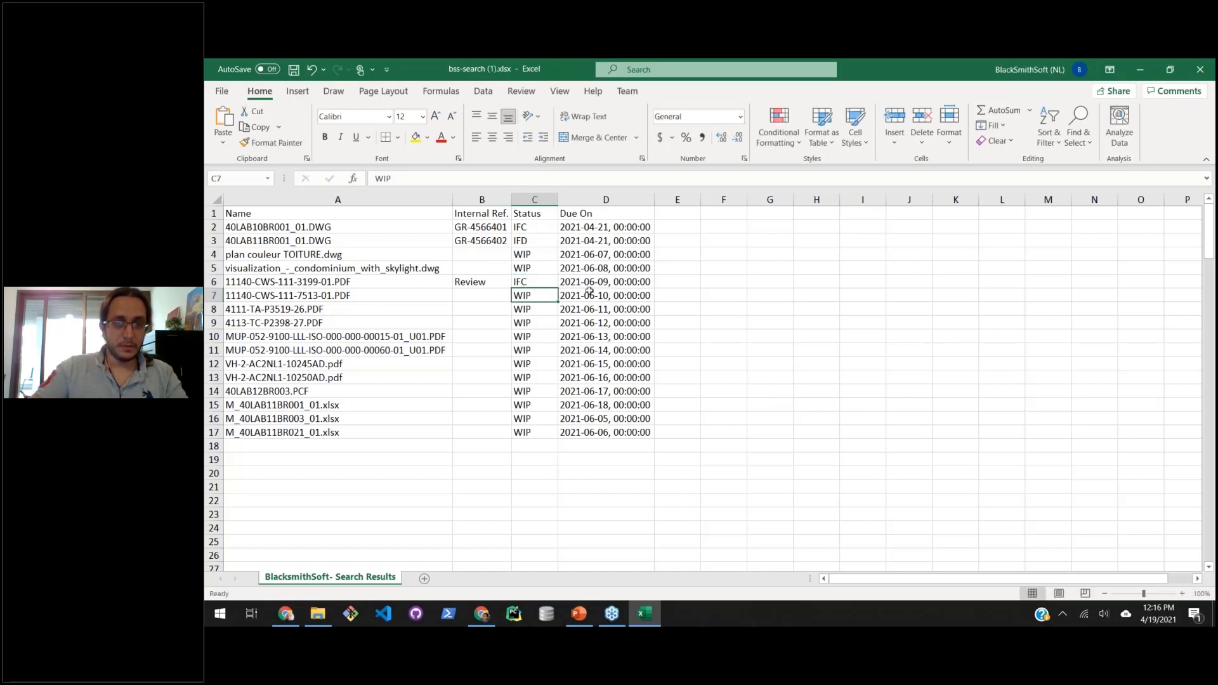
pyautogui.click(557, 284)
pyautogui.moveTo(559, 288); pyautogui.dragTo(548, 399)
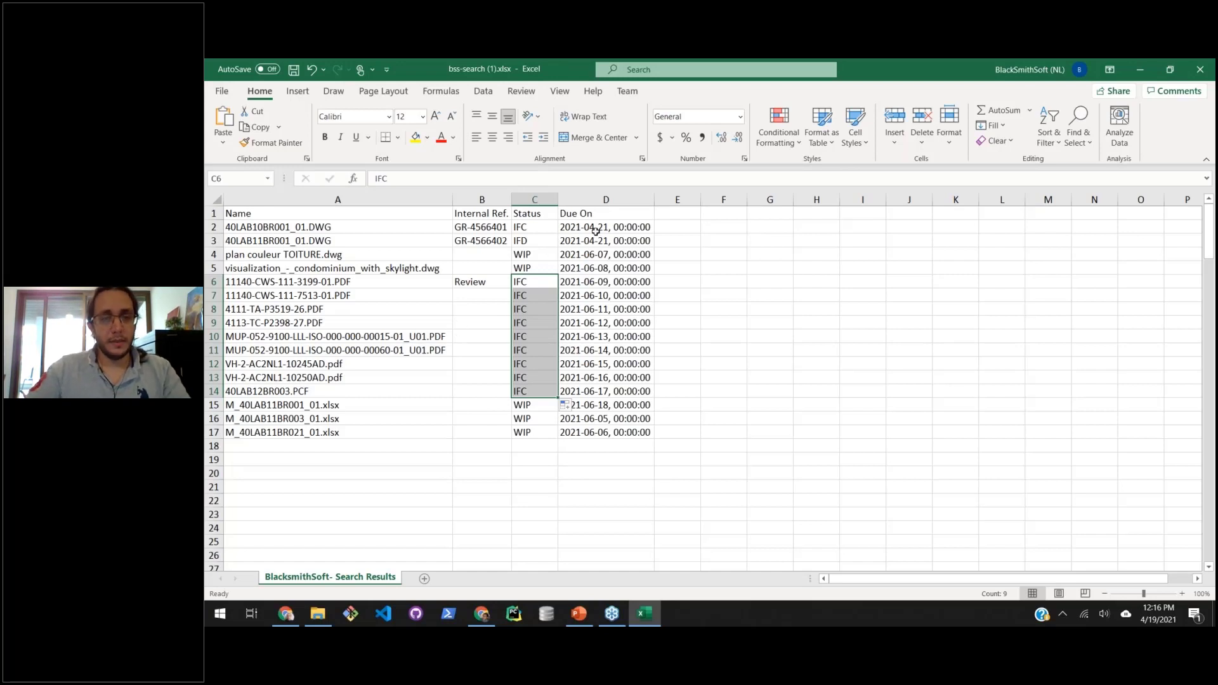
# Set the Due On date of 11140-CWS-111-7513-01.PDF in cell D7 to 2021-04-21.
pyautogui.click(606, 297)
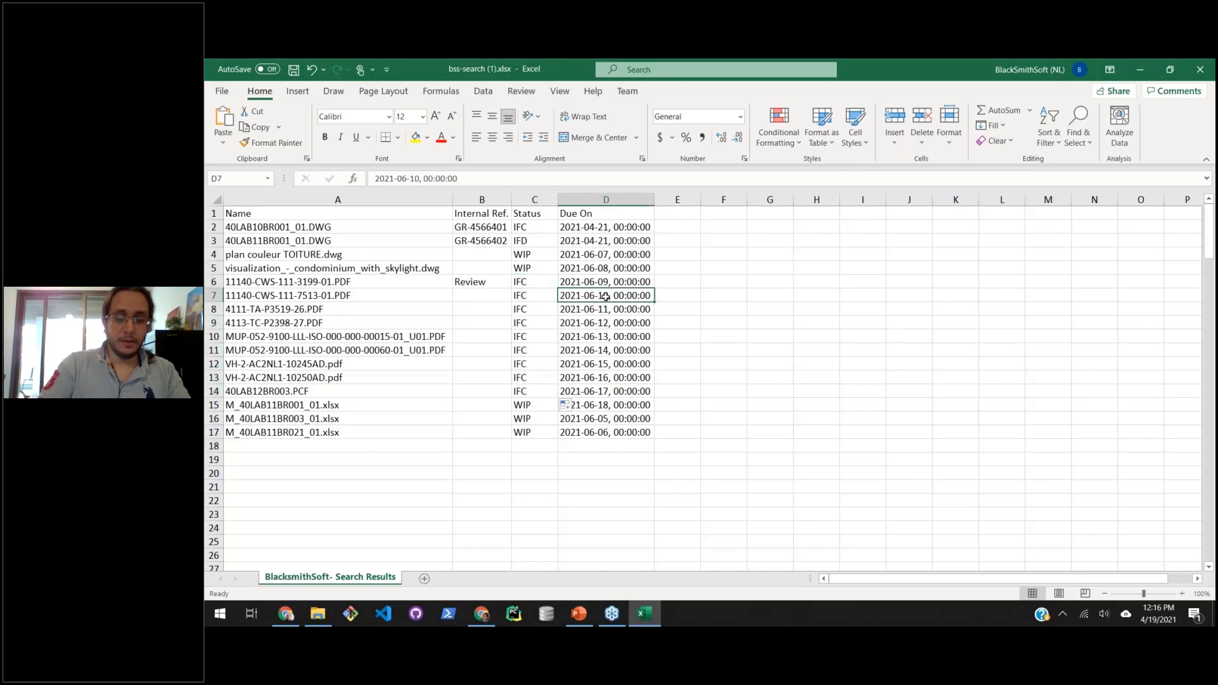
pyautogui.write('202')
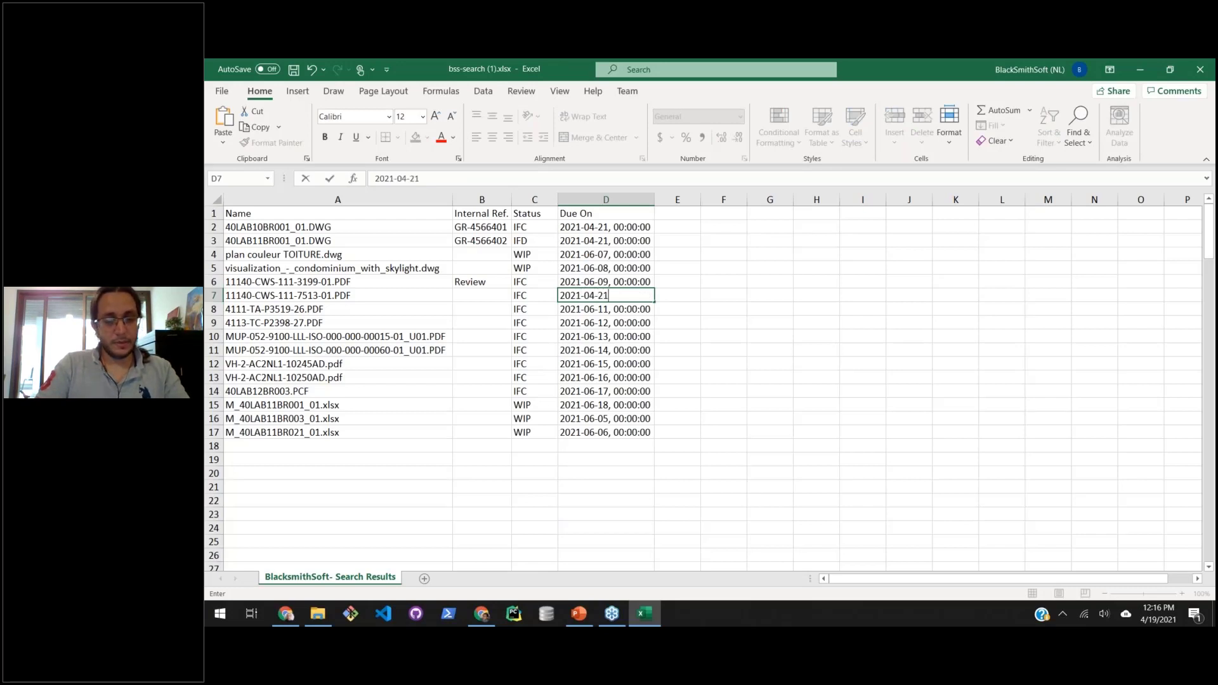
pyautogui.write('1-04-21')
pyautogui.press('Return')
# Copy the Due On date from row 7 into the Due On cells of rows 8, 9, 14 and 16.
pyautogui.press('Up')
pyautogui.hotkey('ctrl', 'c')
pyautogui.moveTo(626, 311); pyautogui.dragTo(625, 323)
pyautogui.hotkey('ctrl', 'v')
pyautogui.click(609, 388)
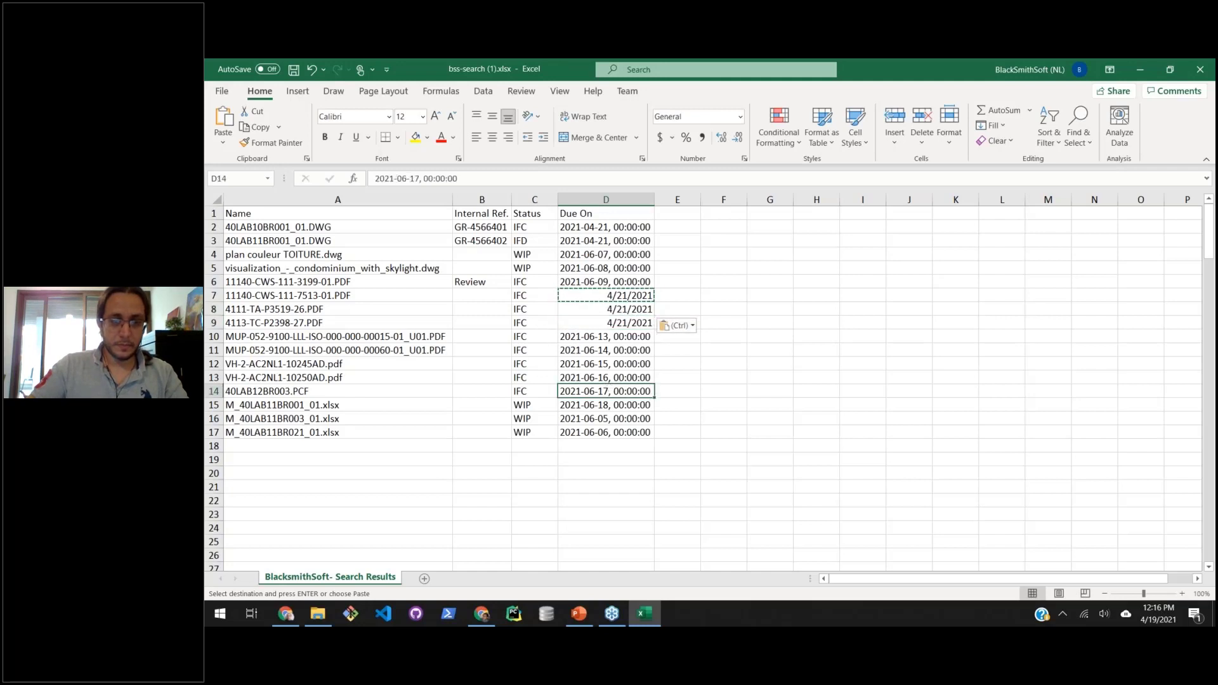
pyautogui.hotkey('ctrl', 'v')
pyautogui.click(606, 419)
pyautogui.hotkey('ctrl', 'v')
pyautogui.click(606, 514)
pyautogui.press('Escape')
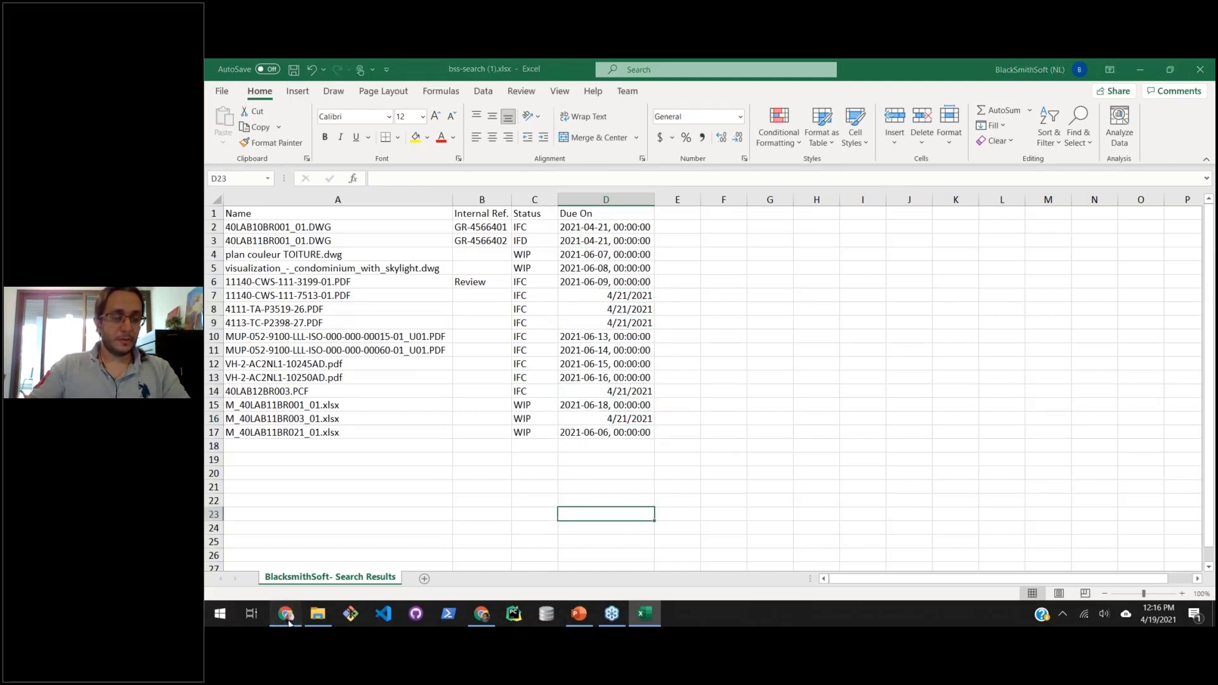
# Switch to Power Search in Chrome and update the file attributes in WIP folder for boiler room from the edited Excel workbook.
pyautogui.click(287, 619)
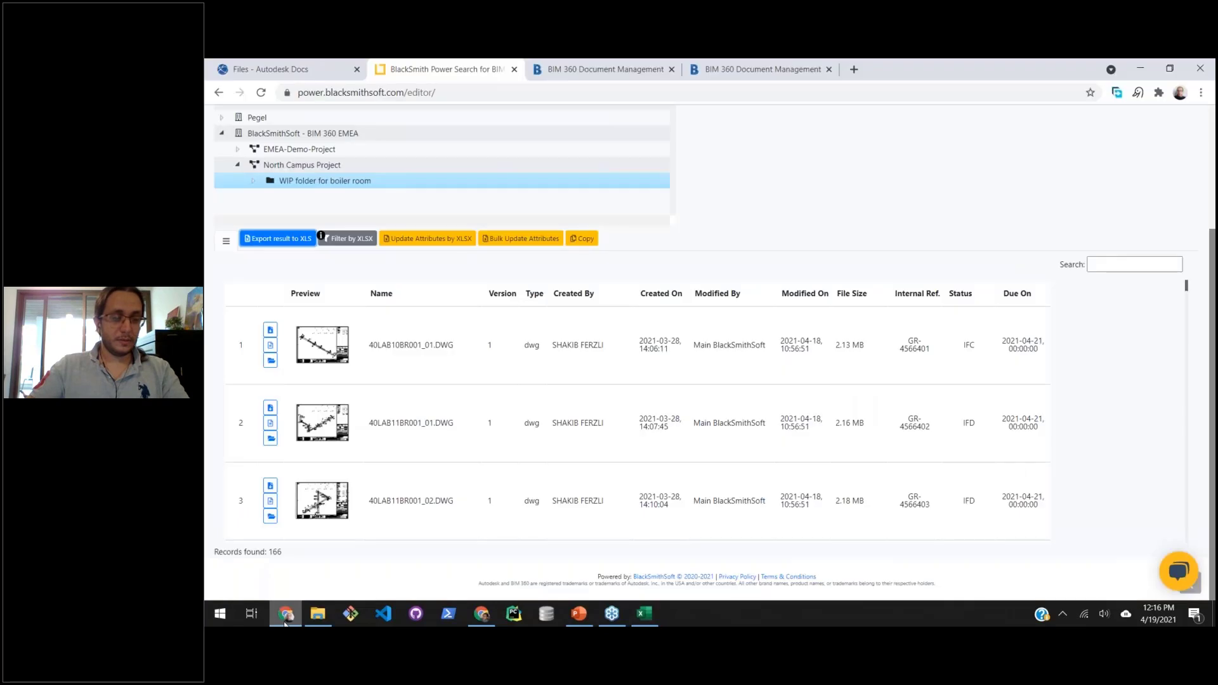
pyautogui.click(444, 245)
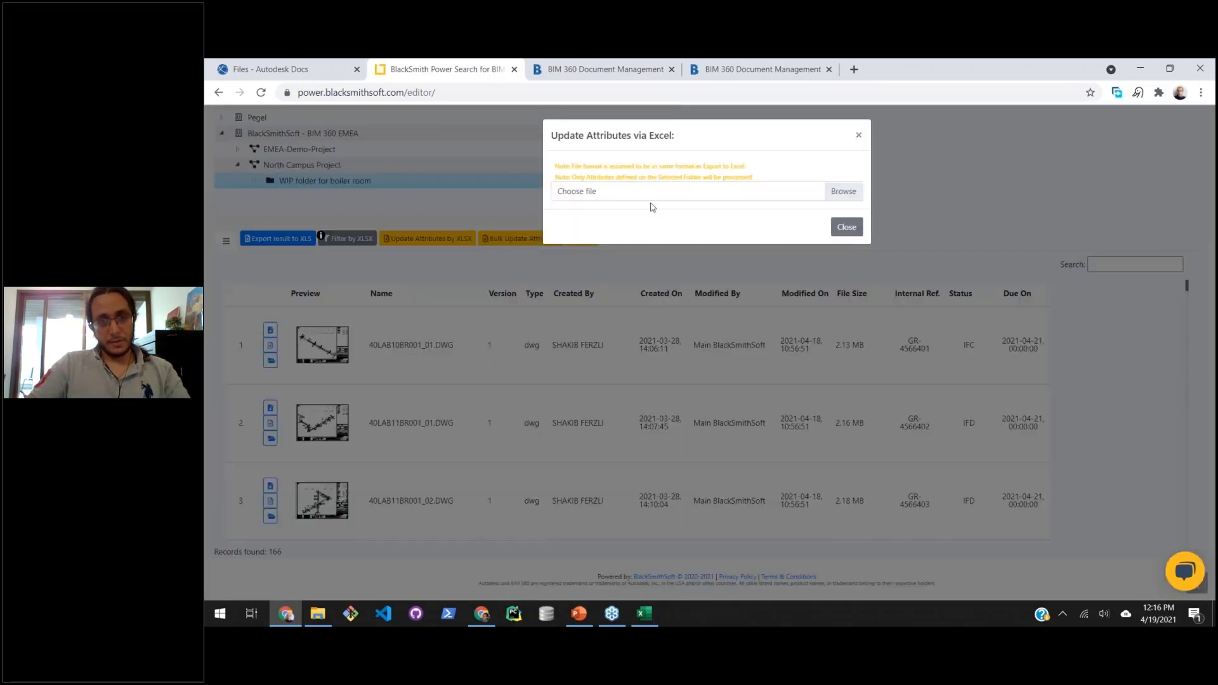
pyautogui.click(654, 193)
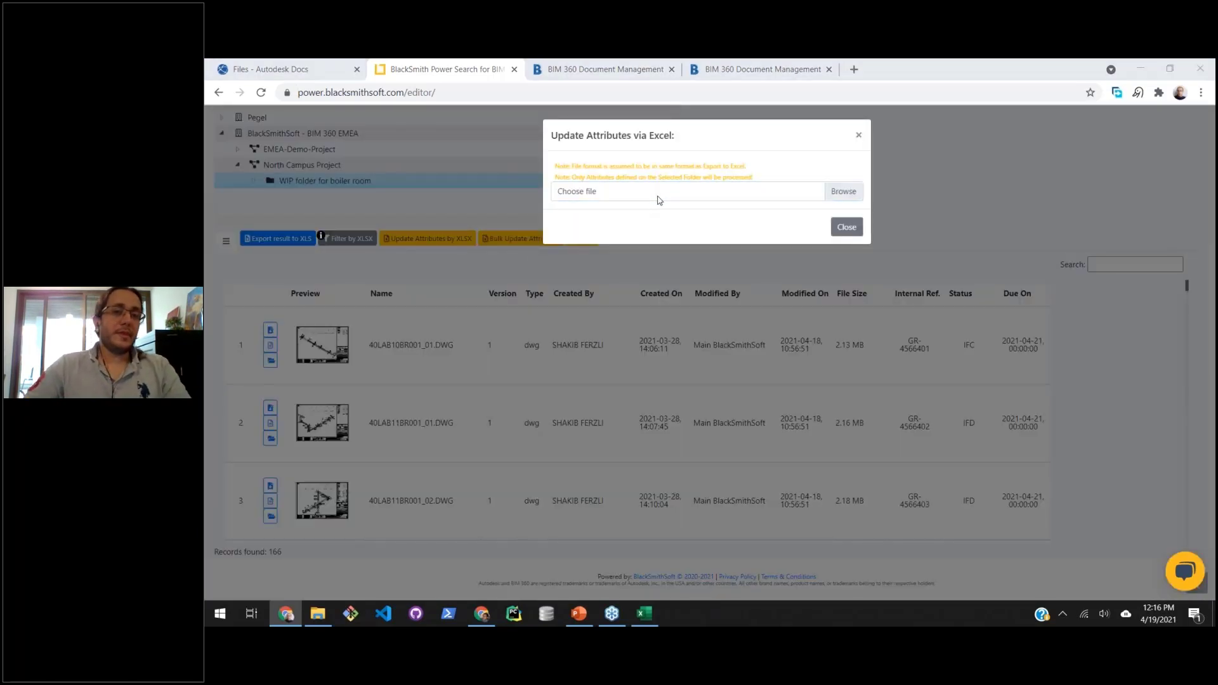
pyautogui.doubleClick(347, 169)
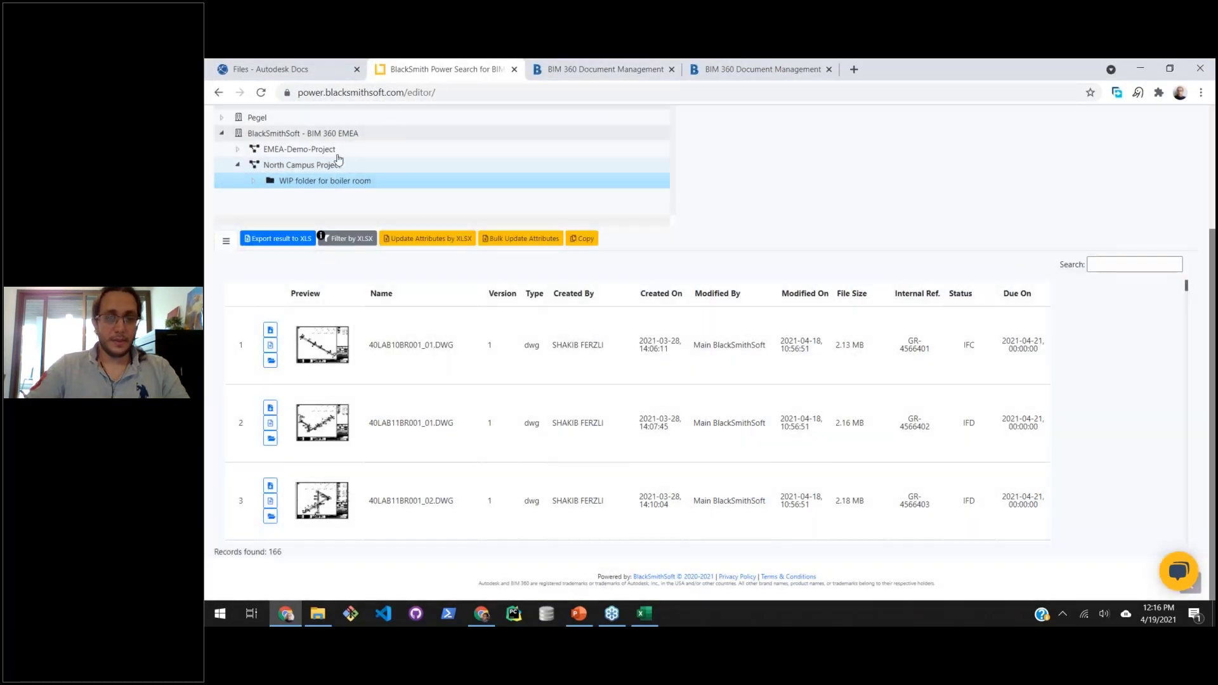
pyautogui.click(429, 239)
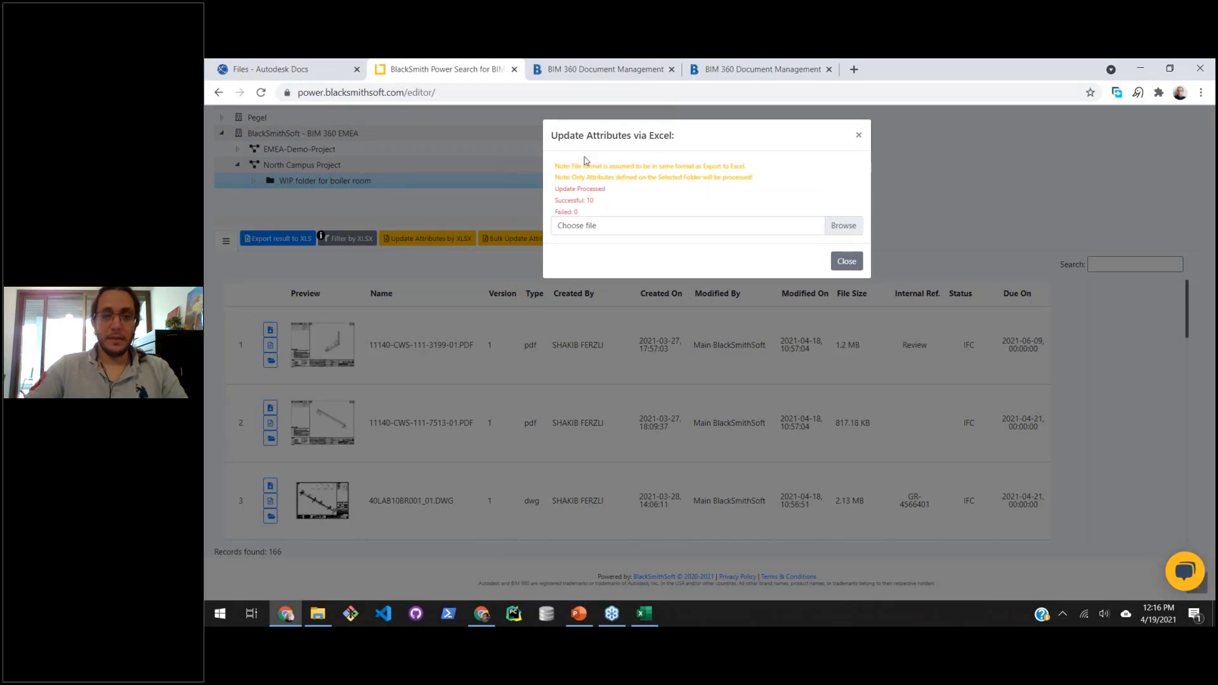
pyautogui.click(860, 137)
# Check the updated Internal Ref., Status and Due On attributes in the results and in the BIM 360 folder containing 11140-CWS-111-3199-01.PDF.
pyautogui.scroll(-3, 501, 381)
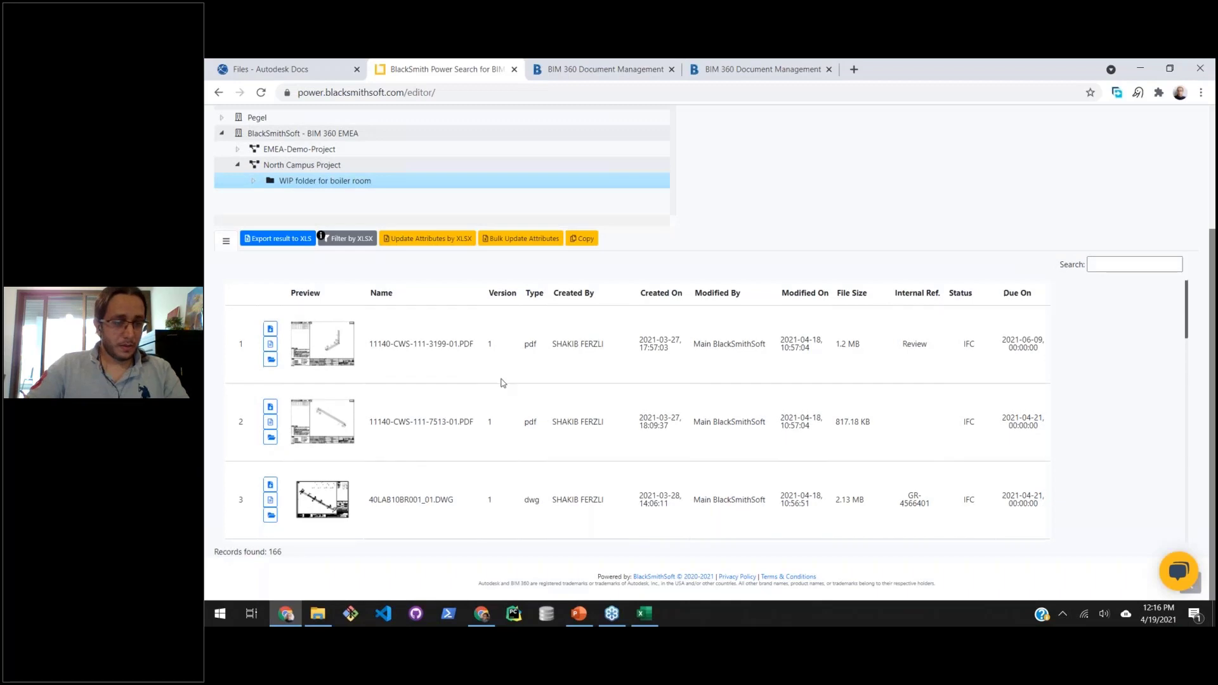
pyautogui.click(447, 377)
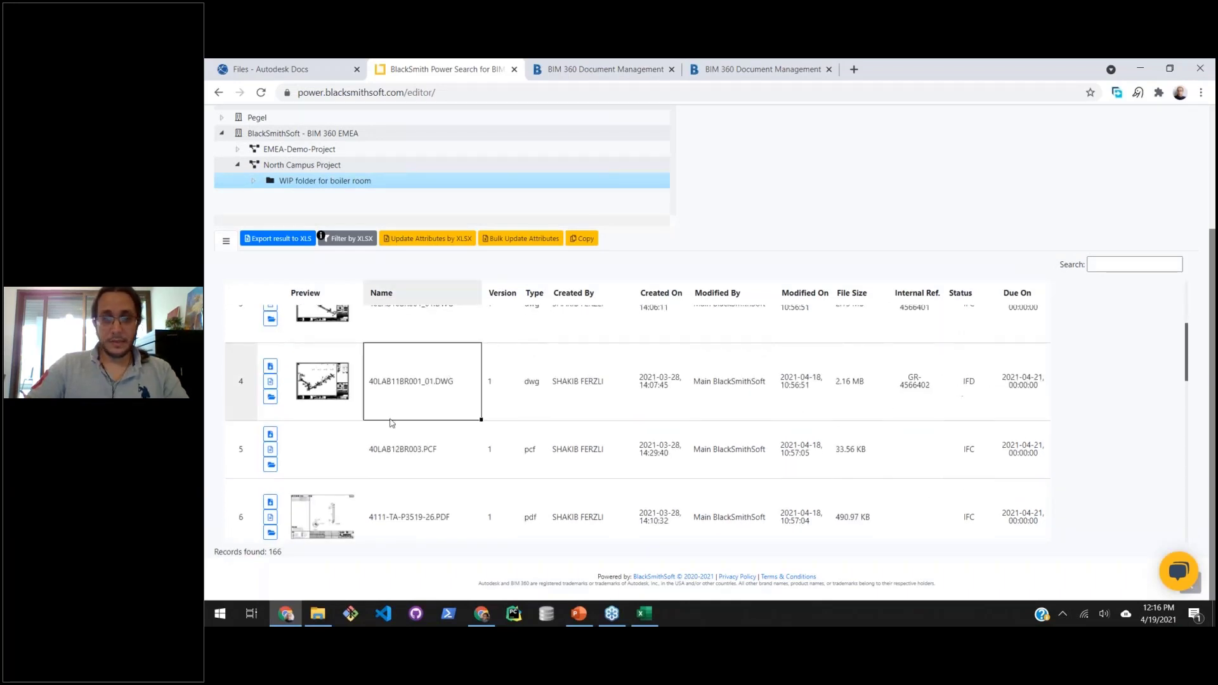
pyautogui.scroll(3, 393, 403)
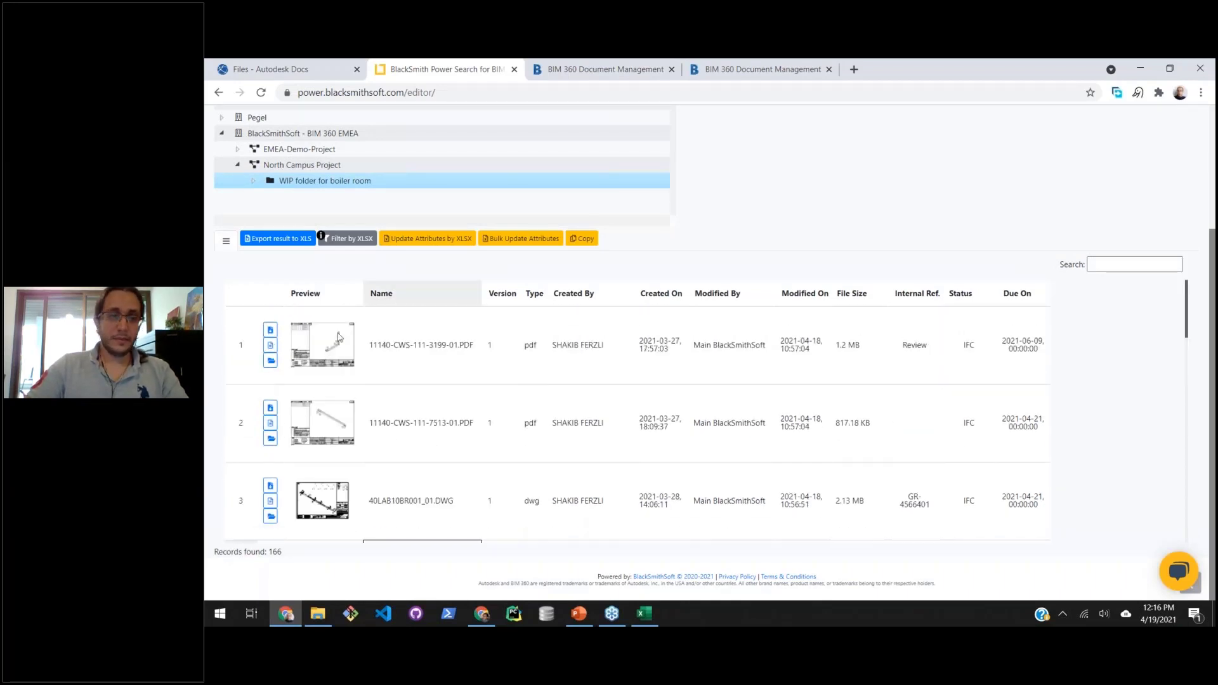
pyautogui.click(271, 361)
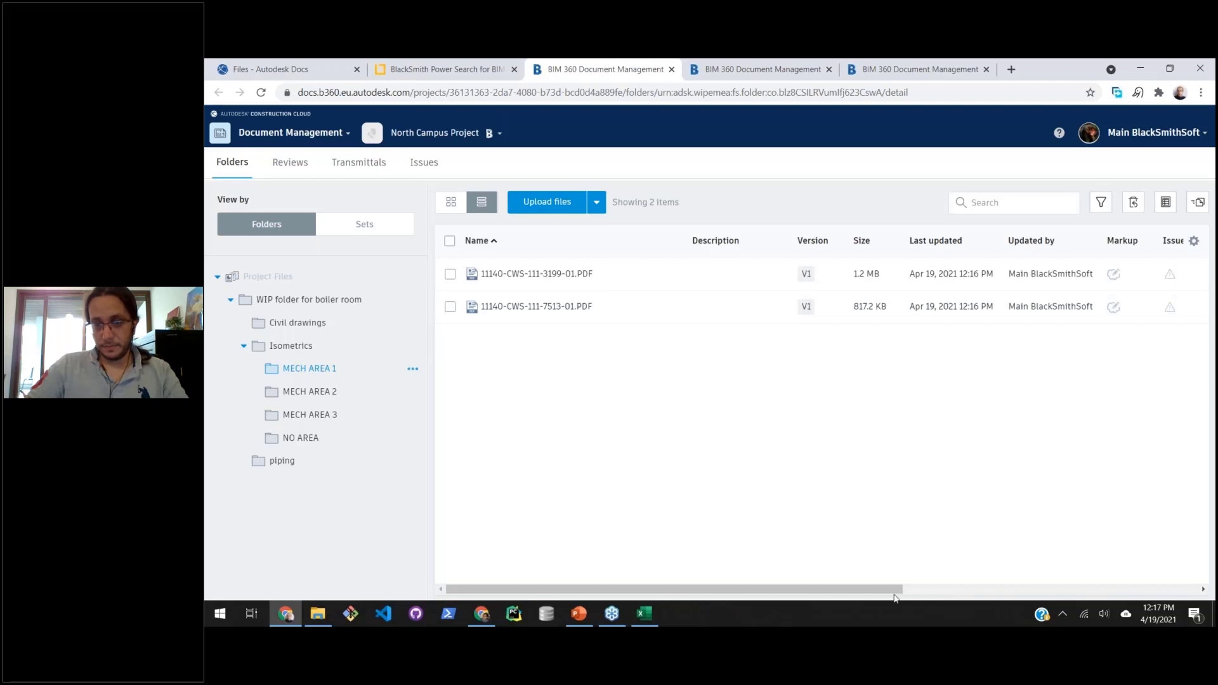
pyautogui.moveTo(897, 589); pyautogui.dragTo(1159, 587)
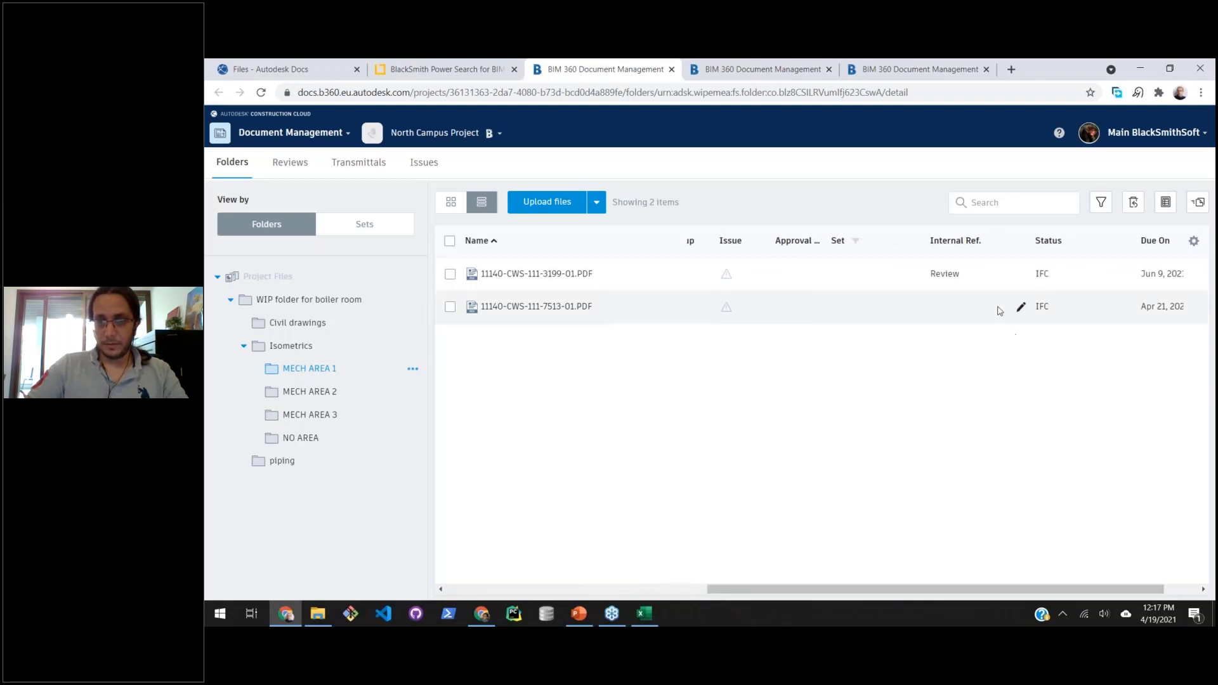
# Return to Power Search and review the results and the attribute search criteria for WIP folder for boiler room.
pyautogui.click(468, 63)
pyautogui.click(515, 343)
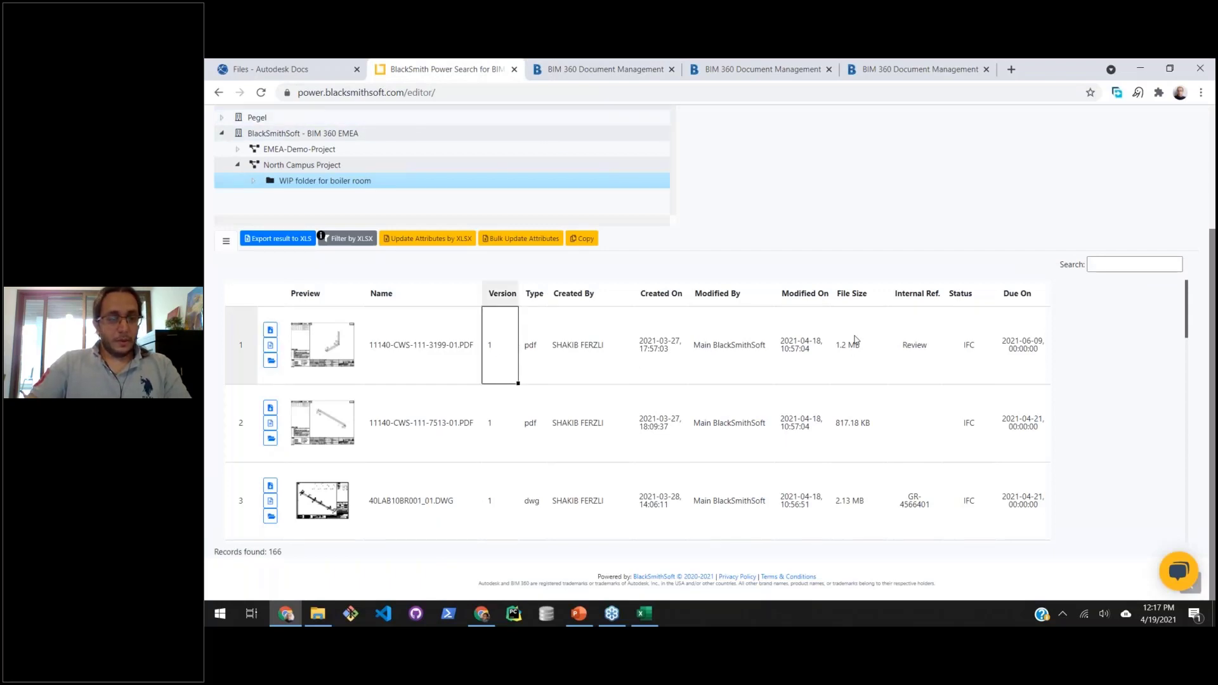
pyautogui.scroll(3, 854, 340)
pyautogui.click(867, 226)
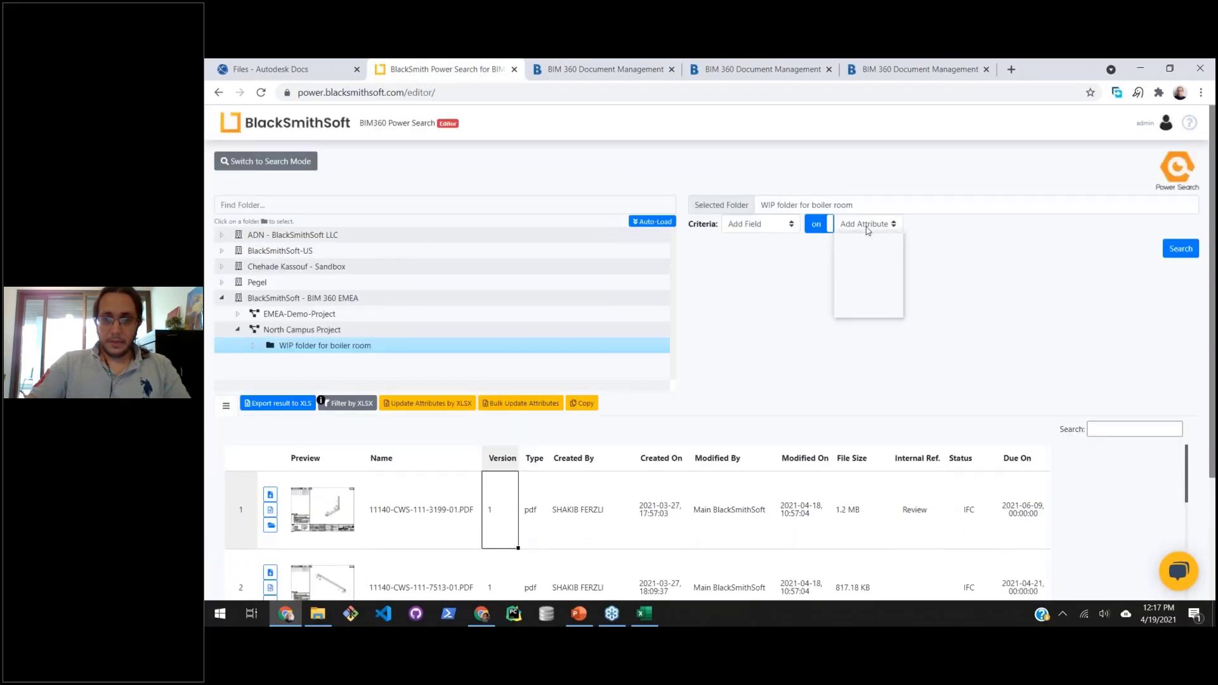
pyautogui.click(787, 315)
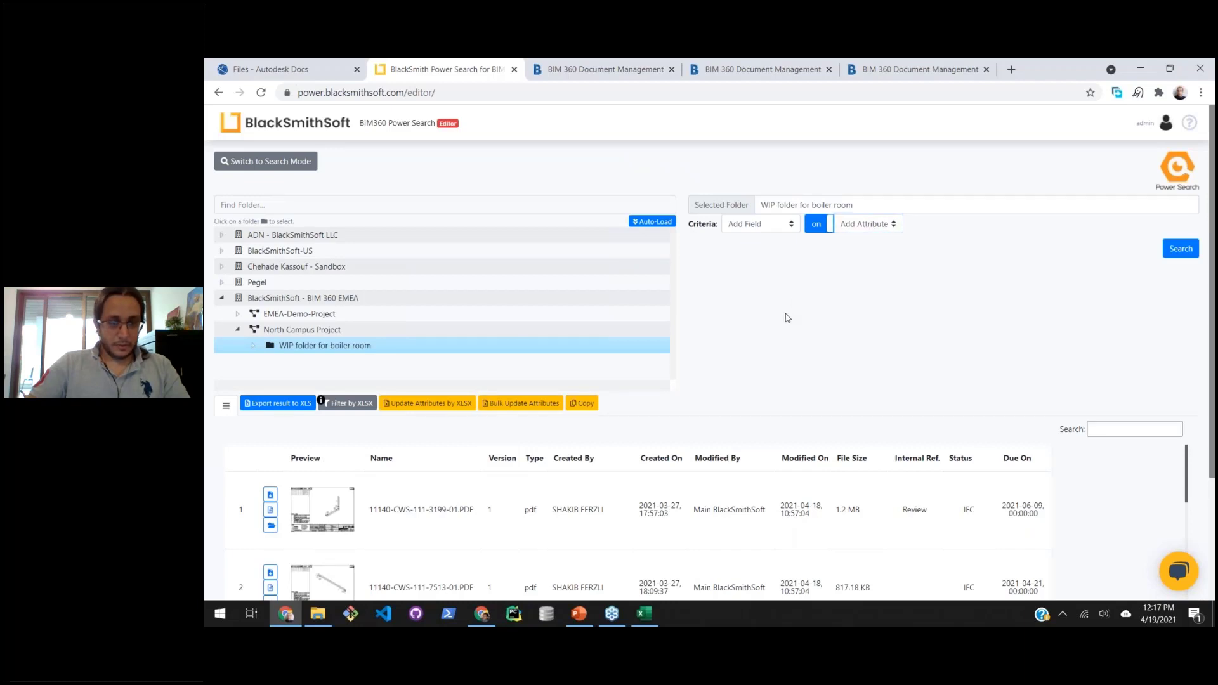
pyautogui.scroll(-3, 785, 314)
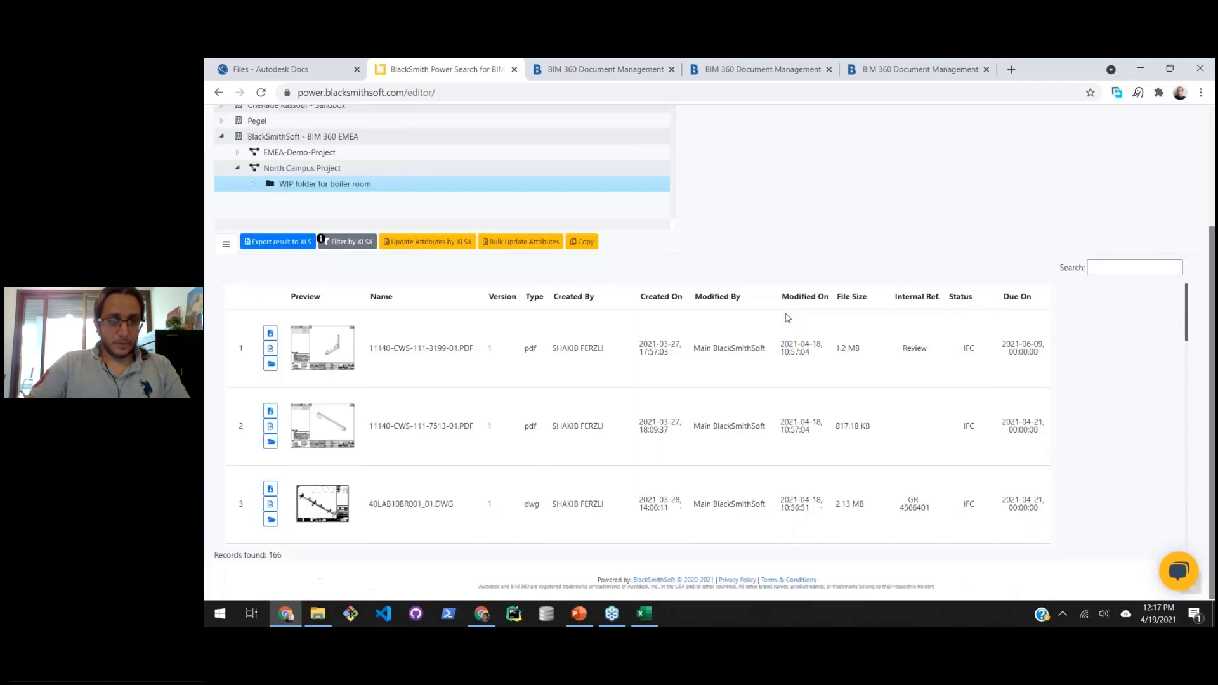
# Review the attributes available for bulk update, adding and removing the Internal Ref. field, and leave without updating.
pyautogui.click(529, 241)
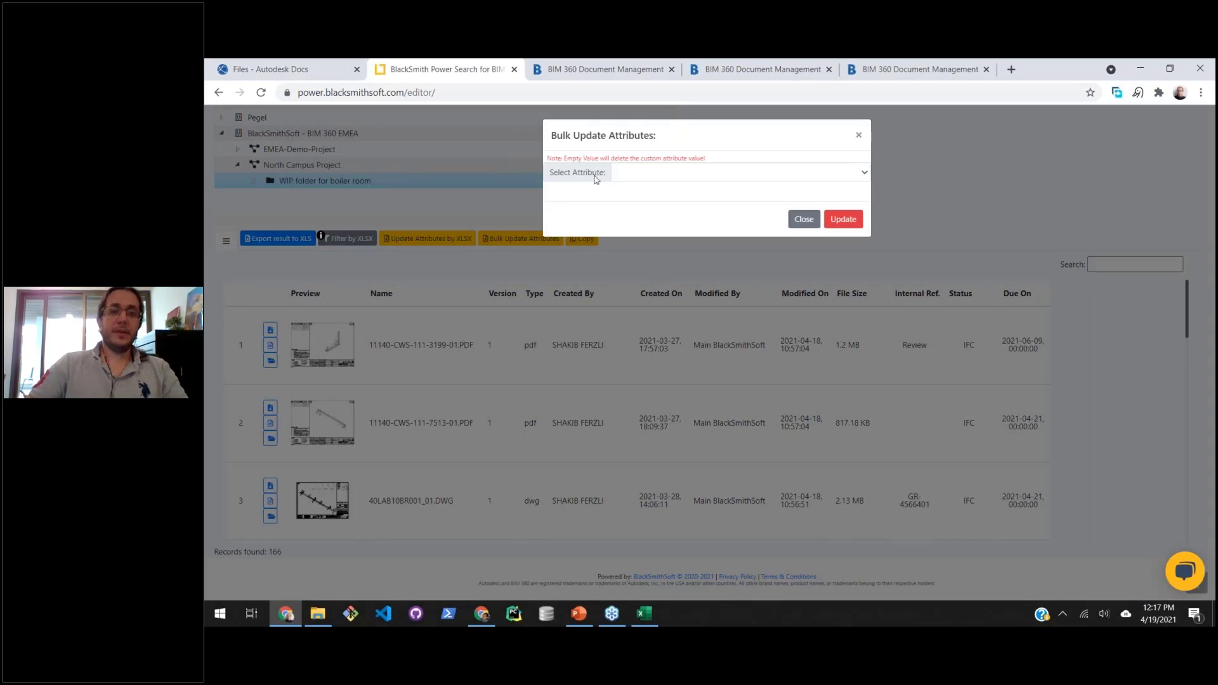
pyautogui.click(634, 174)
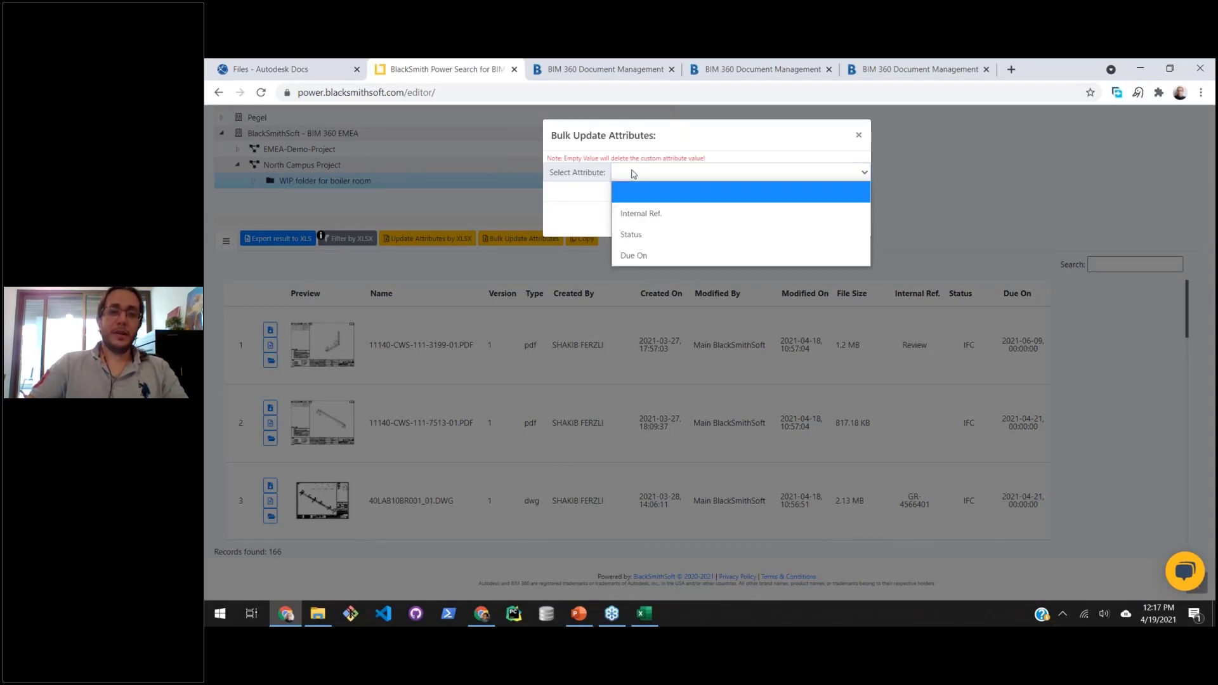
pyautogui.click(679, 216)
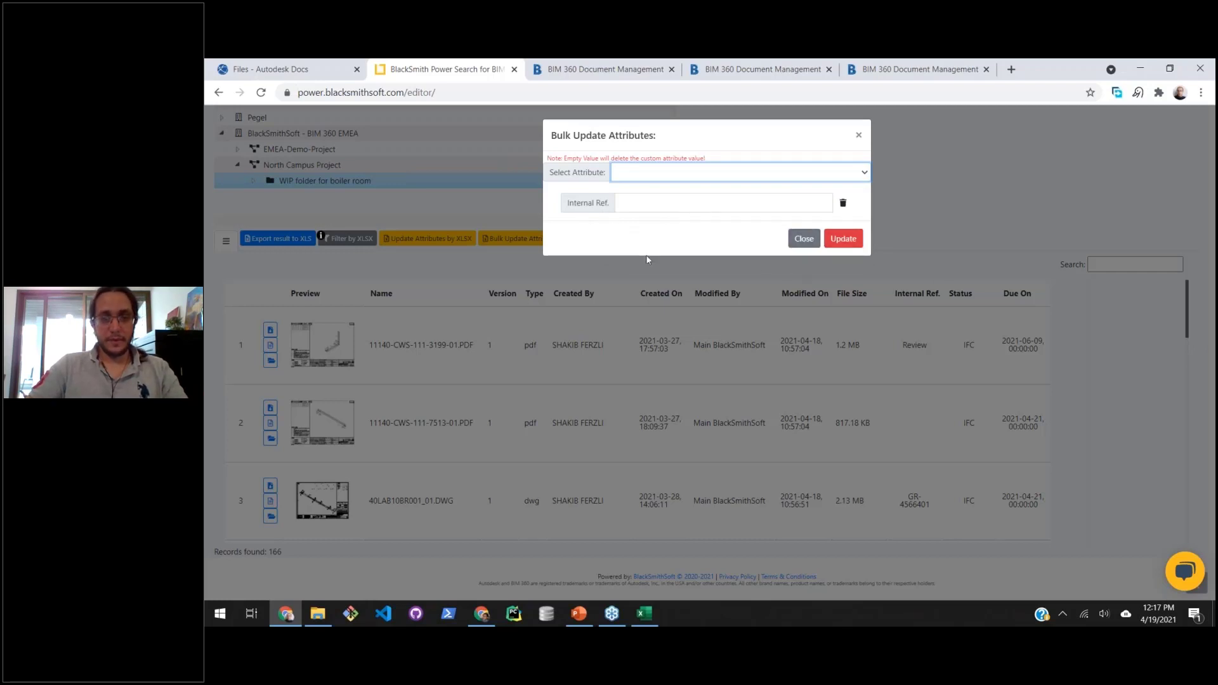
pyautogui.click(843, 204)
pyautogui.click(790, 178)
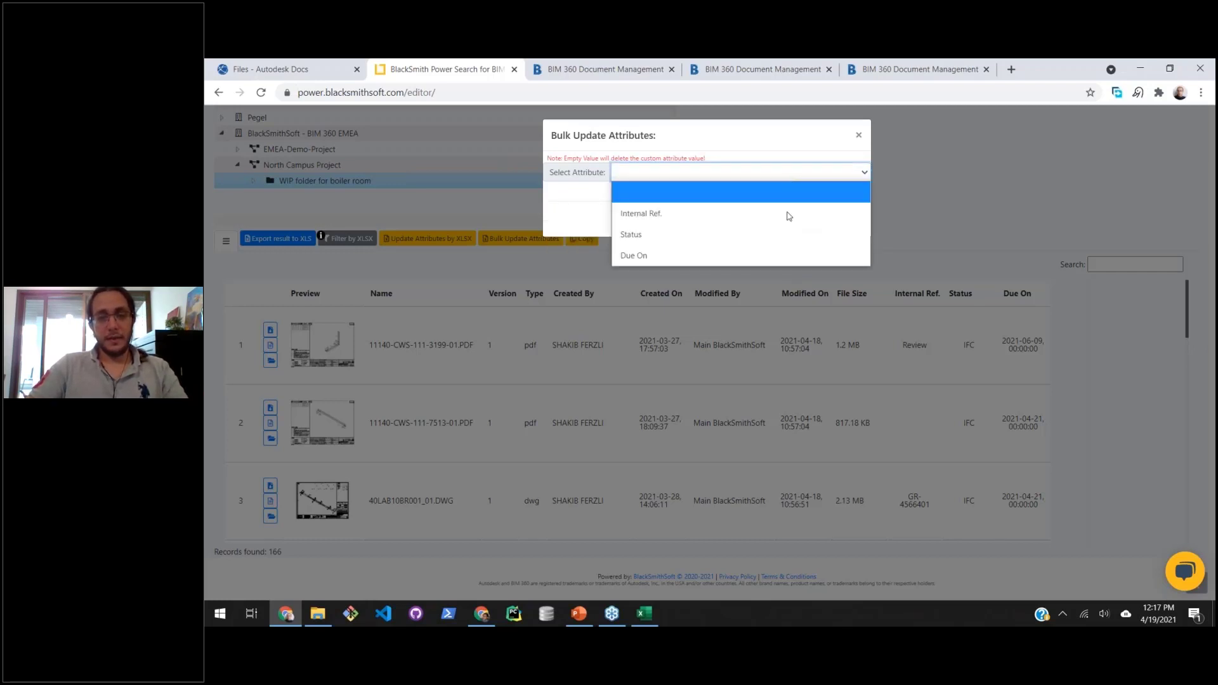
pyautogui.click(817, 138)
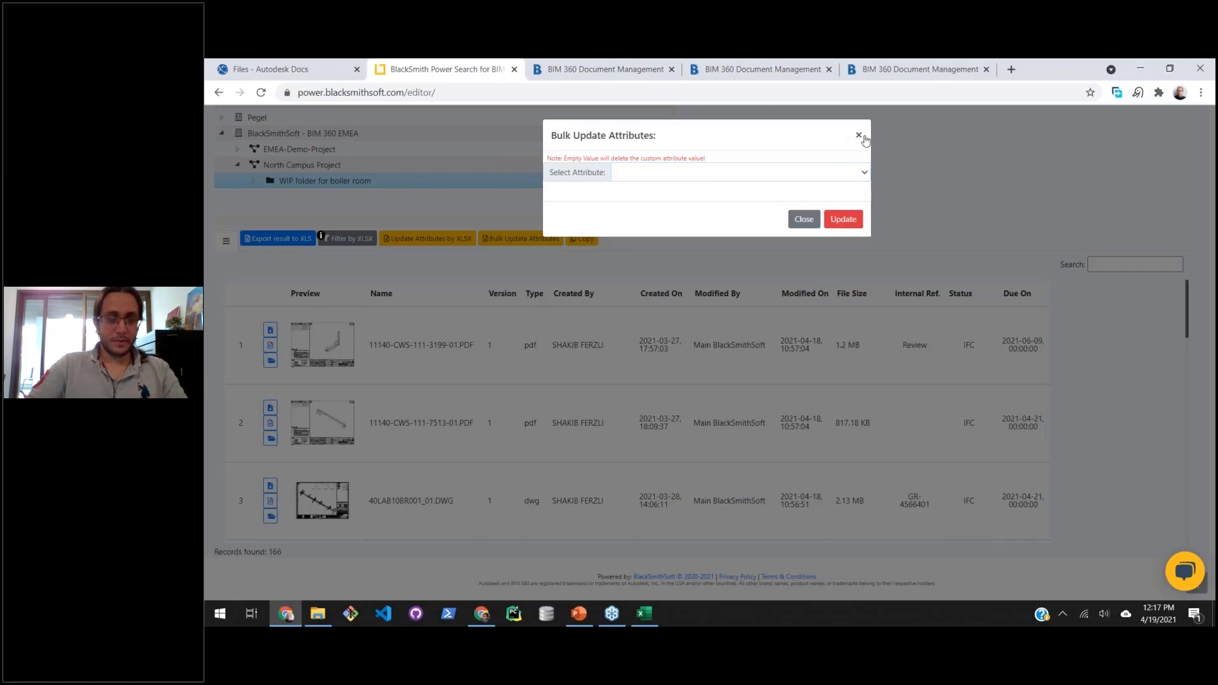
pyautogui.click(860, 136)
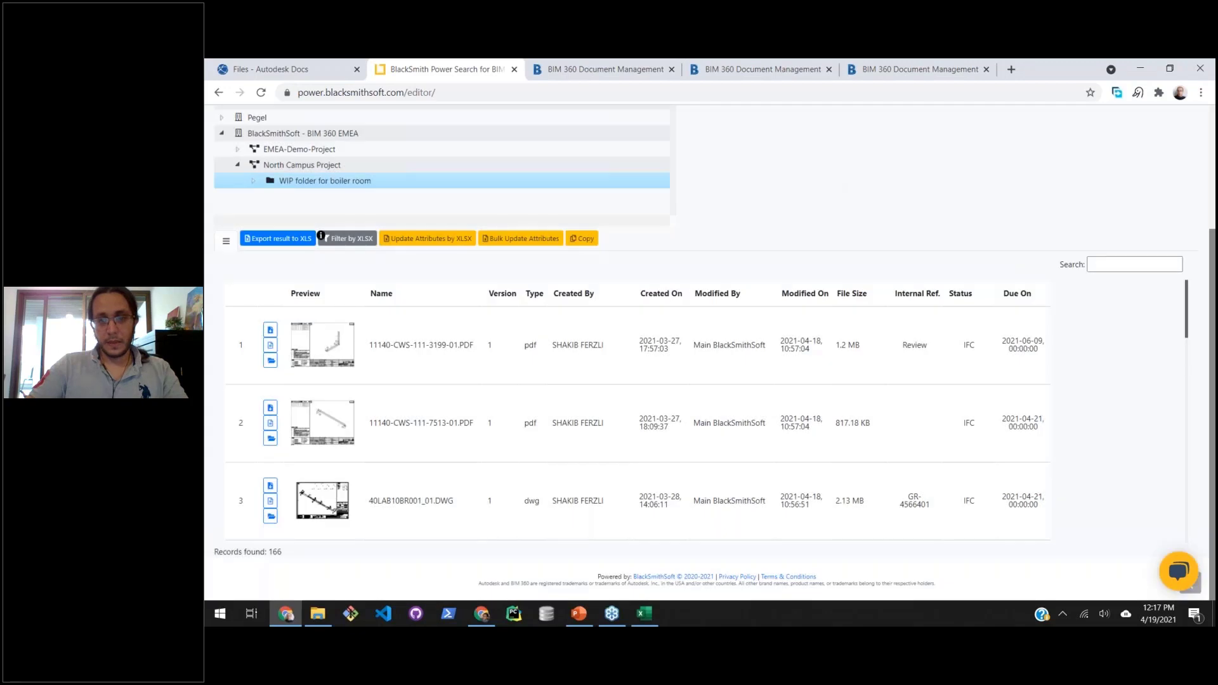
# Review the destination folders offered for copying the search results and leave without copying.
pyautogui.click(568, 239)
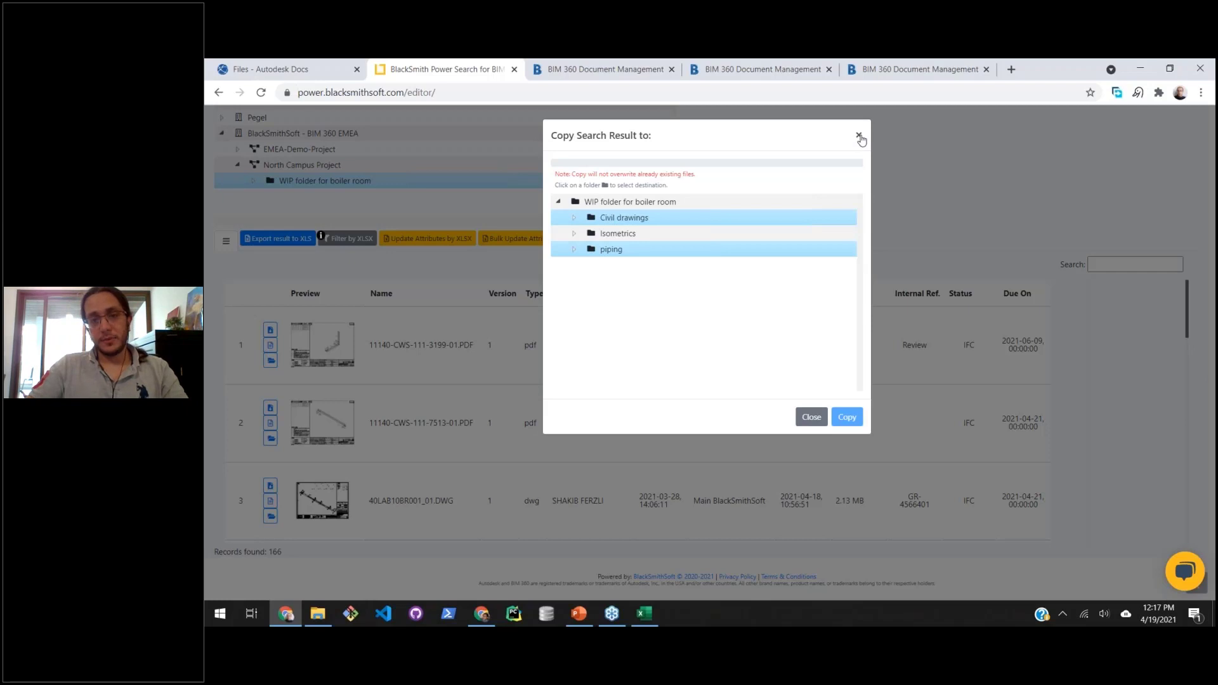
pyautogui.click(859, 136)
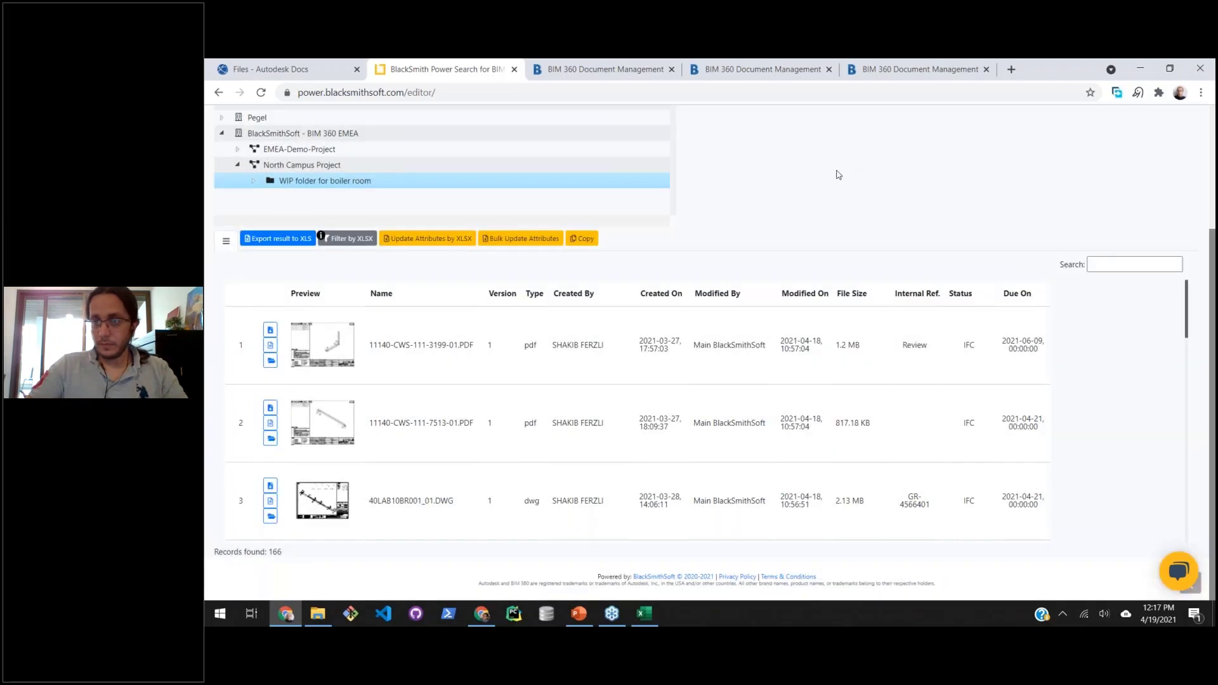
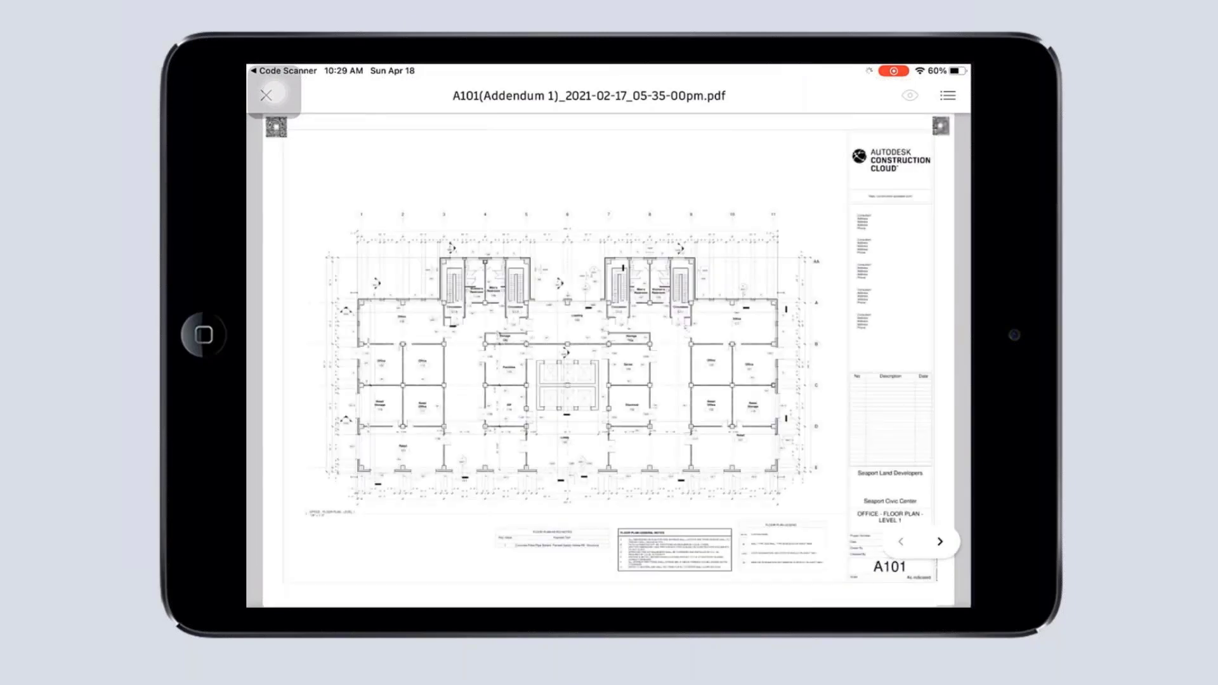
pyautogui.keyDown('ctrl'); pyautogui.scroll(5, 571, 406); pyautogui.keyUp('ctrl')
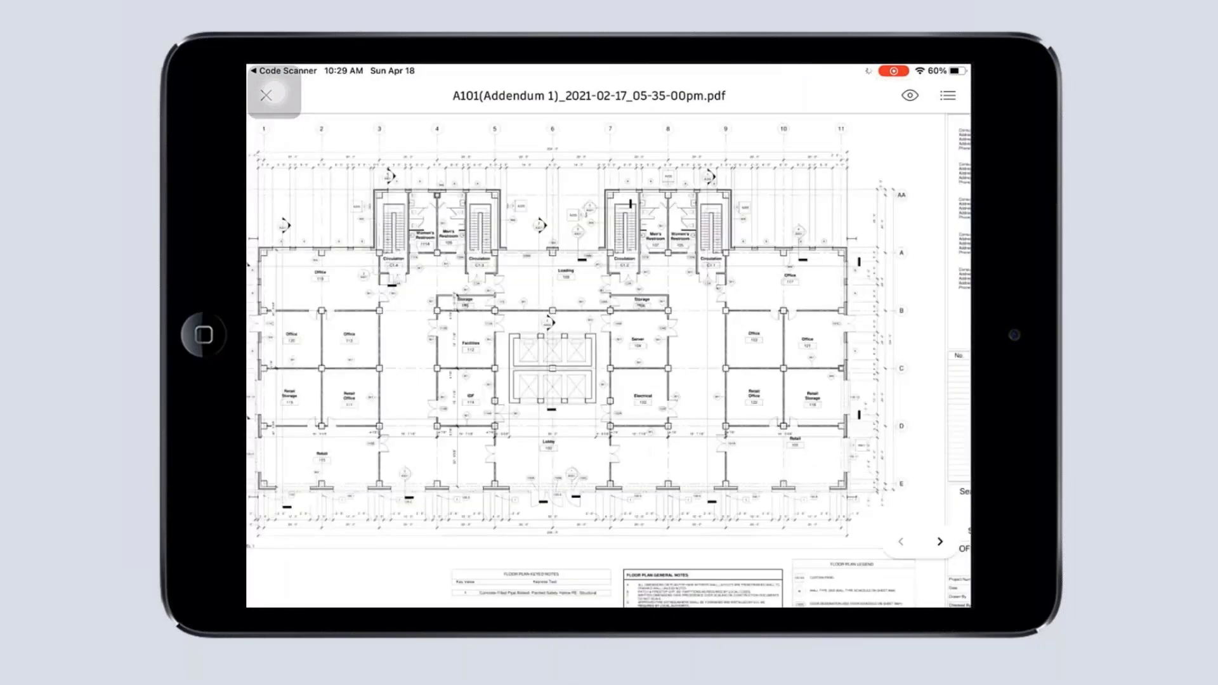
pyautogui.keyDown('ctrl'); pyautogui.scroll(-5, 610, 343); pyautogui.keyUp('ctrl')
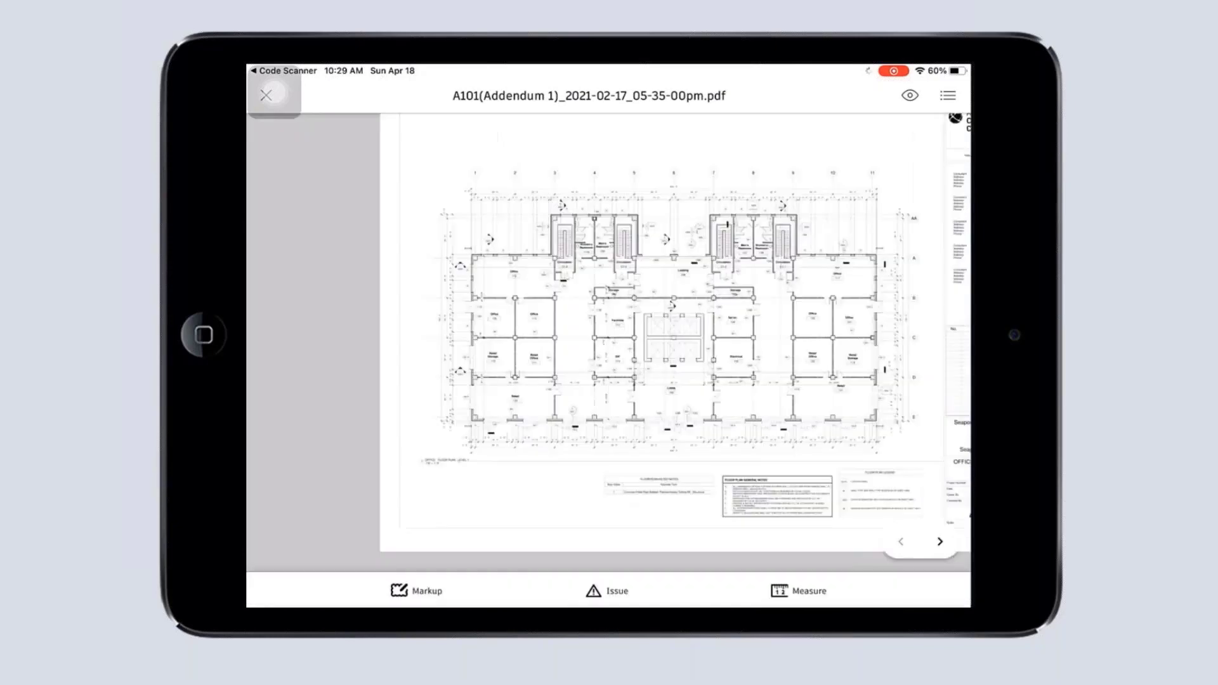
pyautogui.hscroll(5, 609, 330)
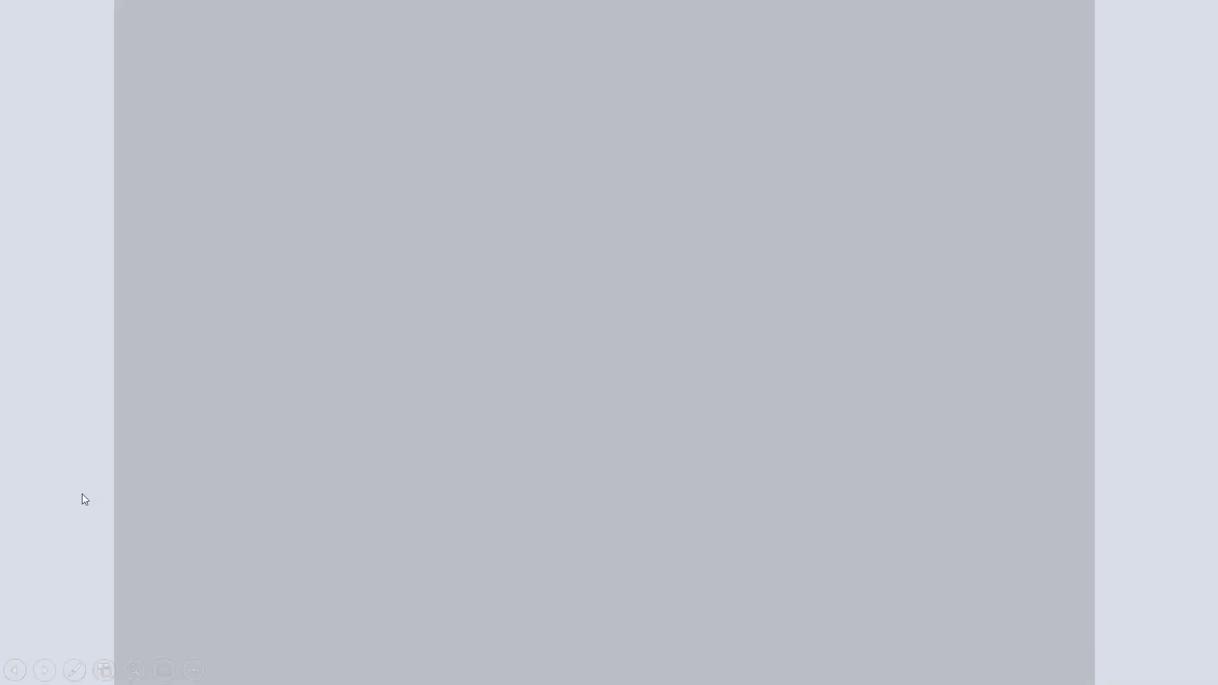
# End the slide show, switch to the DoCheck page in Chrome and open A101(Addendum 1)_2021-02-17_05-35-00pm.pdf in ACC.
pyautogui.press('Escape')
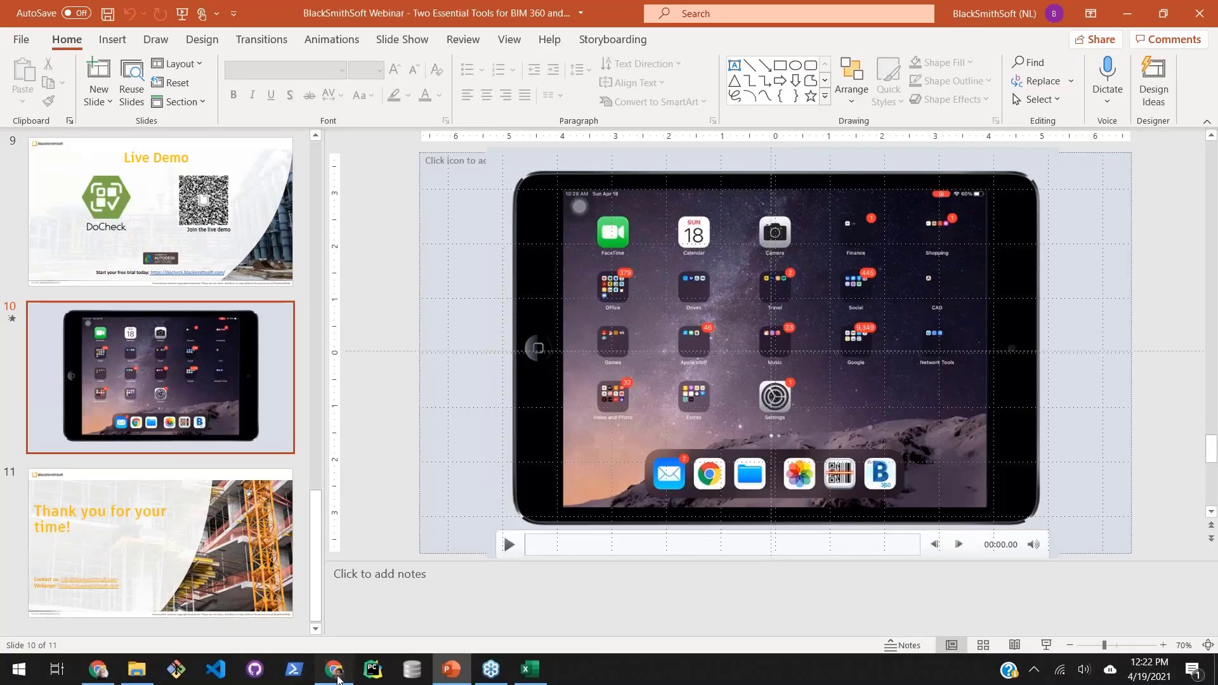
pyautogui.click(334, 670)
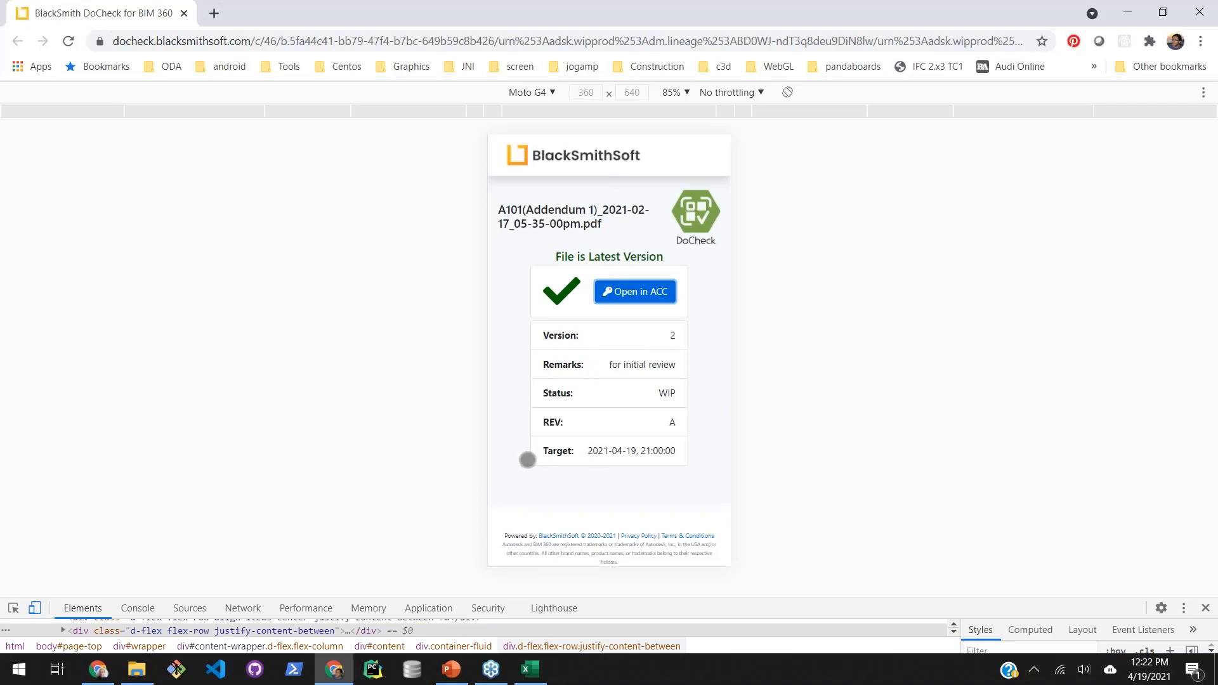
pyautogui.click(617, 293)
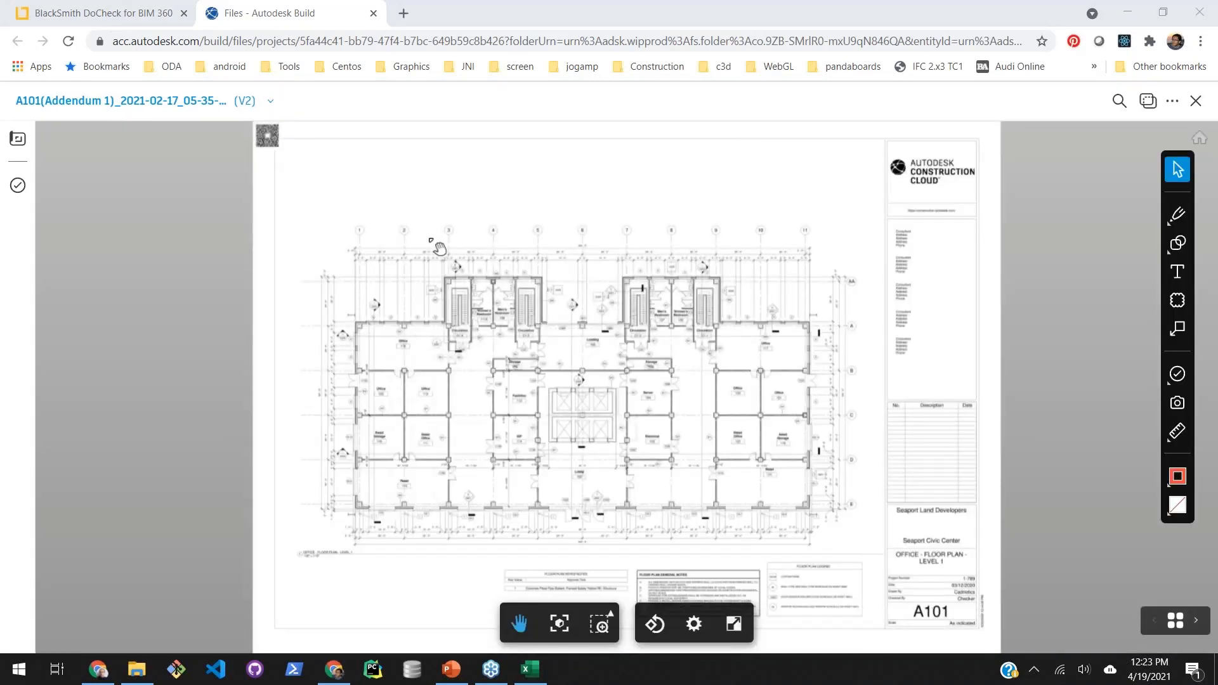
# Examine the QR code in the corner of sheet A101, then close the sheet to return to the QR-Demo folder.
pyautogui.scroll(1, 601, 409)
pyautogui.scroll(3, 595, 404)
pyautogui.click(307, 253)
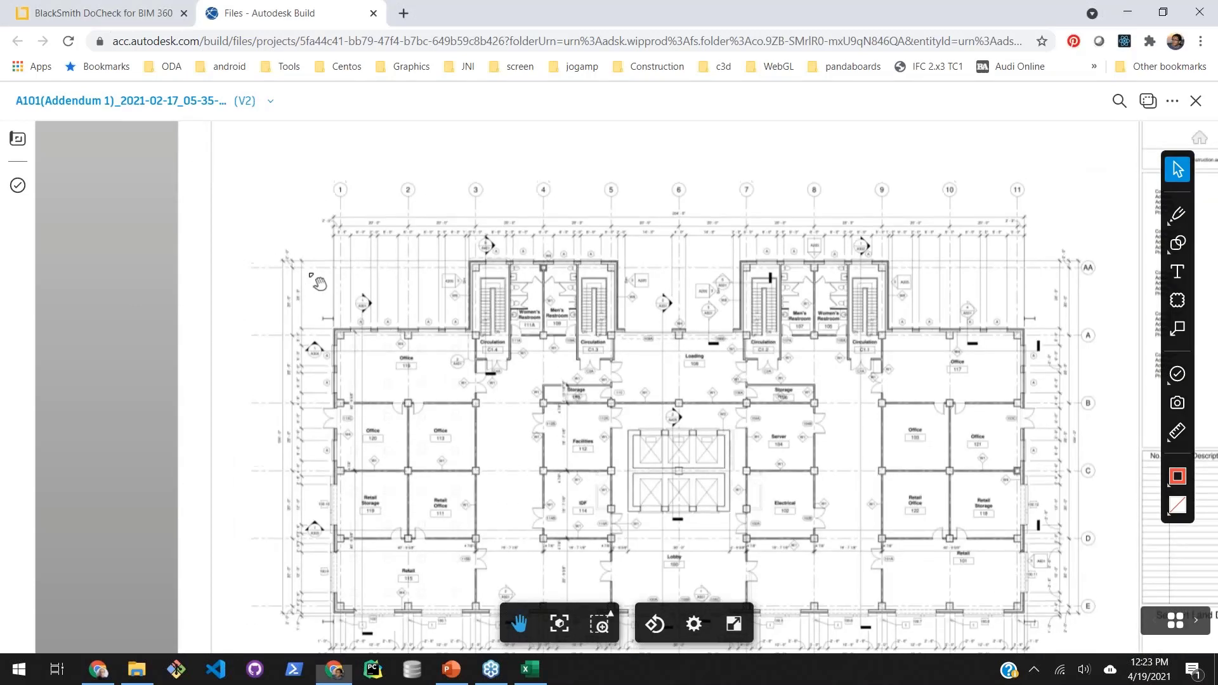
pyautogui.moveTo(314, 279); pyautogui.dragTo(417, 351)
pyautogui.scroll(1, 419, 355)
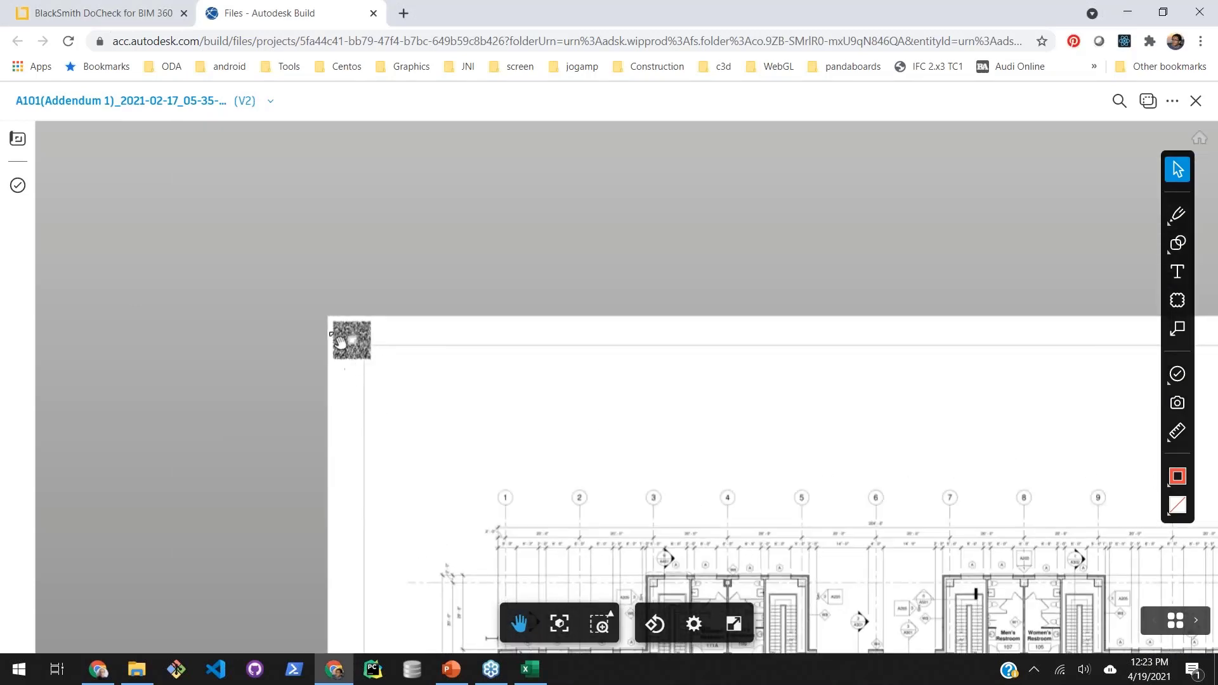
pyautogui.moveTo(634, 444); pyautogui.dragTo(457, 320)
pyautogui.scroll(-2, 540, 304)
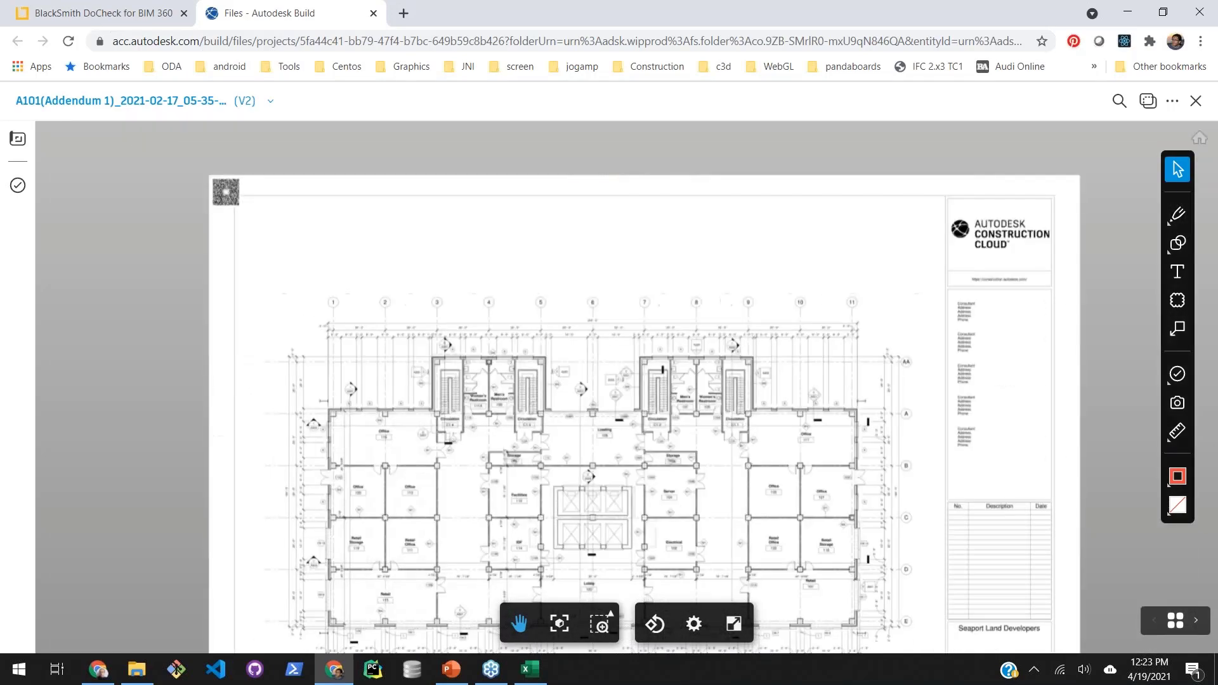
pyautogui.click(1204, 106)
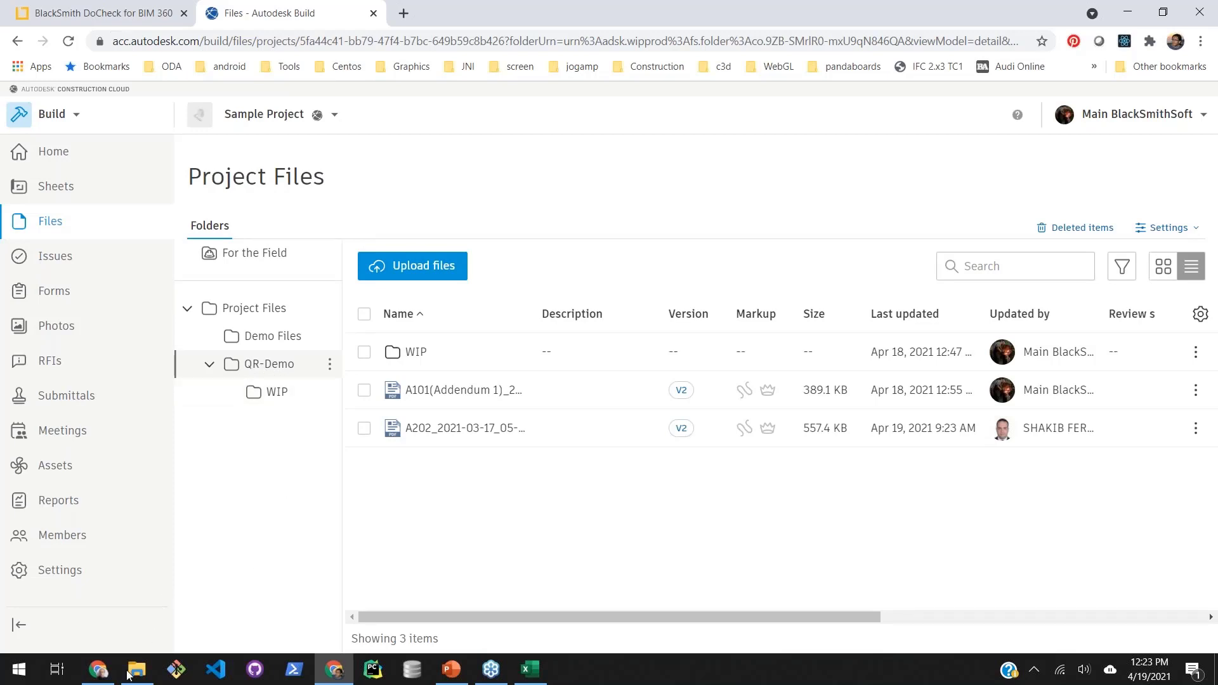
# Switch to the Downloads folder in File Explorer and view the original A101(Addendum 1)_2021-02-17_05-35-00pm.pdf in Acrobat Reader, then close it.
pyautogui.moveTo(153, 667)
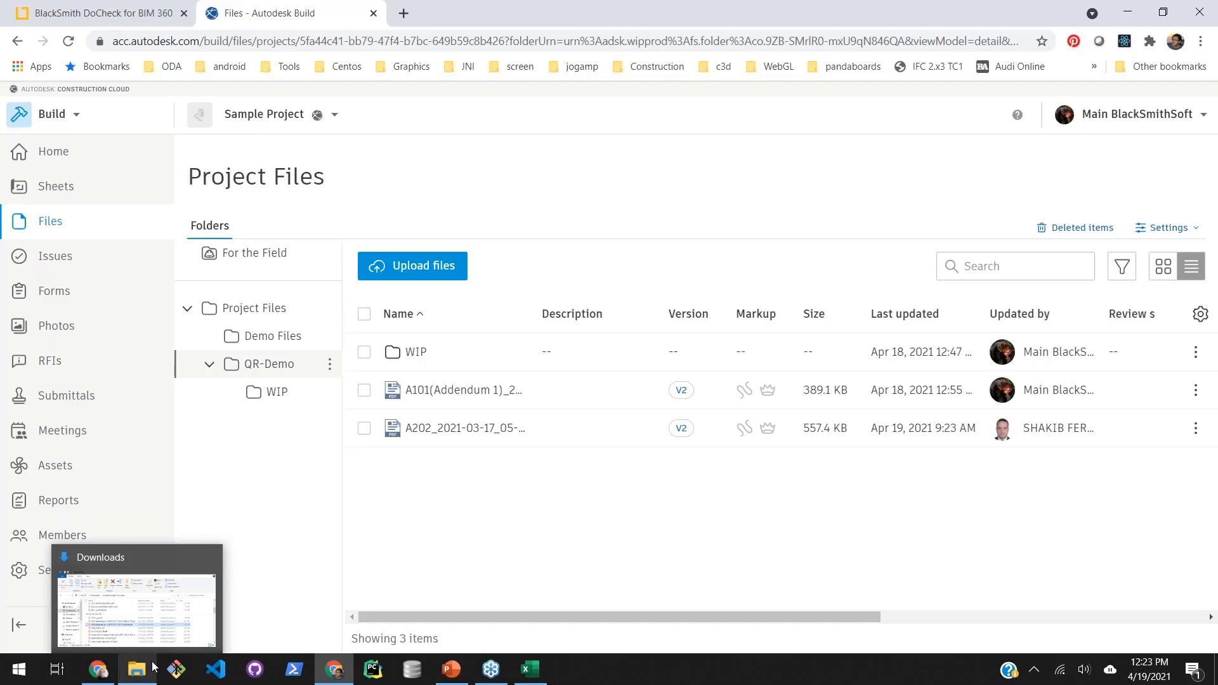
pyautogui.moveTo(100, 670)
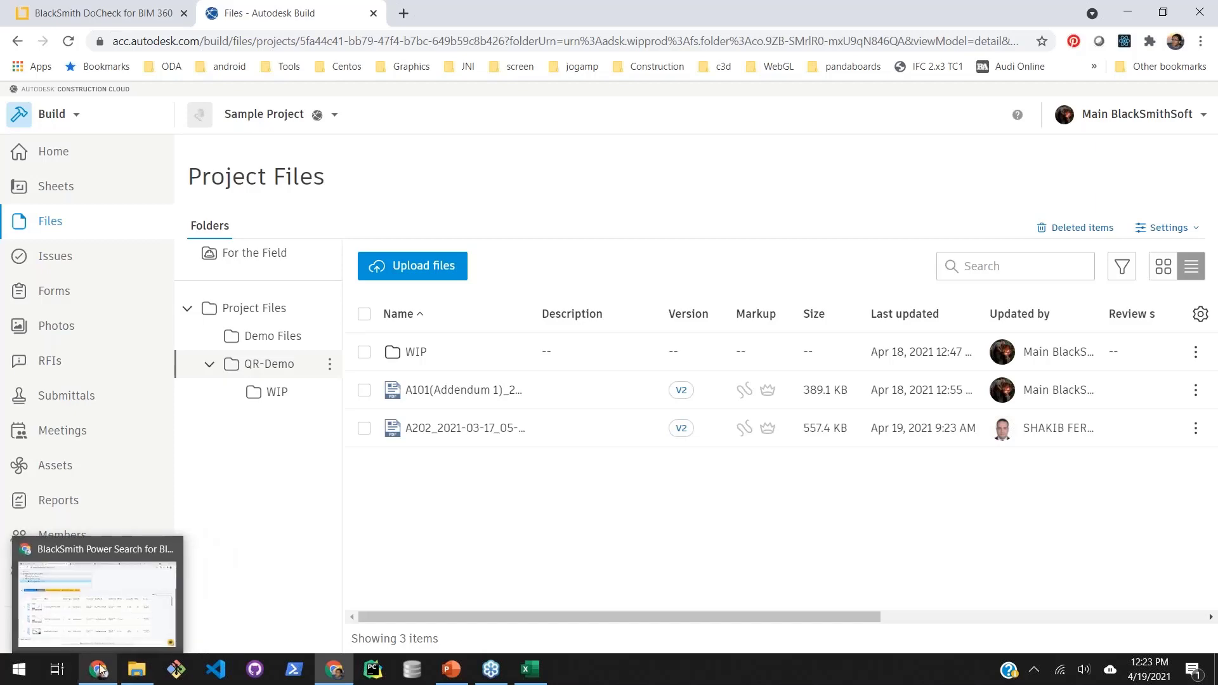
pyautogui.click(98, 670)
pyautogui.click(99, 670)
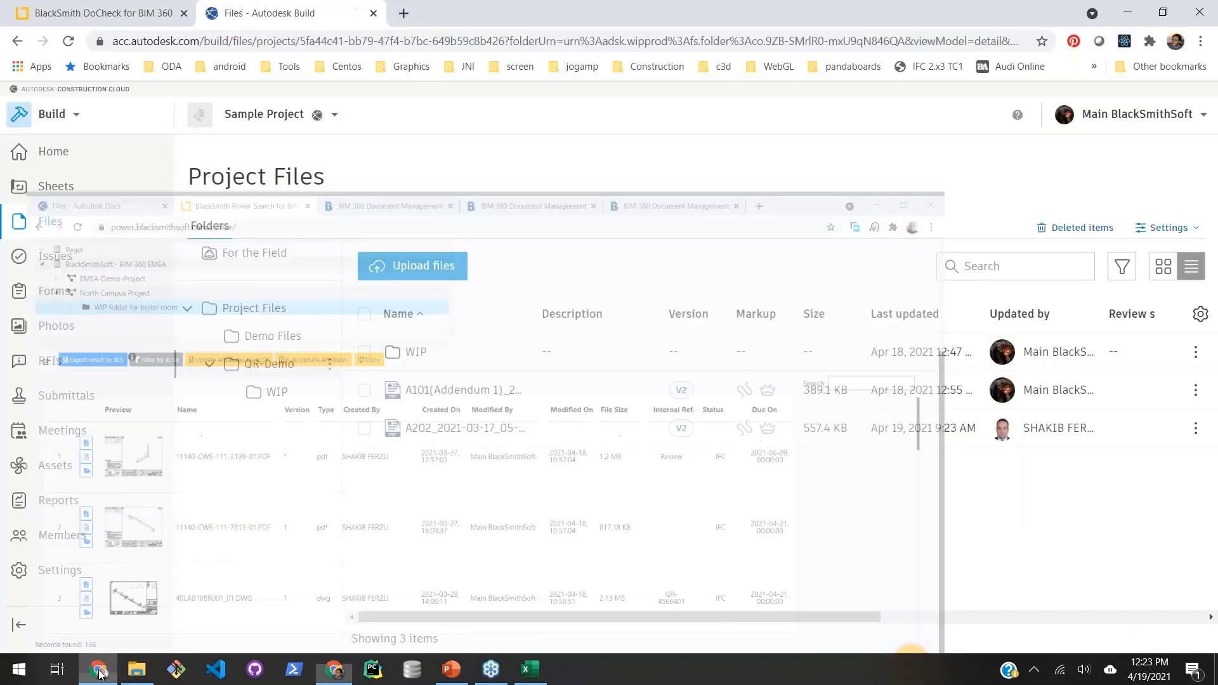
pyautogui.click(146, 677)
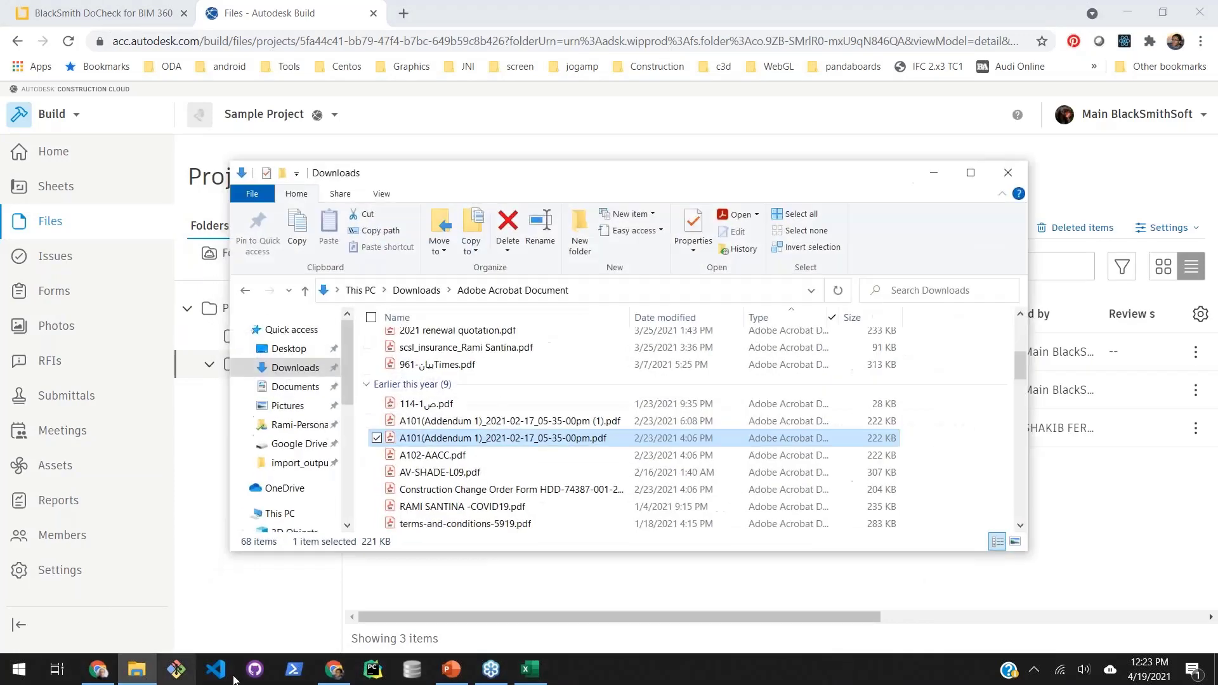
pyautogui.doubleClick(561, 442)
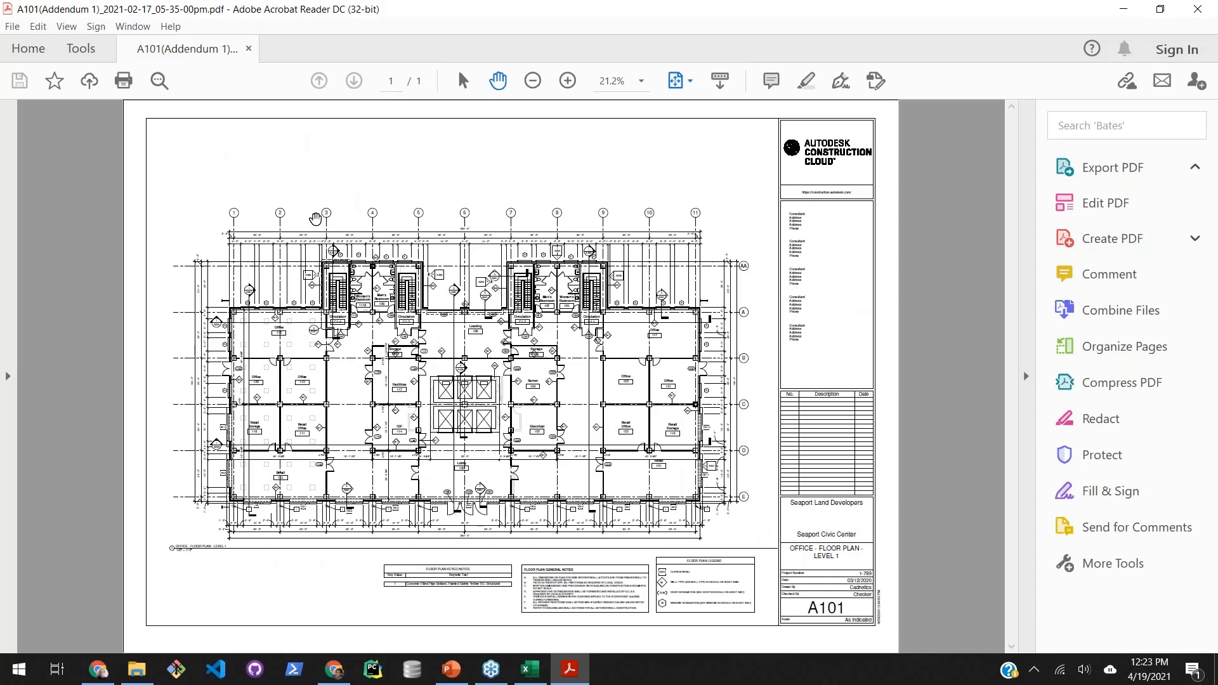
pyautogui.click(1198, 8)
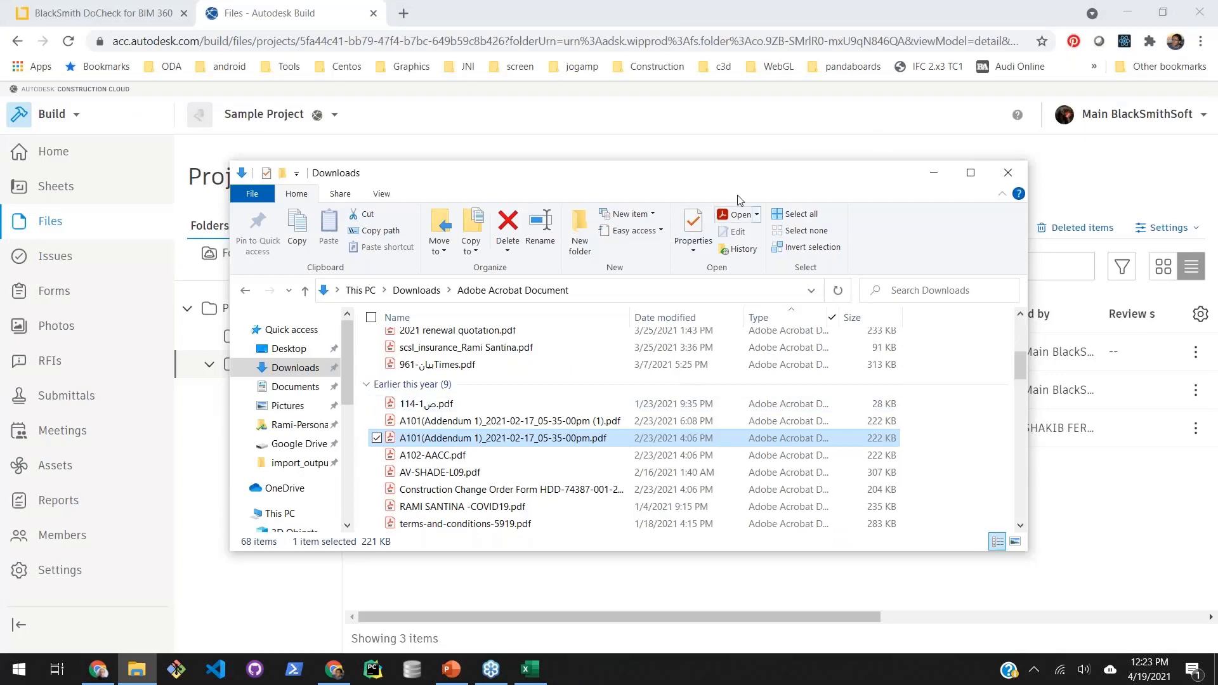
# Upload A101(Addendum 1)_2021-02-17_05-35-00pm.pdf from Downloads to the QR-Demo folder in Autodesk Build and dismiss the upload status.
pyautogui.moveTo(749, 175); pyautogui.dragTo(550, 98)
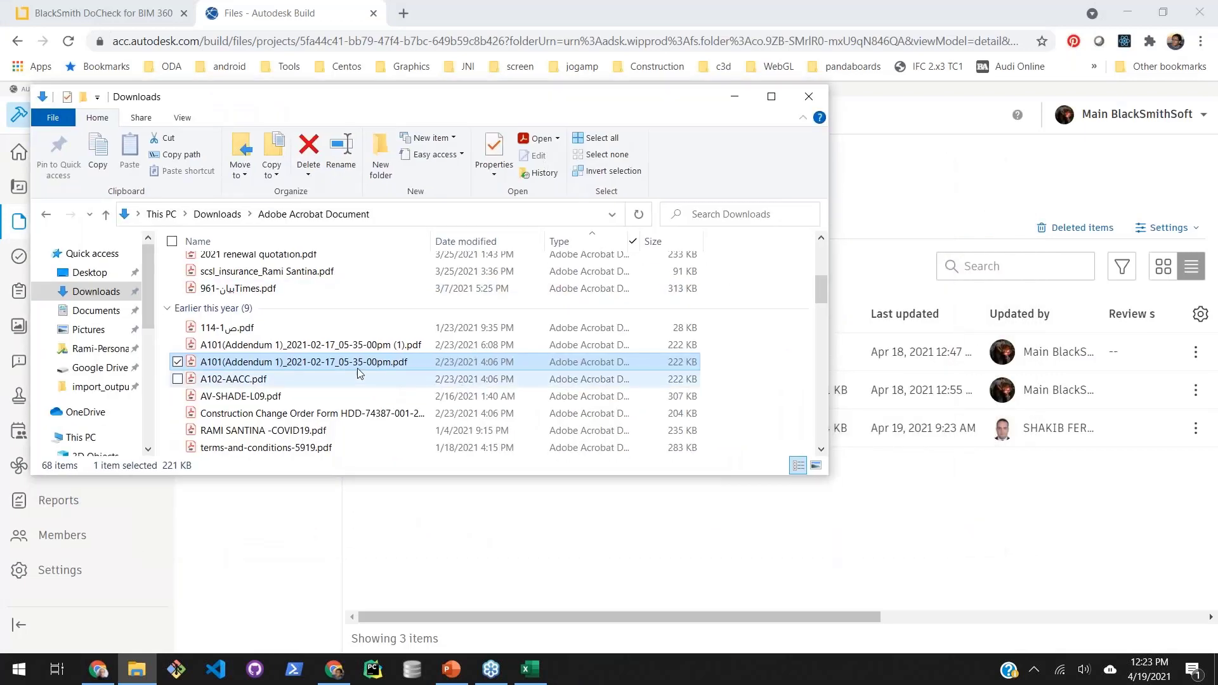
pyautogui.moveTo(348, 368); pyautogui.dragTo(889, 550)
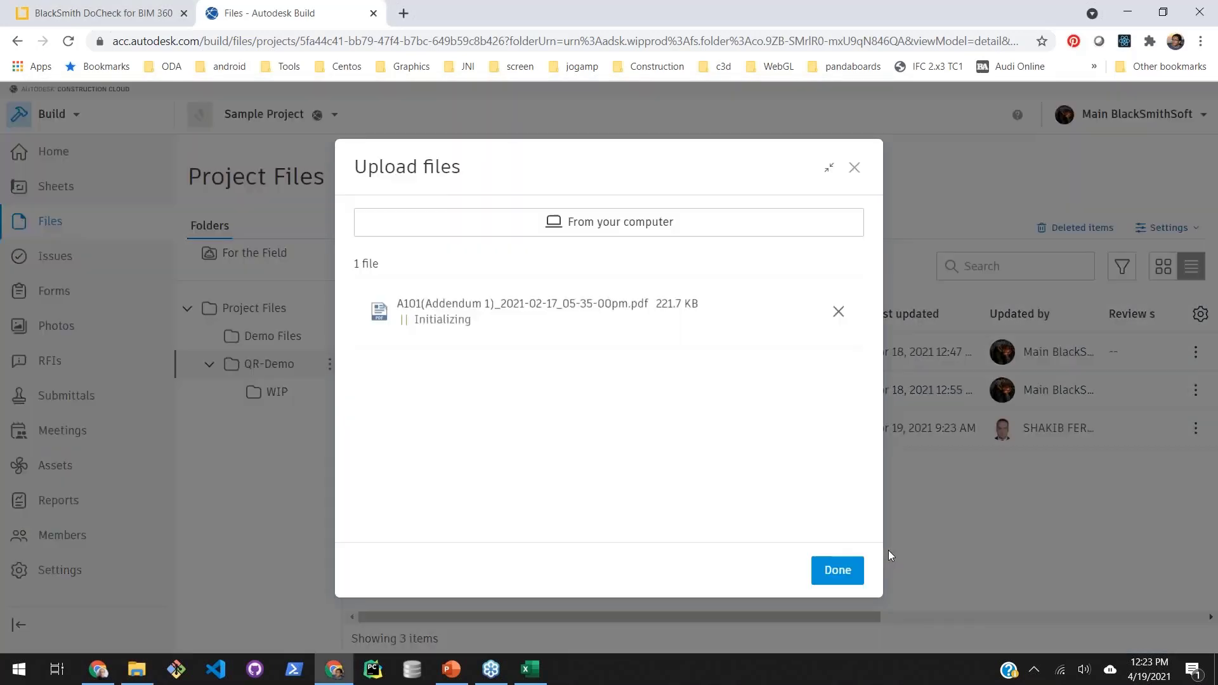
pyautogui.click(860, 572)
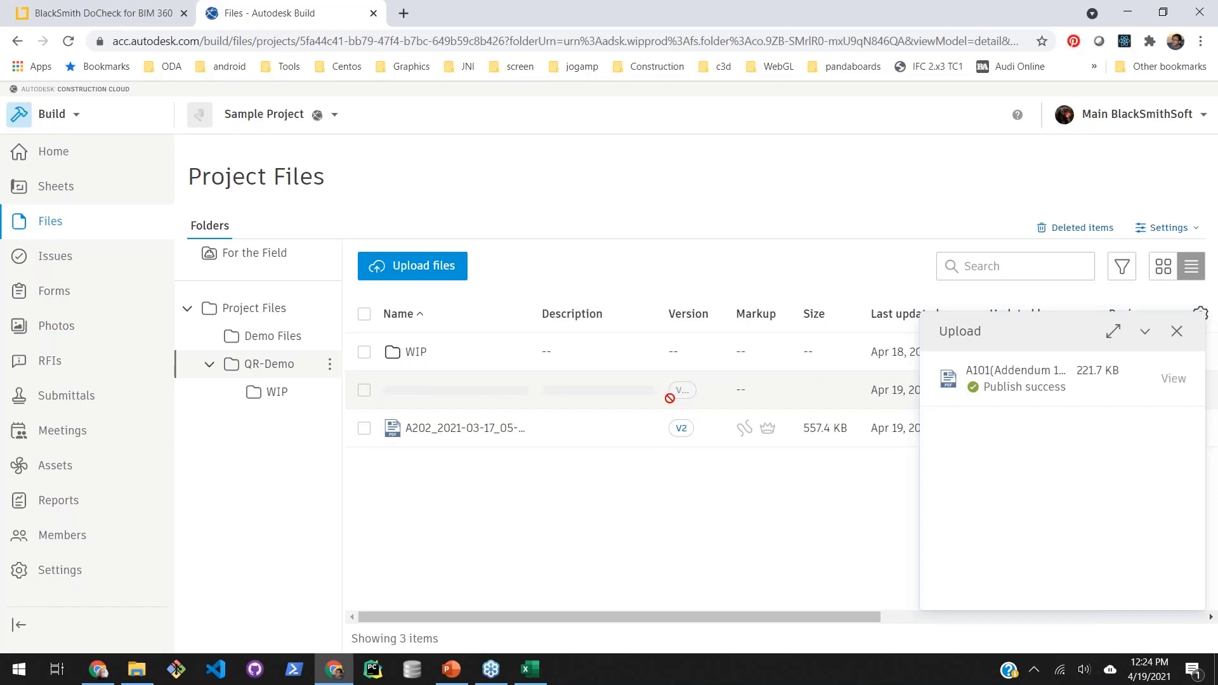
pyautogui.click(1177, 331)
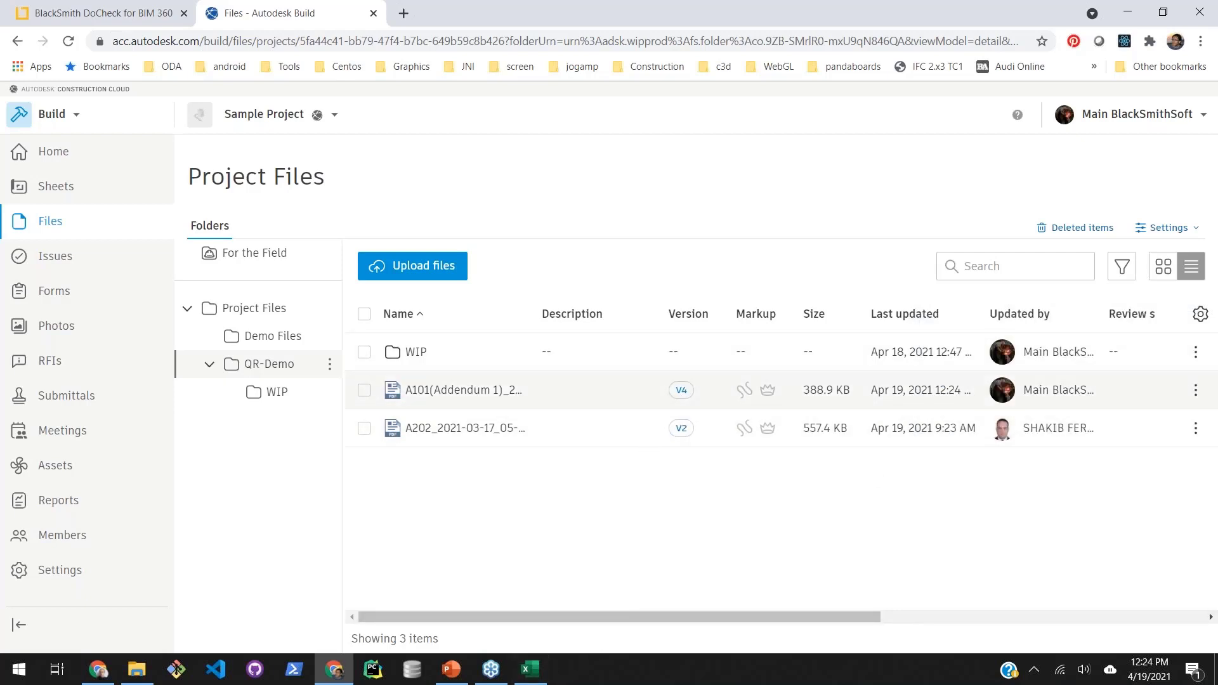
# Check the Remarks, Status, REV and Target attributes of the A101 file in the QR-Demo folder.
pyautogui.moveTo(763, 616); pyautogui.dragTo(935, 613)
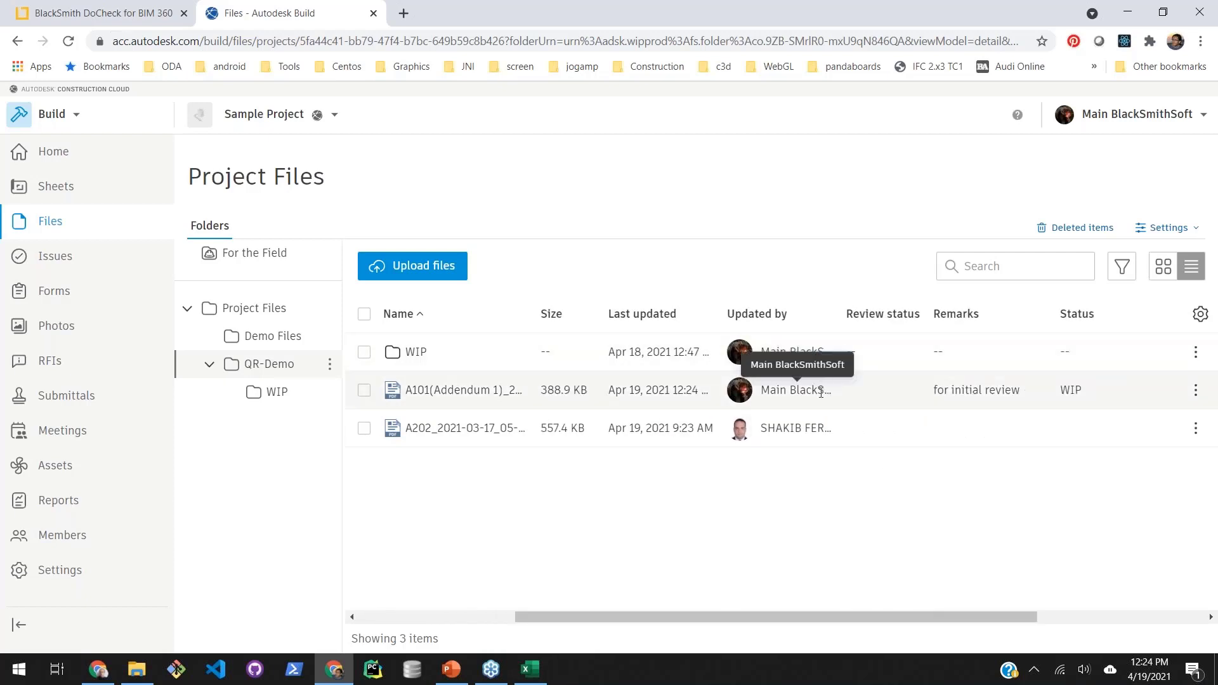
pyautogui.moveTo(912, 612); pyautogui.dragTo(1041, 603)
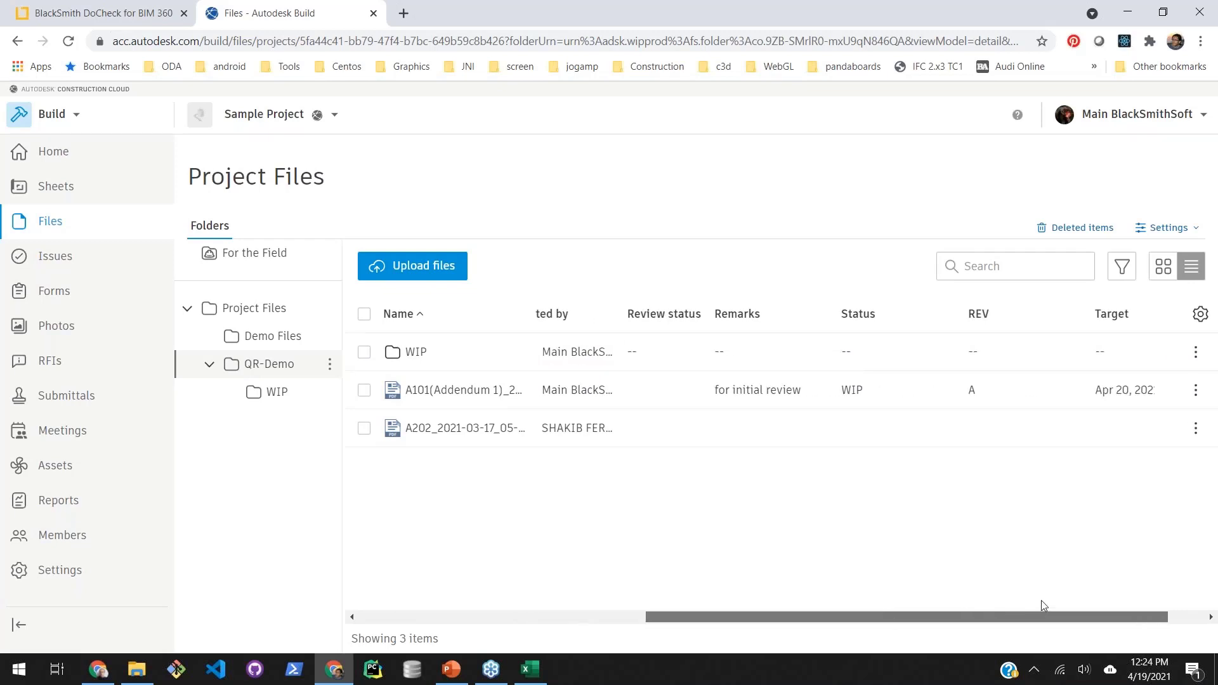
# Set the A101 file's Status to IFD and its REV to B in the QR-Demo folder.
pyautogui.click(944, 390)
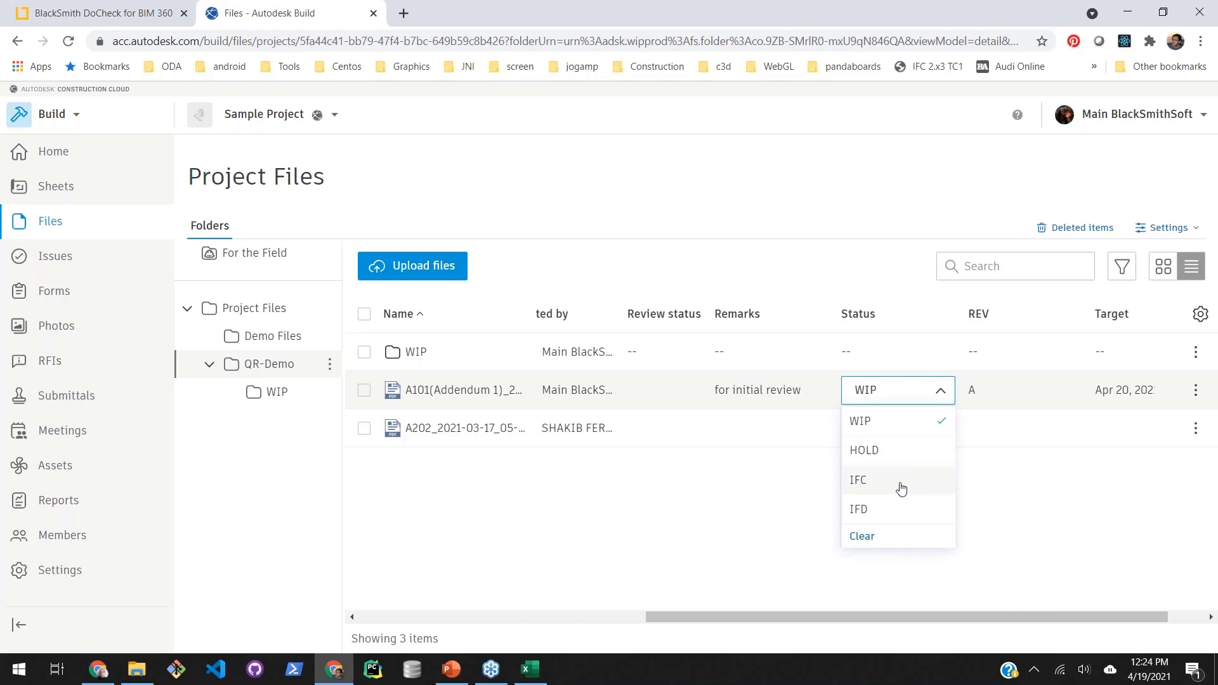
pyautogui.click(858, 509)
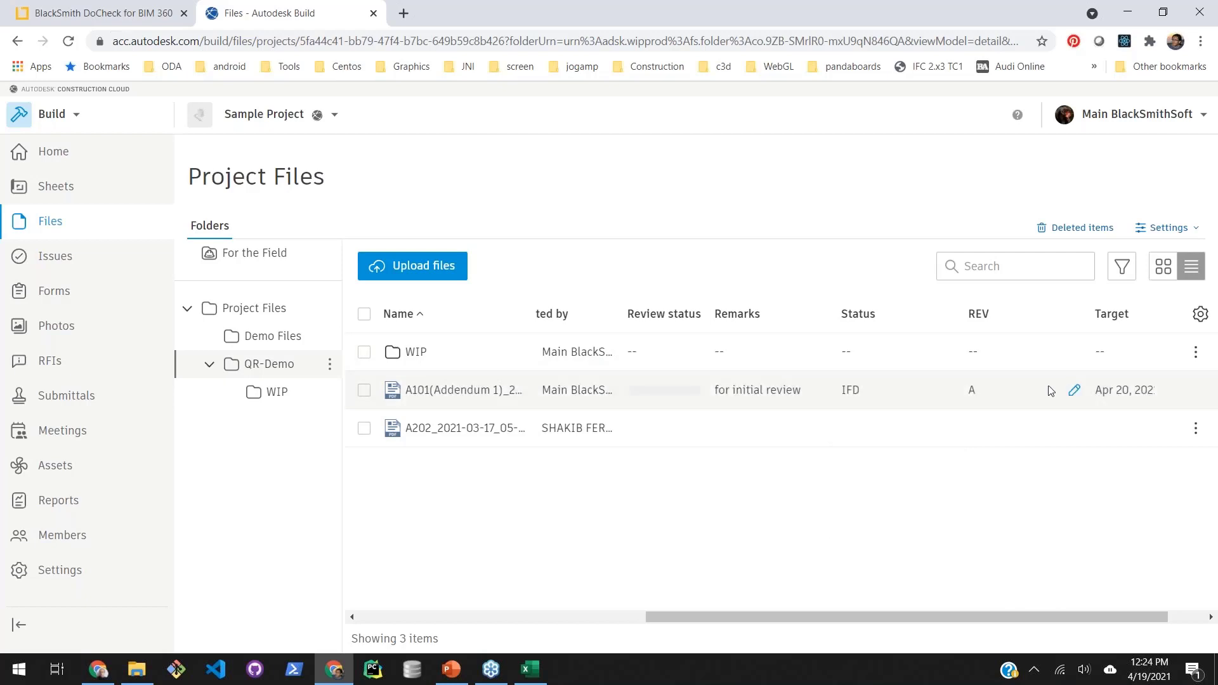
pyautogui.click(1073, 391)
pyautogui.click(1027, 450)
# Replace the A101 file's Remarks with Final Review.
pyautogui.click(822, 391)
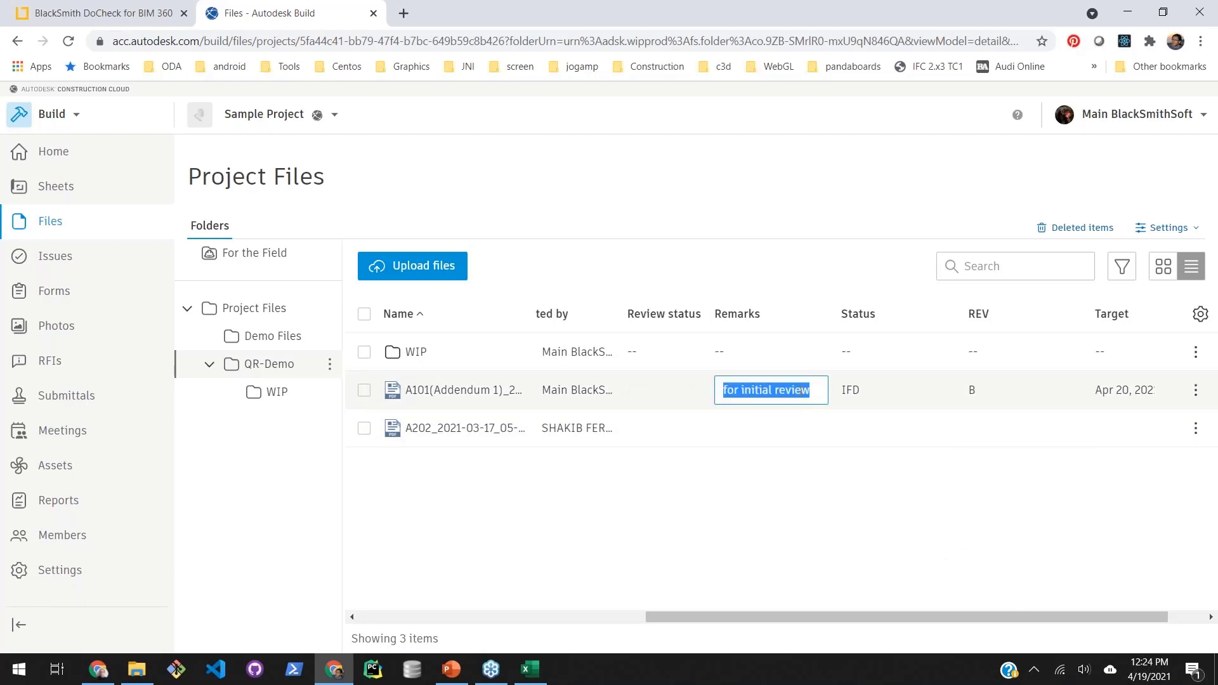
pyautogui.write('Final Re')
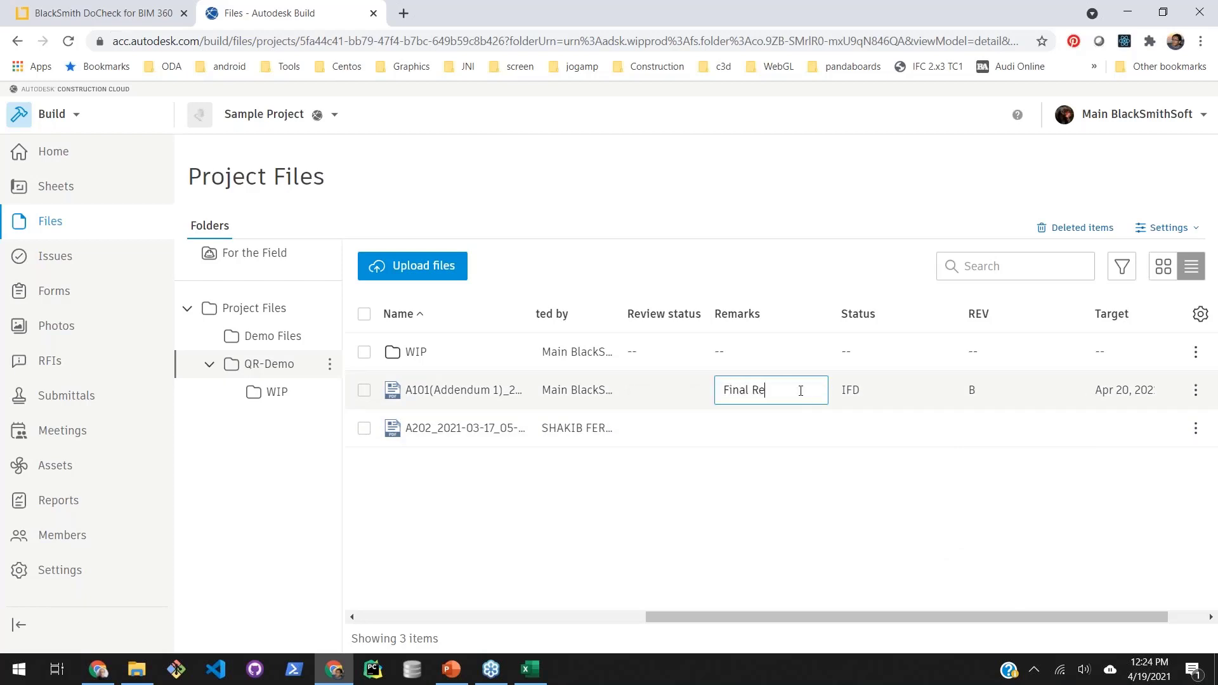
pyautogui.write('view')
pyautogui.press('Return')
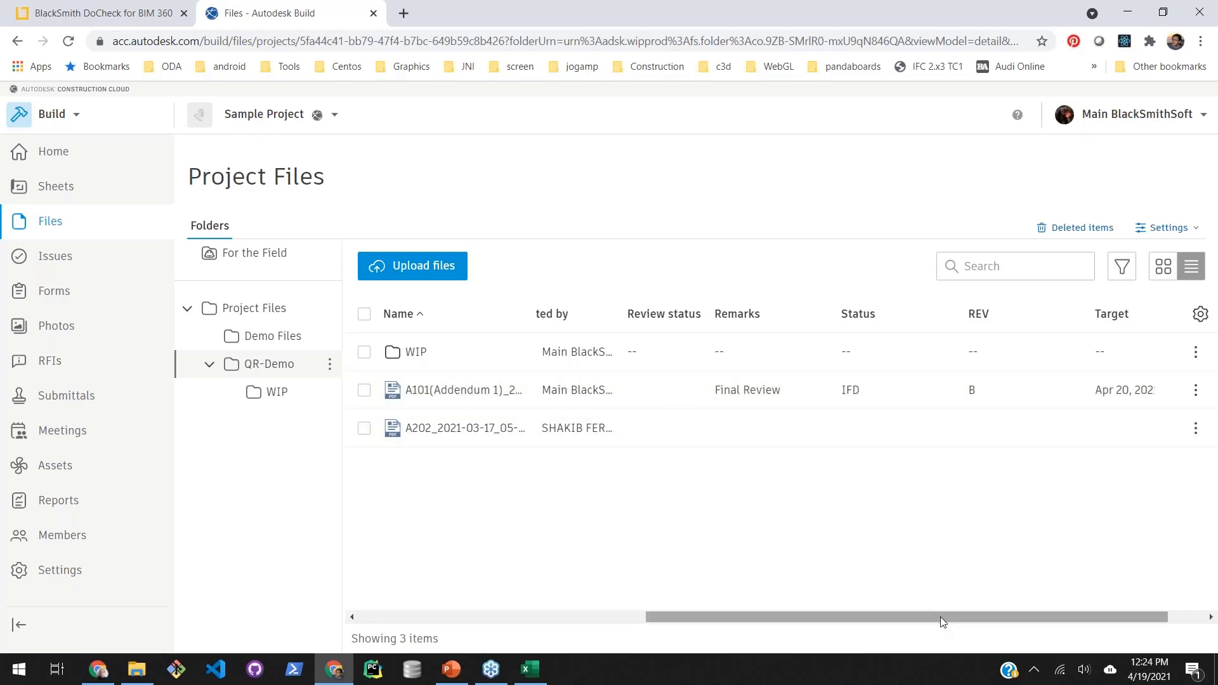
# Reload the DoCheck result page for the scanned A101 sheet to compare its version and attributes with the latest.
pyautogui.moveTo(941, 616); pyautogui.dragTo(830, 612)
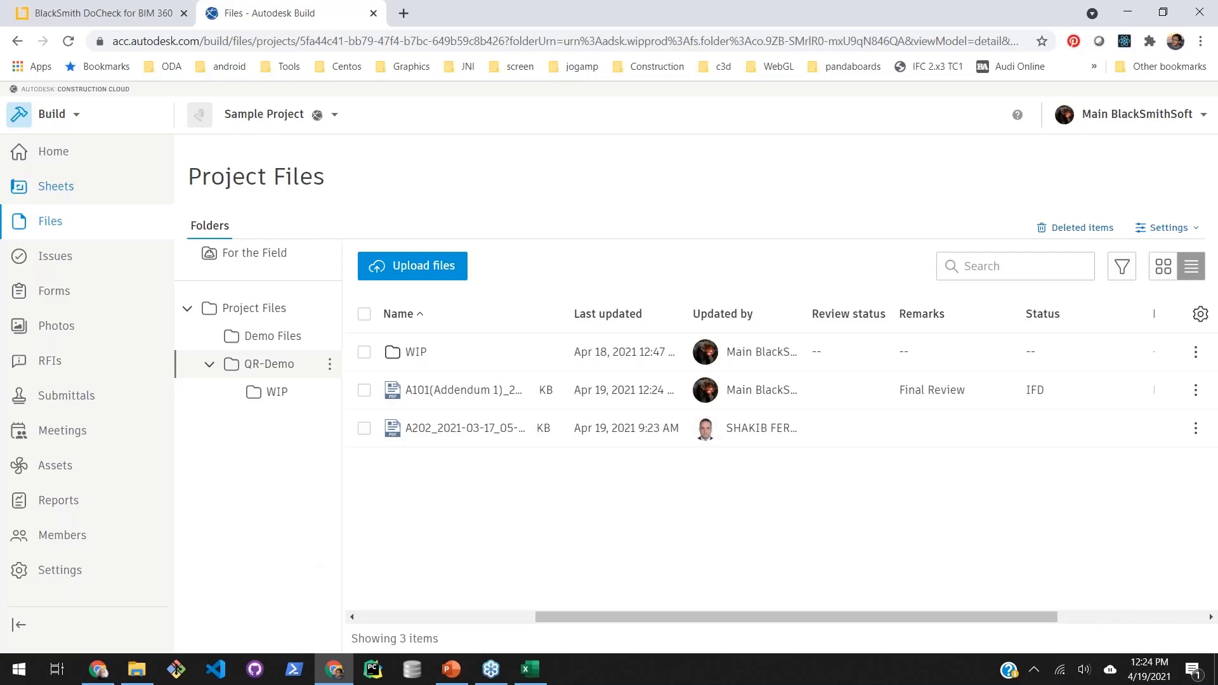
pyautogui.click(143, 11)
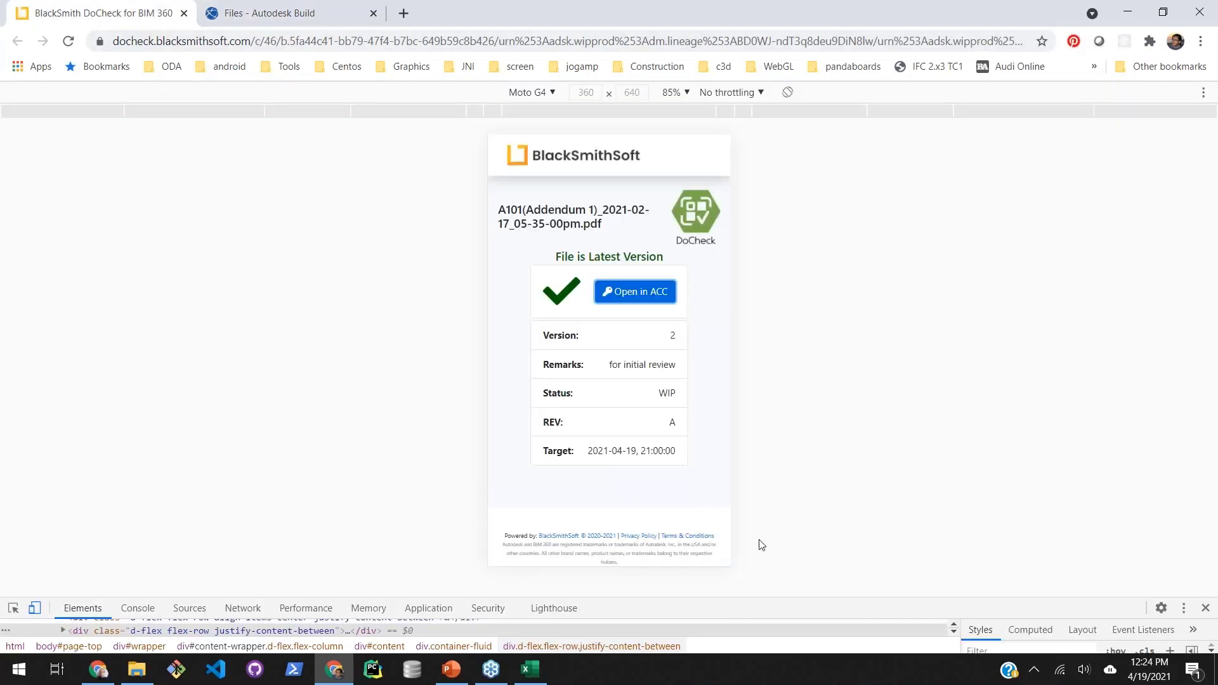
pyautogui.click(69, 43)
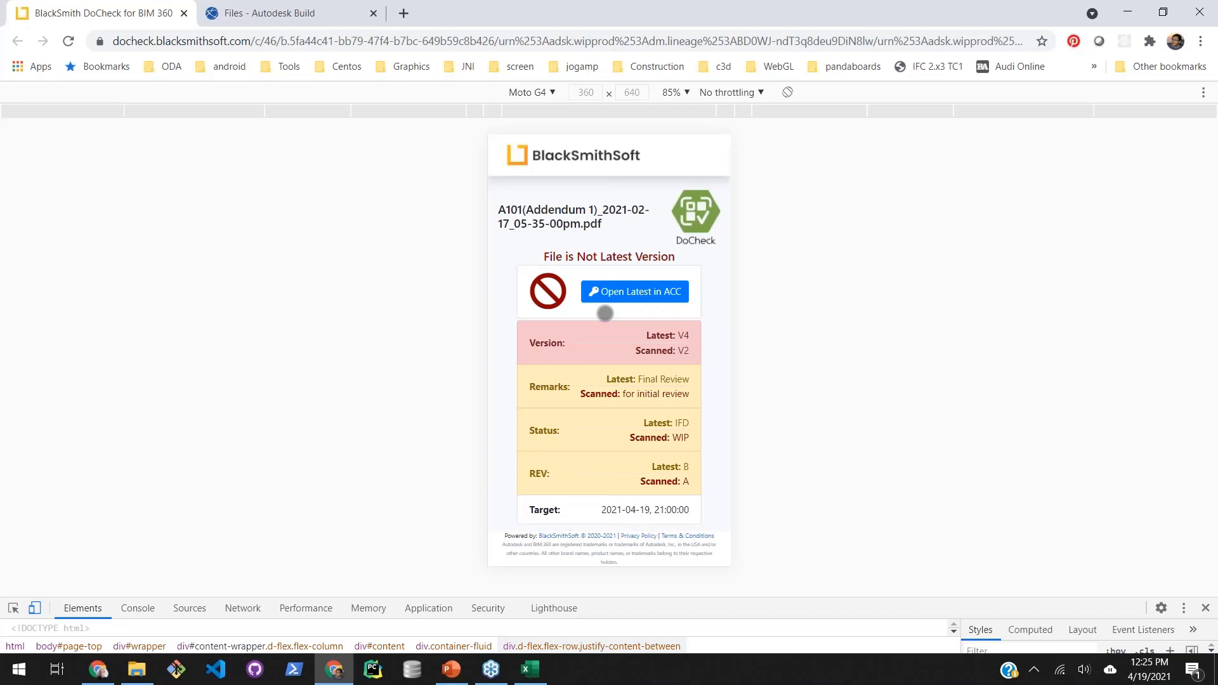
# Open docheck.blacksmithsoft.com in a new browser tab, sign in to the tracked folders page and dismiss the chat message.
pyautogui.click(402, 12)
pyautogui.write('do')
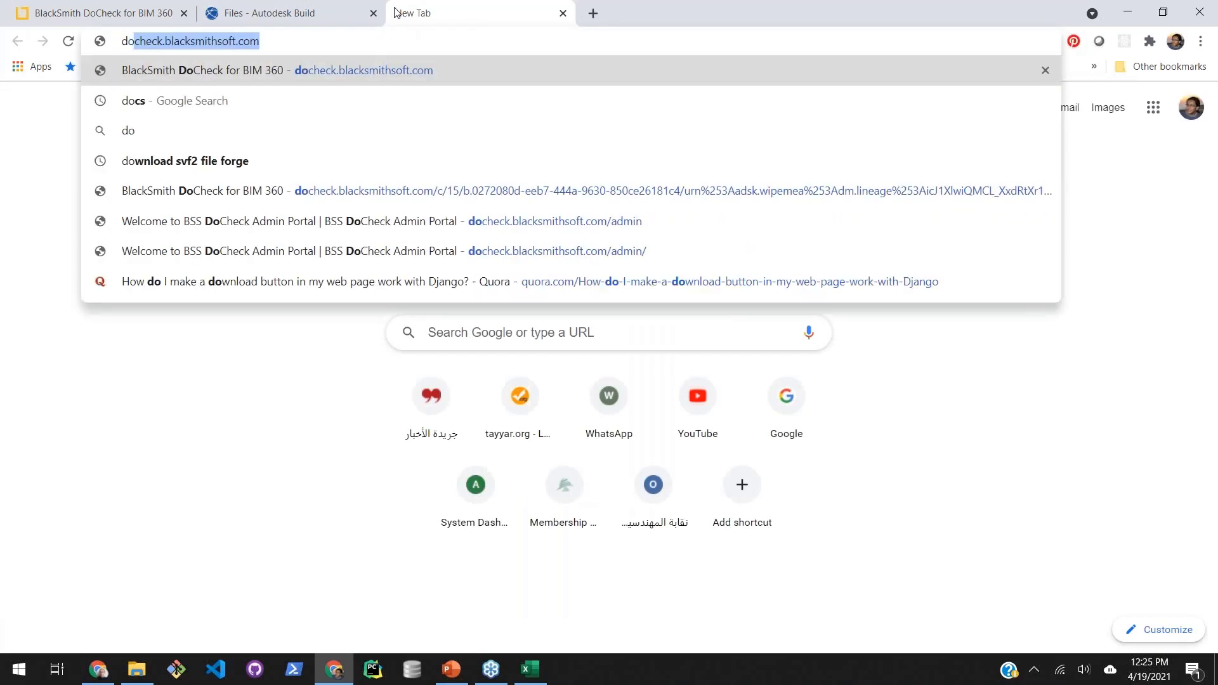
pyautogui.press('Return')
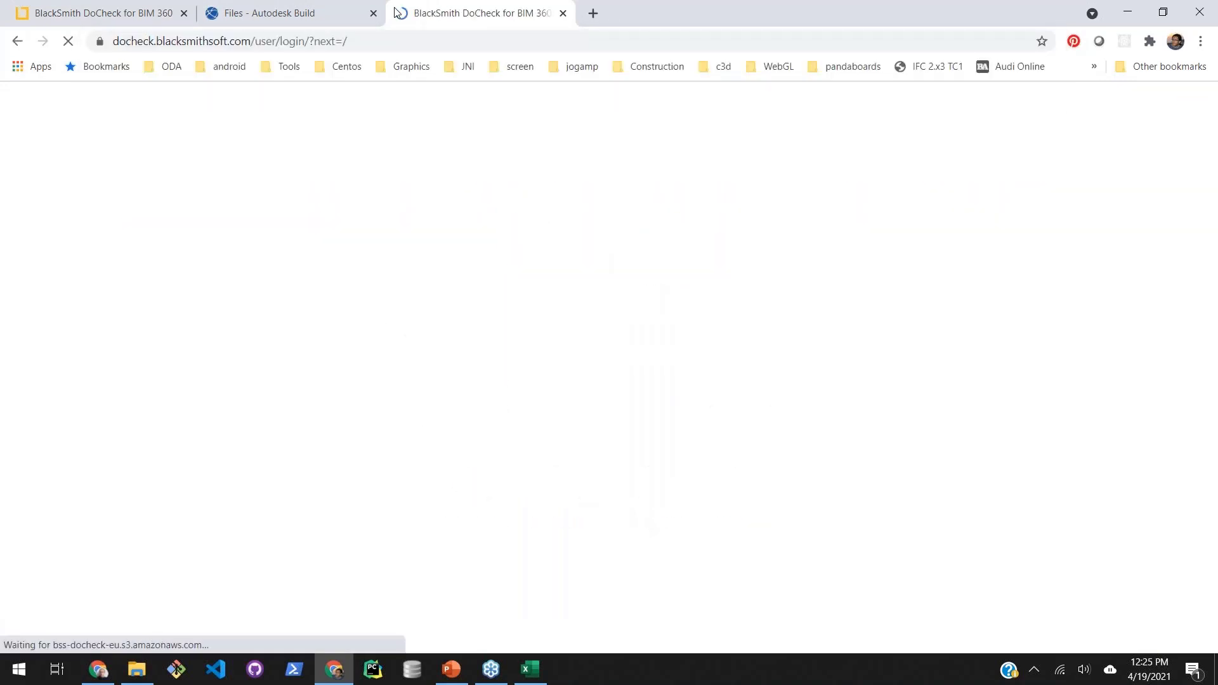
pyautogui.click(54, 409)
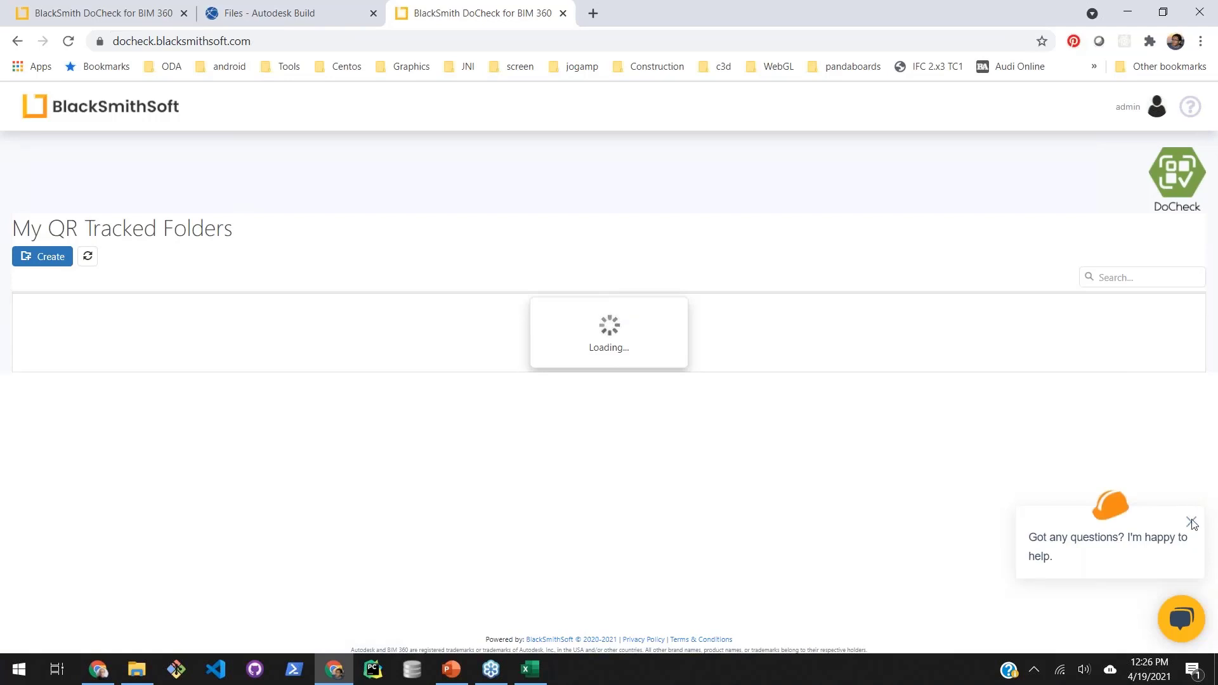
pyautogui.click(1181, 525)
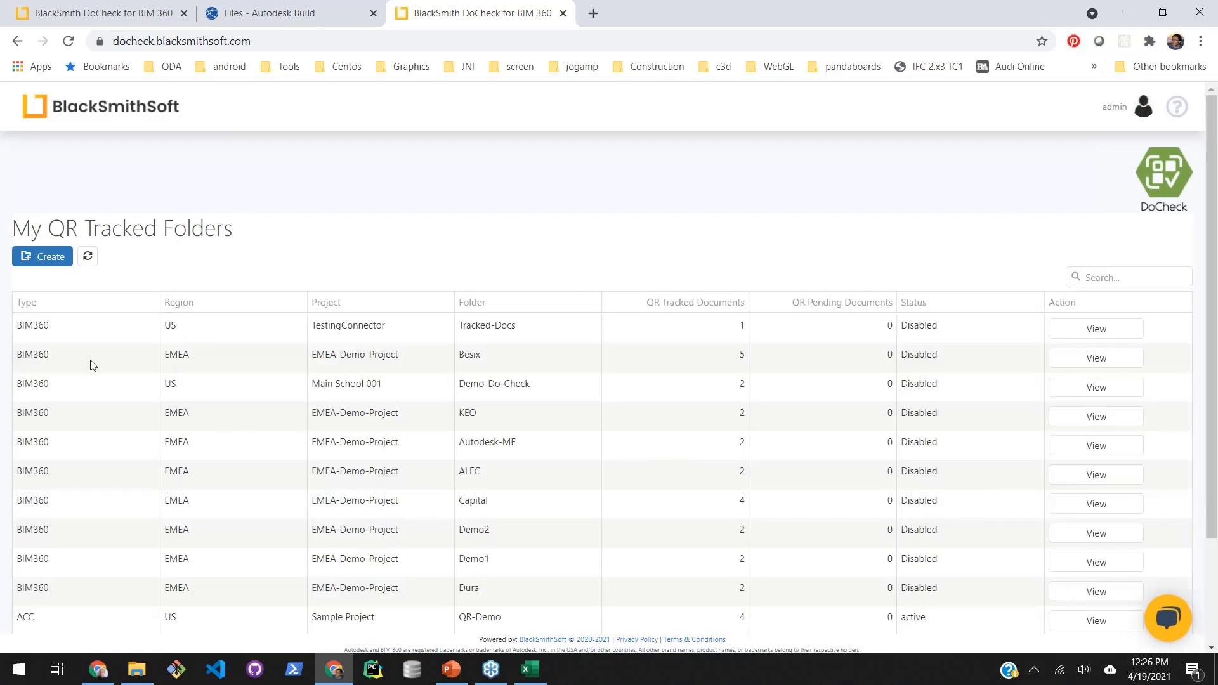
# Look through the QR tracked folders, sort them by Status and open the details of Sample Project's QR-Demo folder.
pyautogui.scroll(-2, 226, 332)
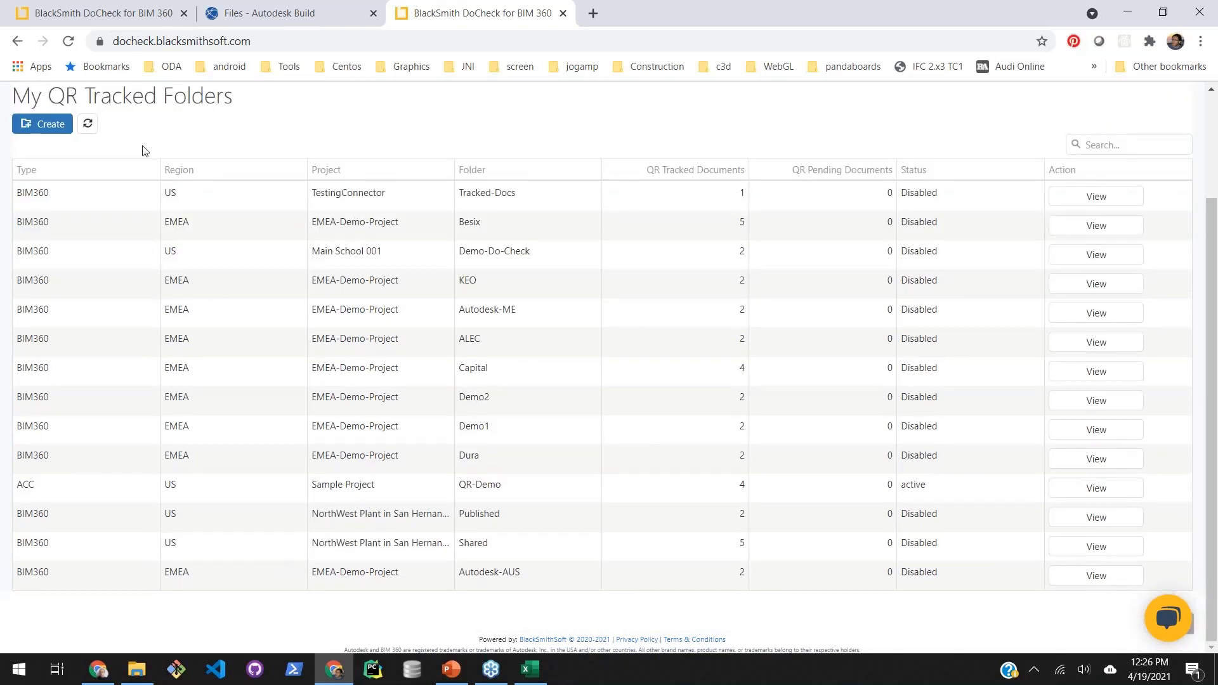
pyautogui.scroll(2, 95, 316)
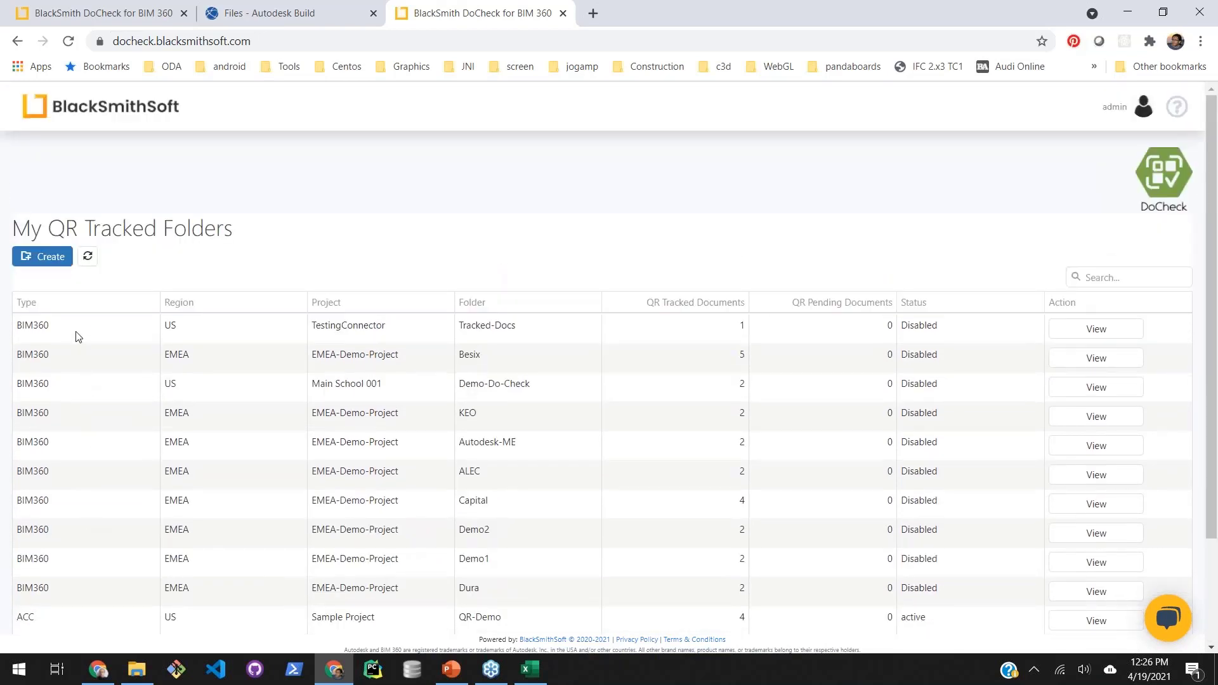
pyautogui.scroll(-2, 127, 409)
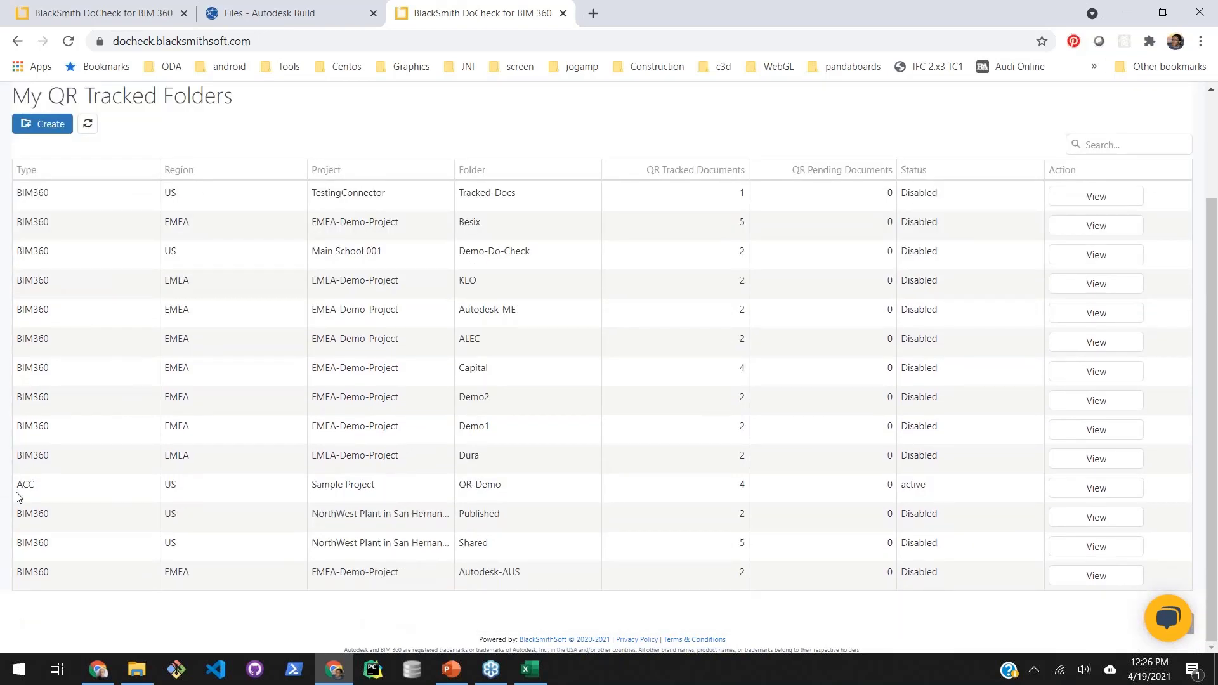
pyautogui.doubleClick(20, 488)
pyautogui.moveTo(40, 462); pyautogui.dragTo(7, 461)
pyautogui.click(198, 434)
pyautogui.click(960, 173)
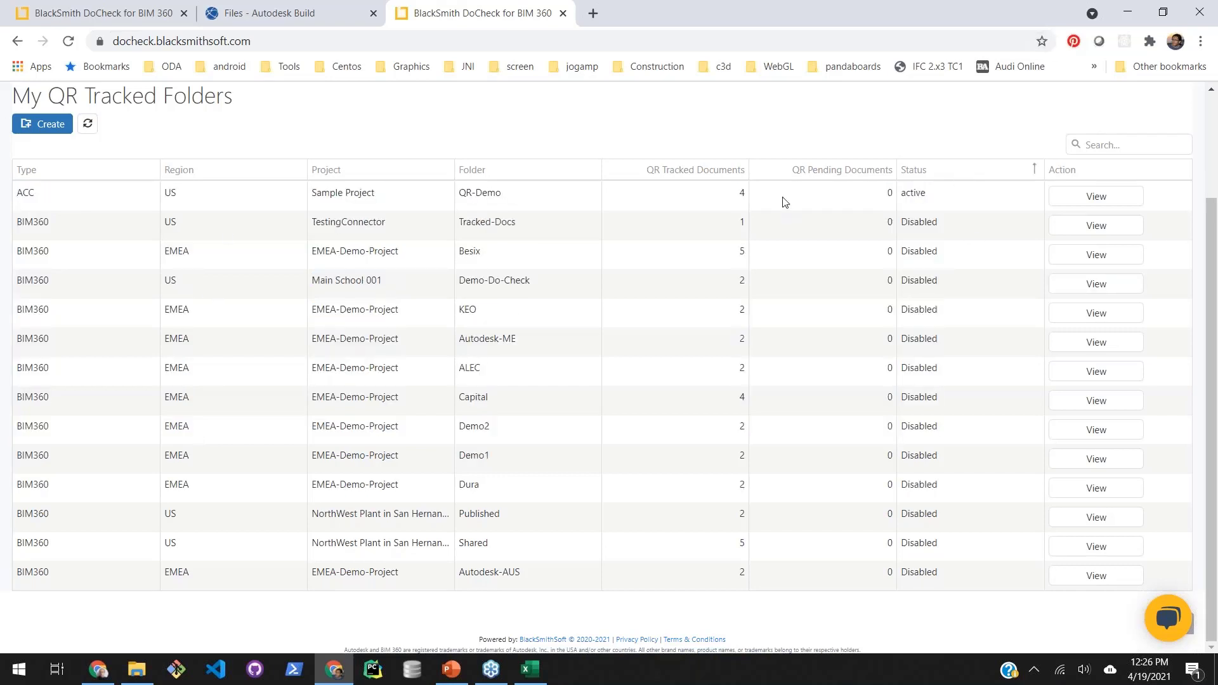
pyautogui.click(1105, 196)
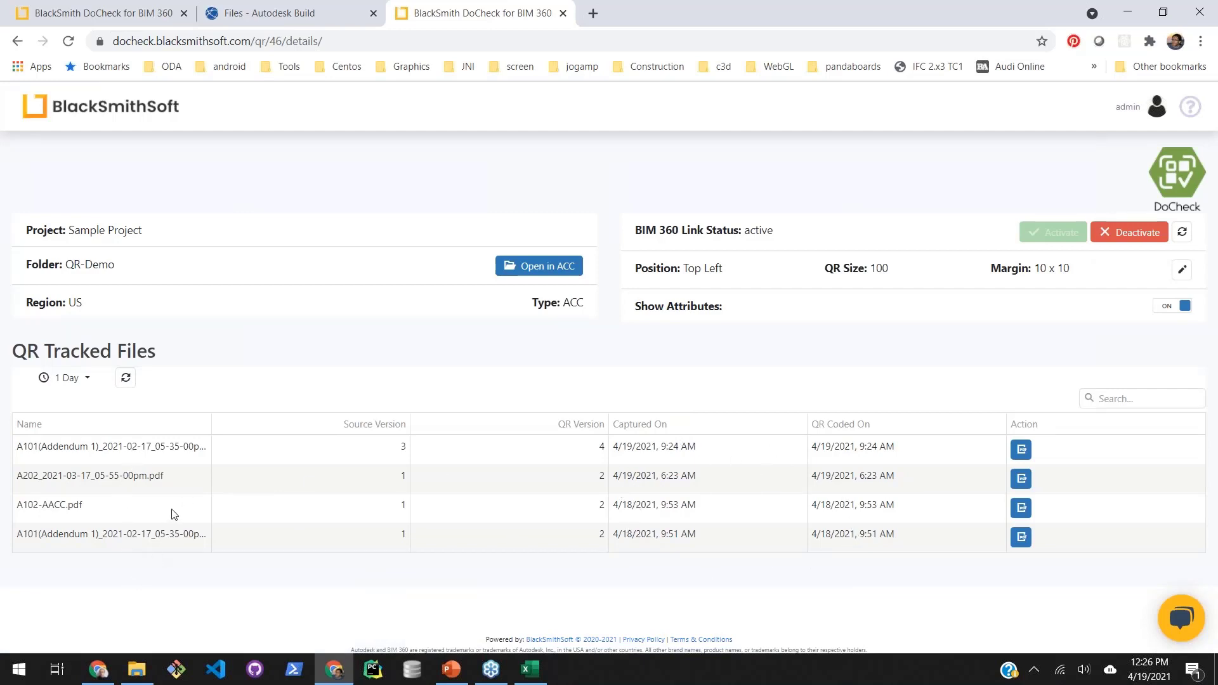
# Review the time-range choices for tracked files and the QR Code Options of the QR-Demo folder without changing them.
pyautogui.click(89, 380)
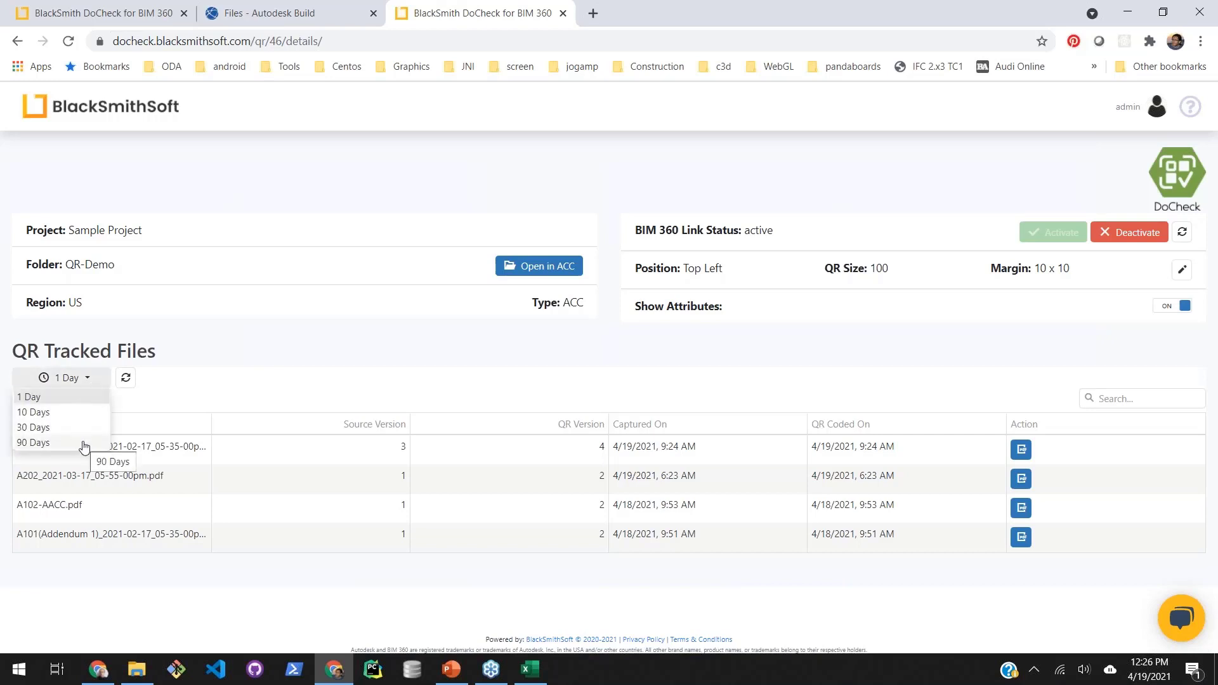
pyautogui.click(231, 398)
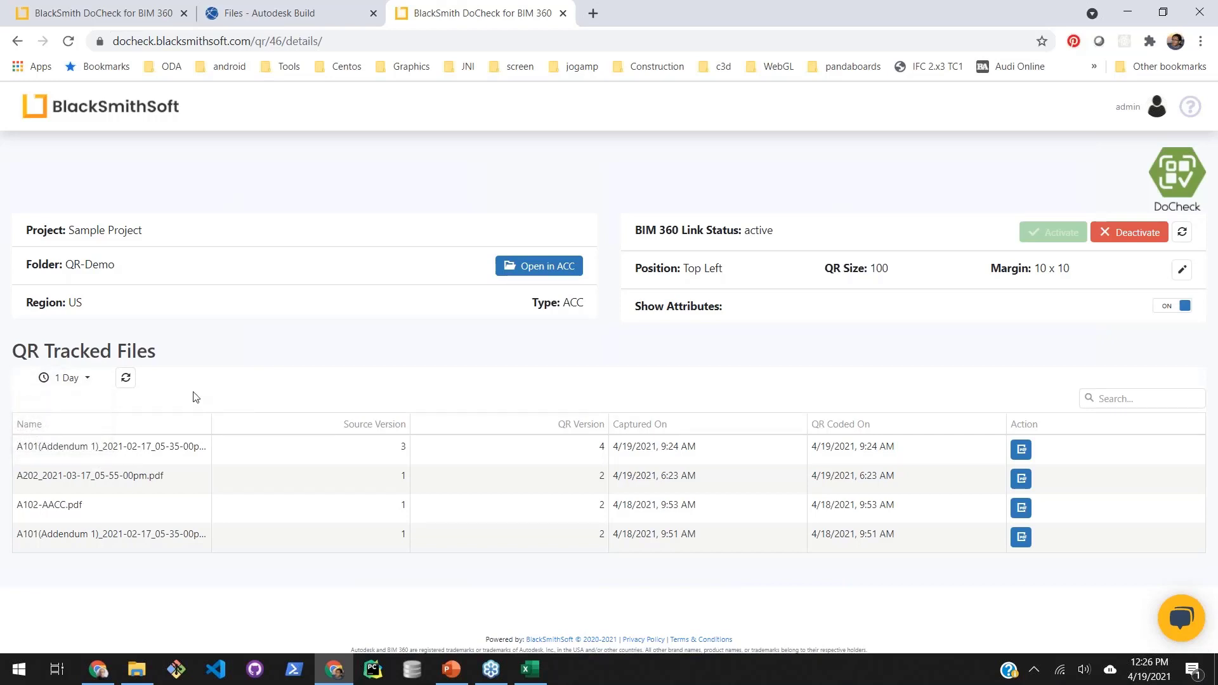
pyautogui.click(1180, 273)
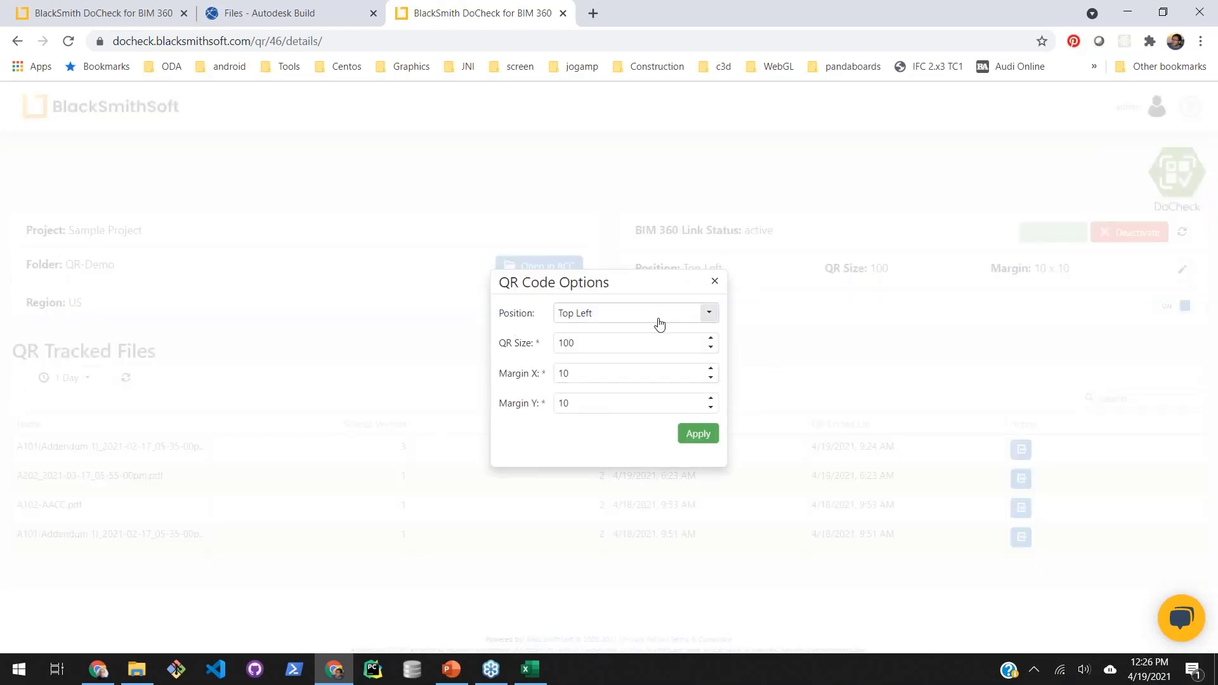
pyautogui.click(715, 282)
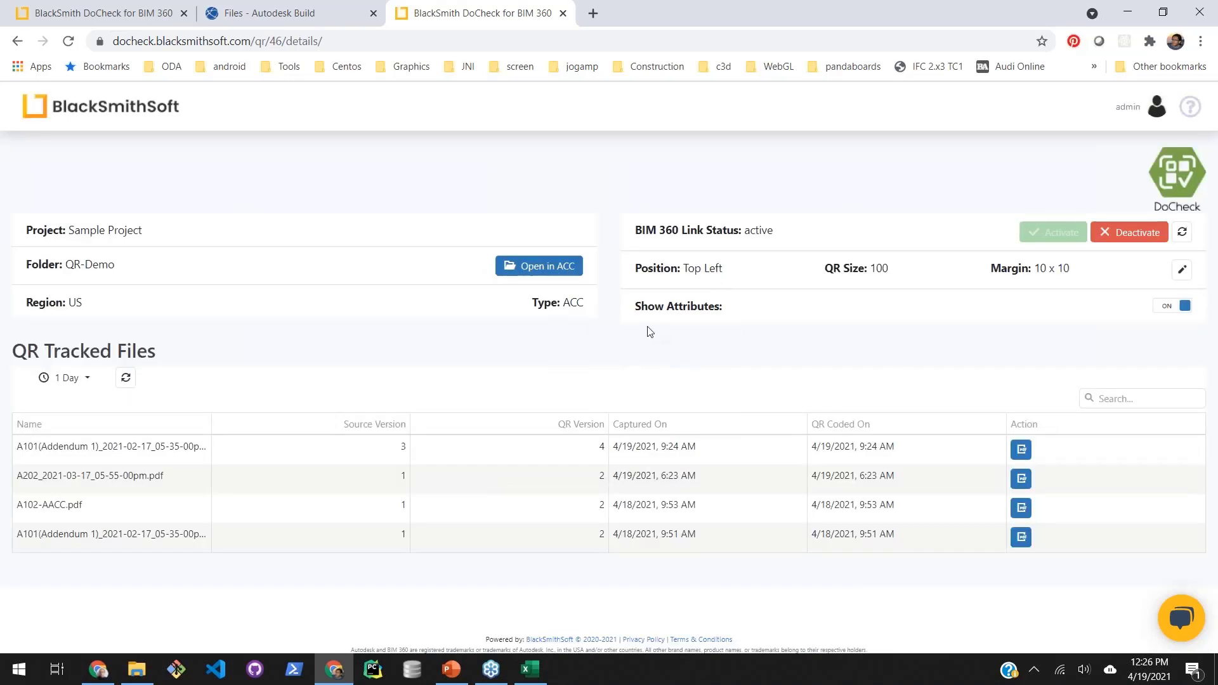
# Turn off Show Attributes for the QR-Demo folder, check the A101 scan result page, and return to the folder details.
pyautogui.click(1163, 307)
pyautogui.click(19, 10)
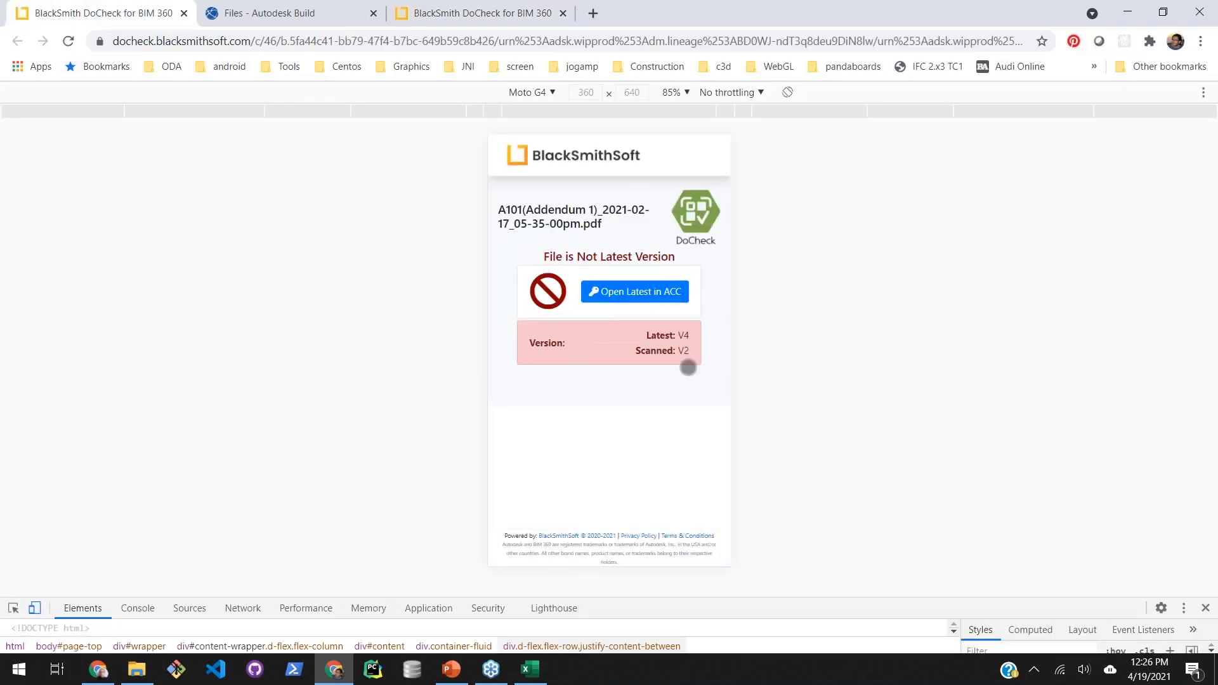
pyautogui.click(488, 21)
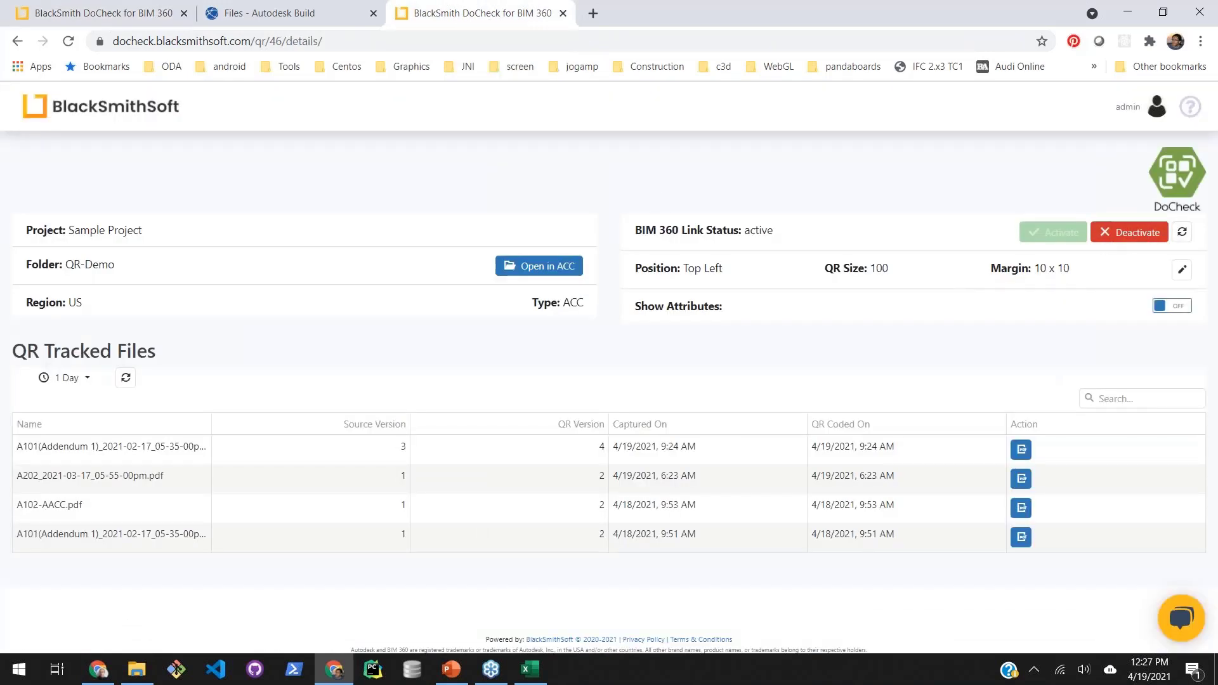
# Start creating a new QR tracked folder and authorize DoCheck to access the BIM 360 data.
pyautogui.click(71, 104)
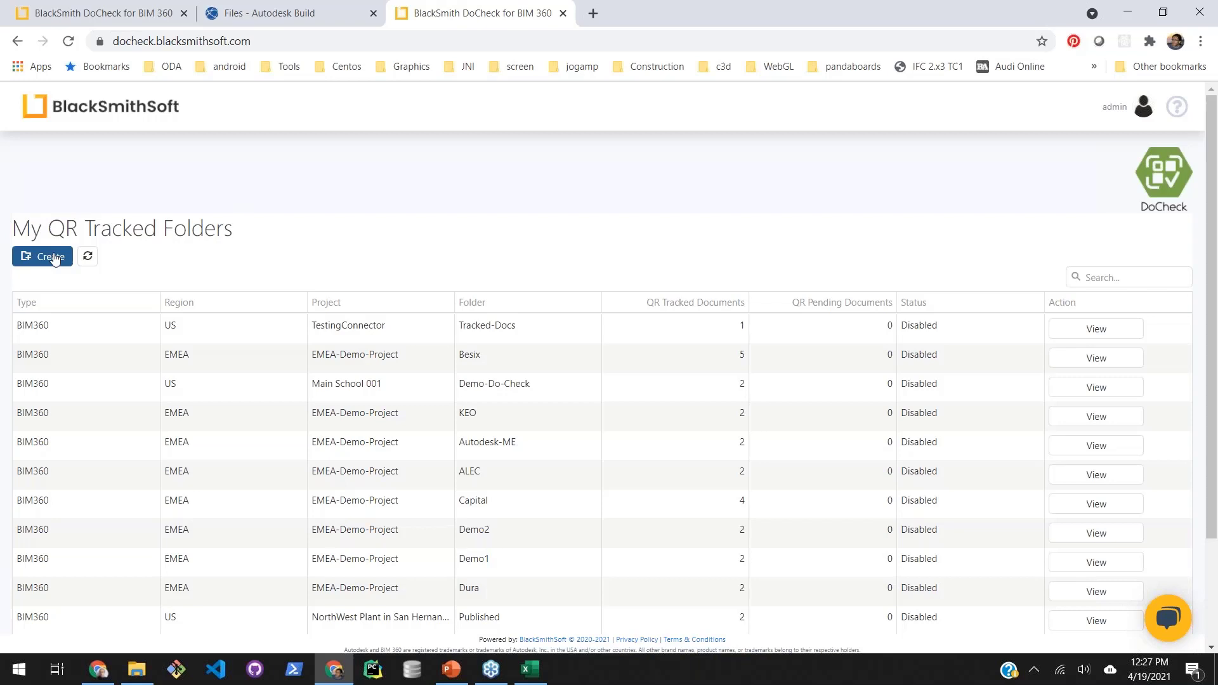
pyautogui.click(55, 257)
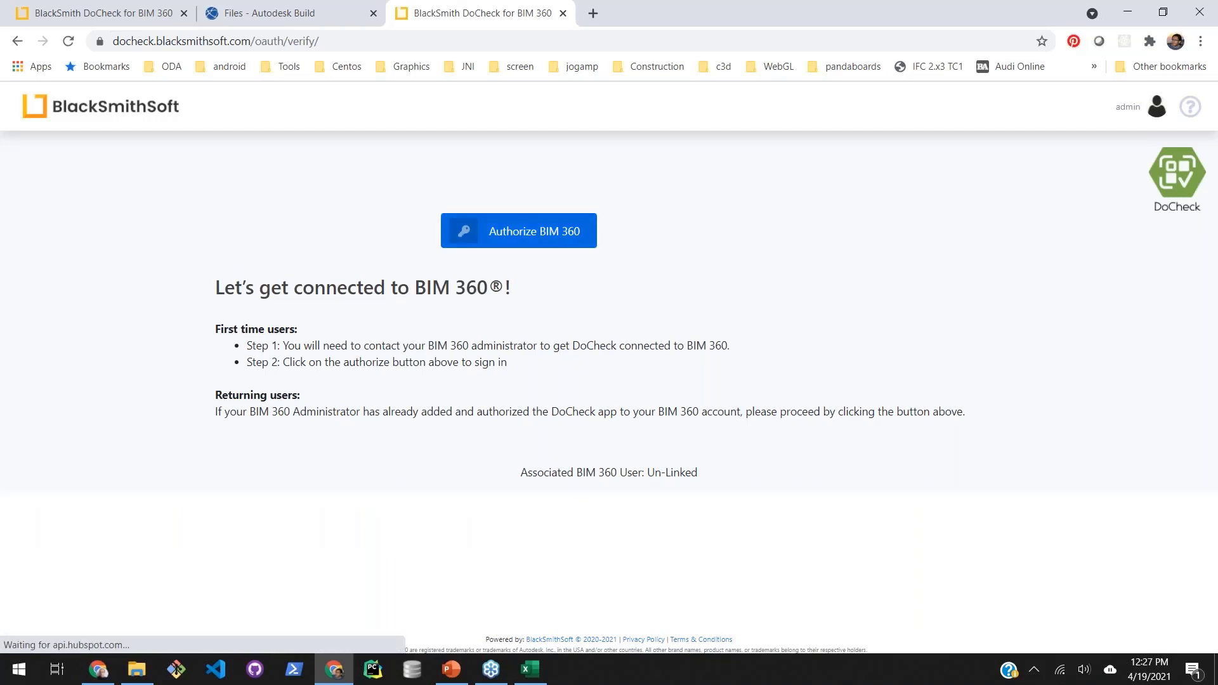
pyautogui.click(582, 243)
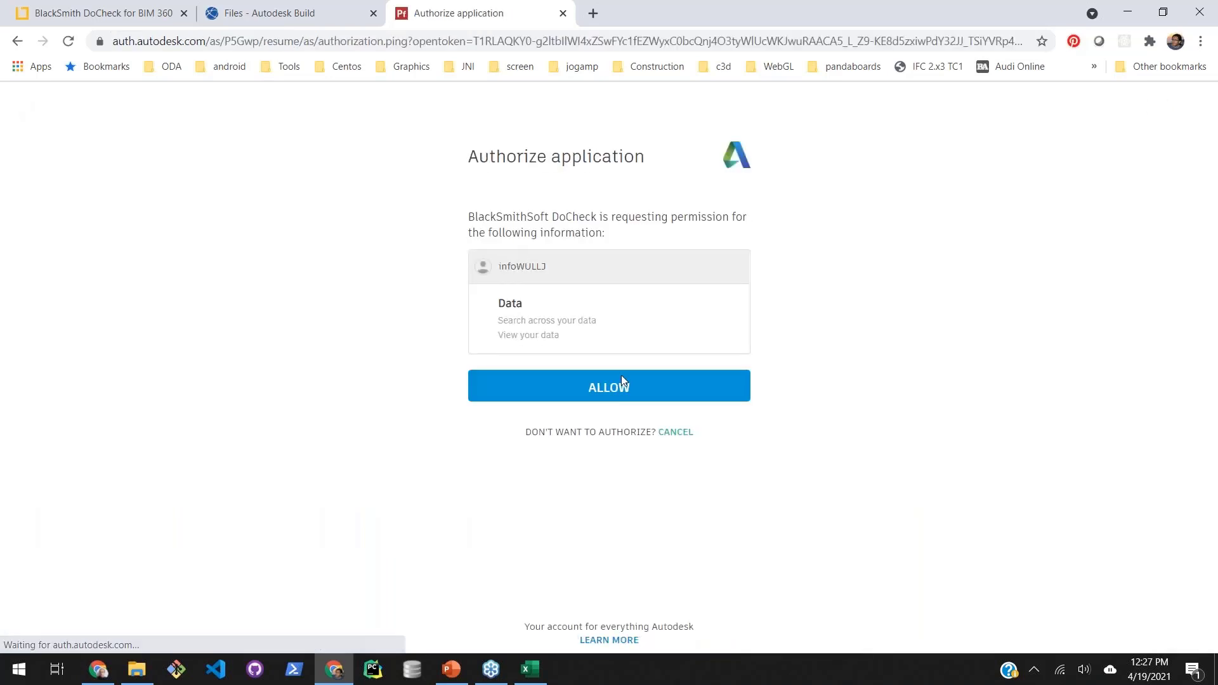
pyautogui.click(660, 396)
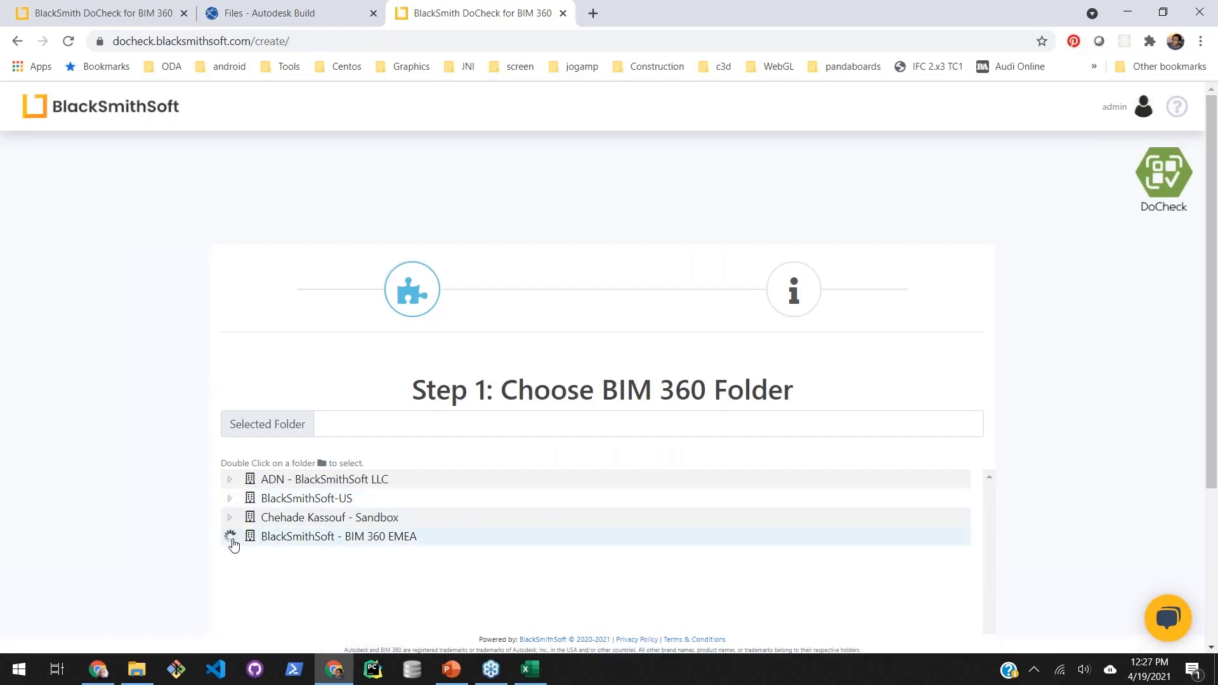
# Choose the Webinar-Demo folder under EMEA-Demo-Project's Project Files, QR-Demo, as the folder to track and continue to the options.
pyautogui.scroll(-1, 153, 513)
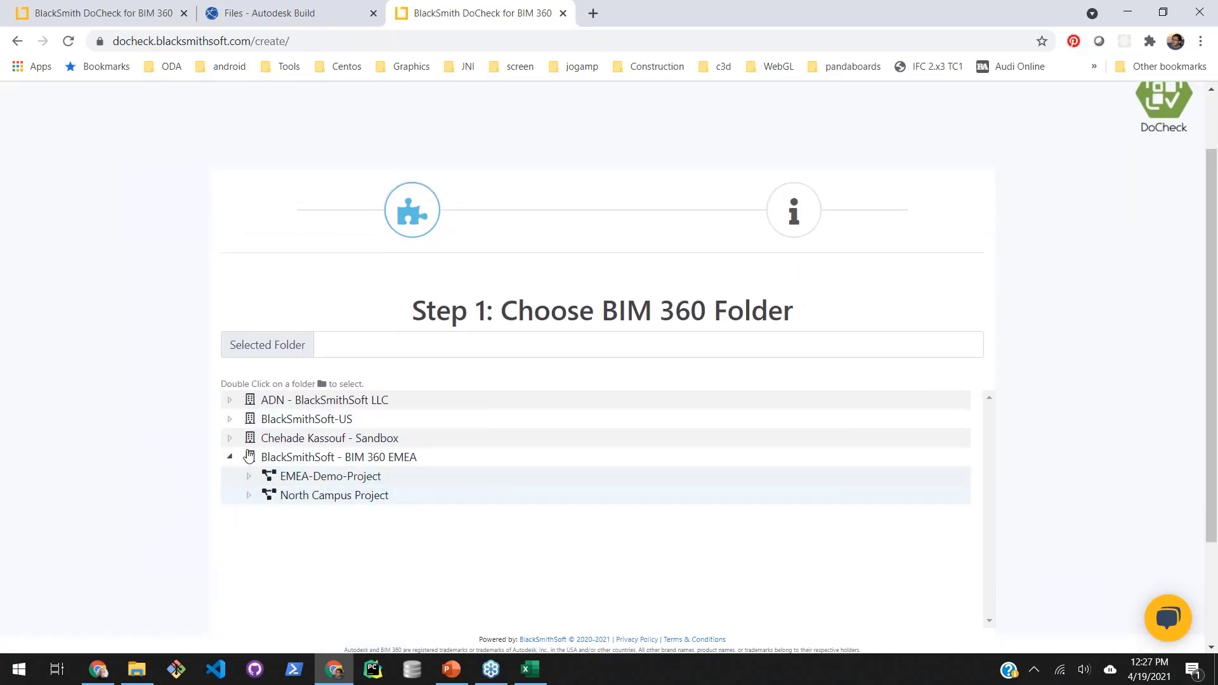
pyautogui.click(231, 419)
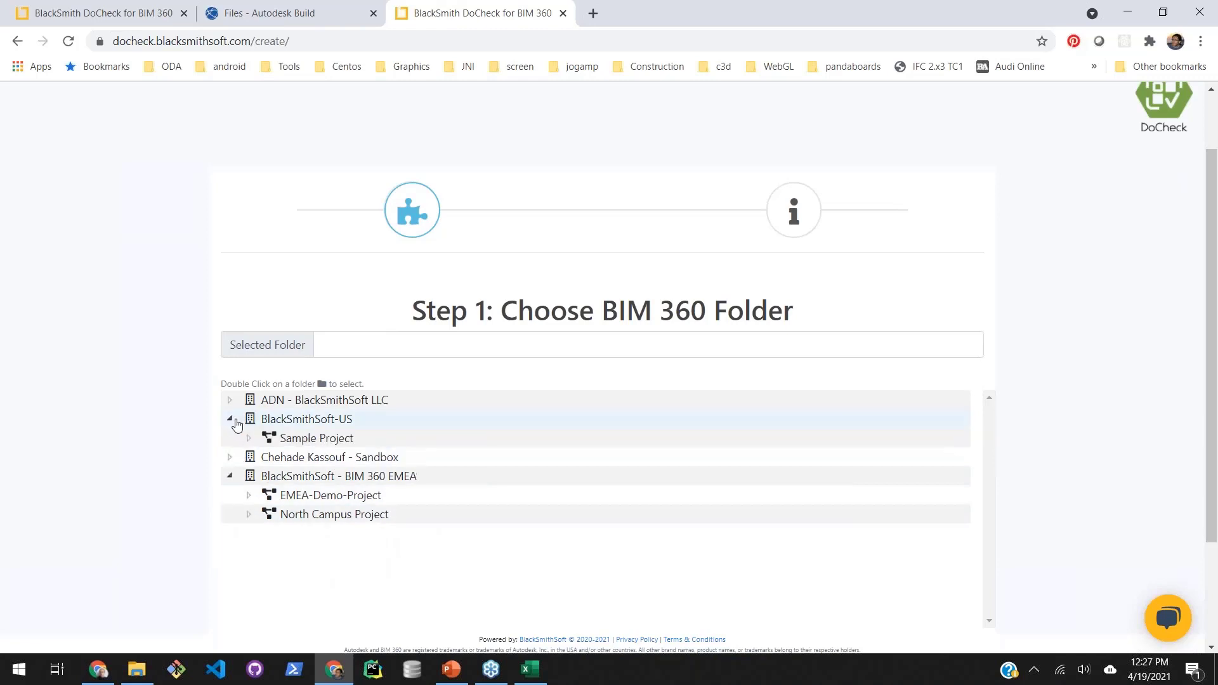
pyautogui.click(250, 495)
pyautogui.scroll(-2, 209, 505)
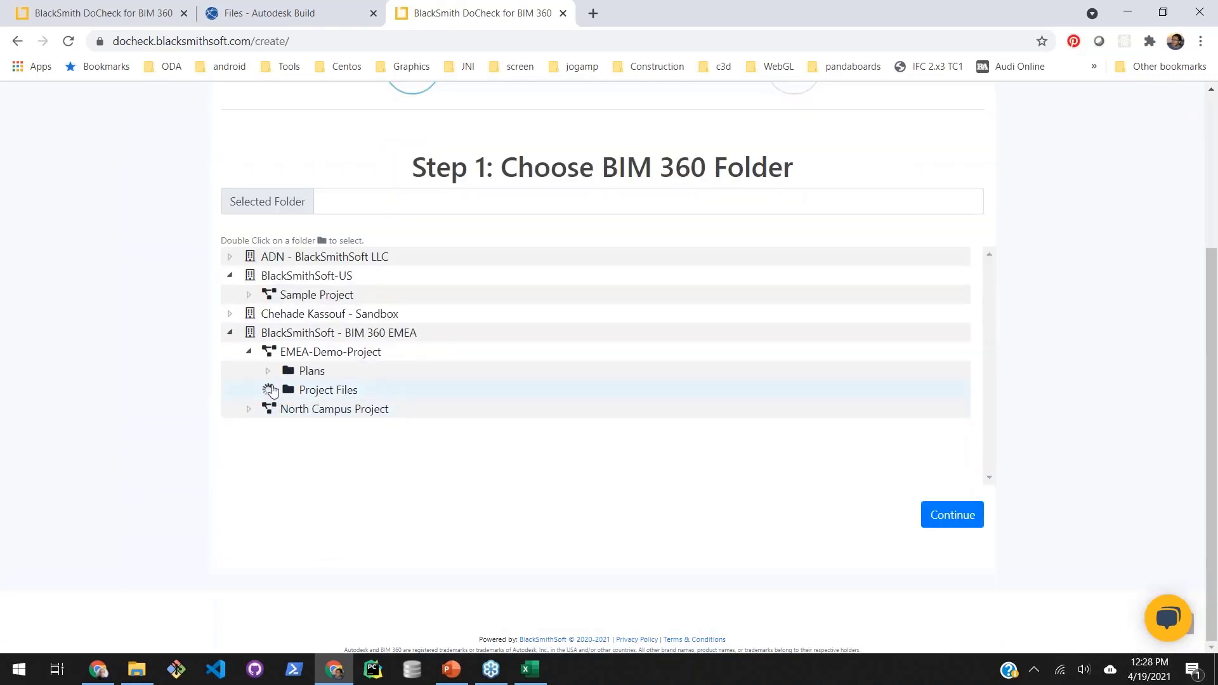
pyautogui.scroll(-1, 305, 445)
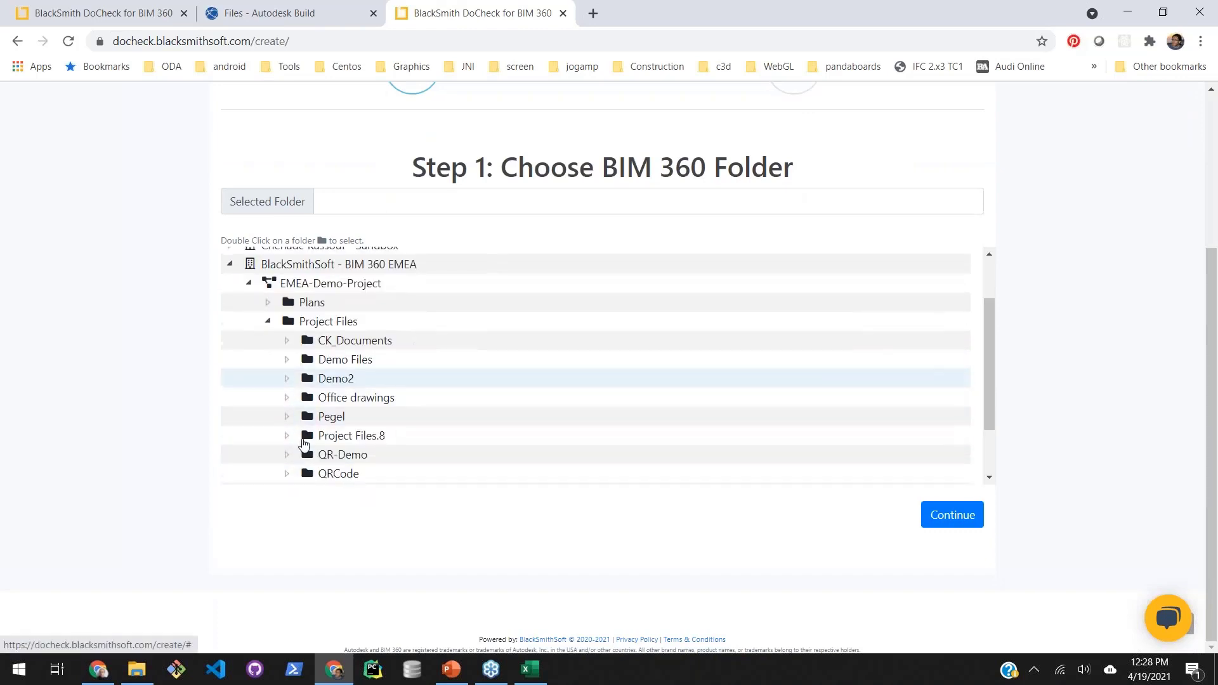
pyautogui.scroll(-1, 299, 422)
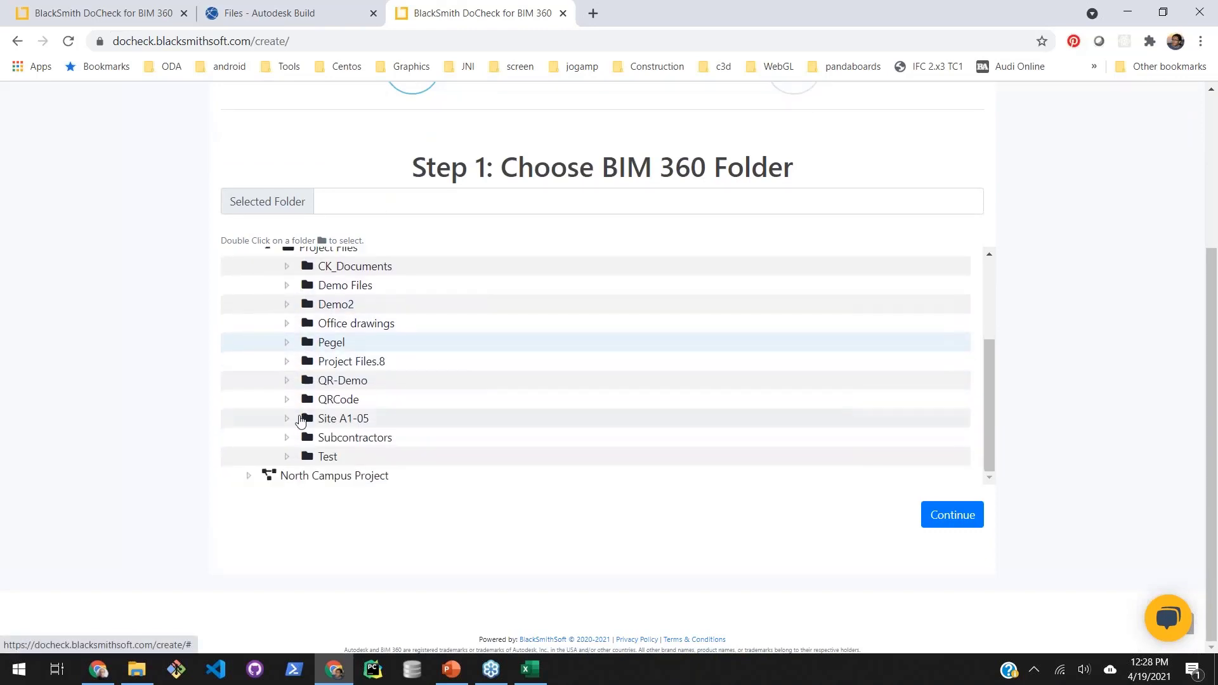
pyautogui.click(287, 380)
pyautogui.scroll(-1, 432, 395)
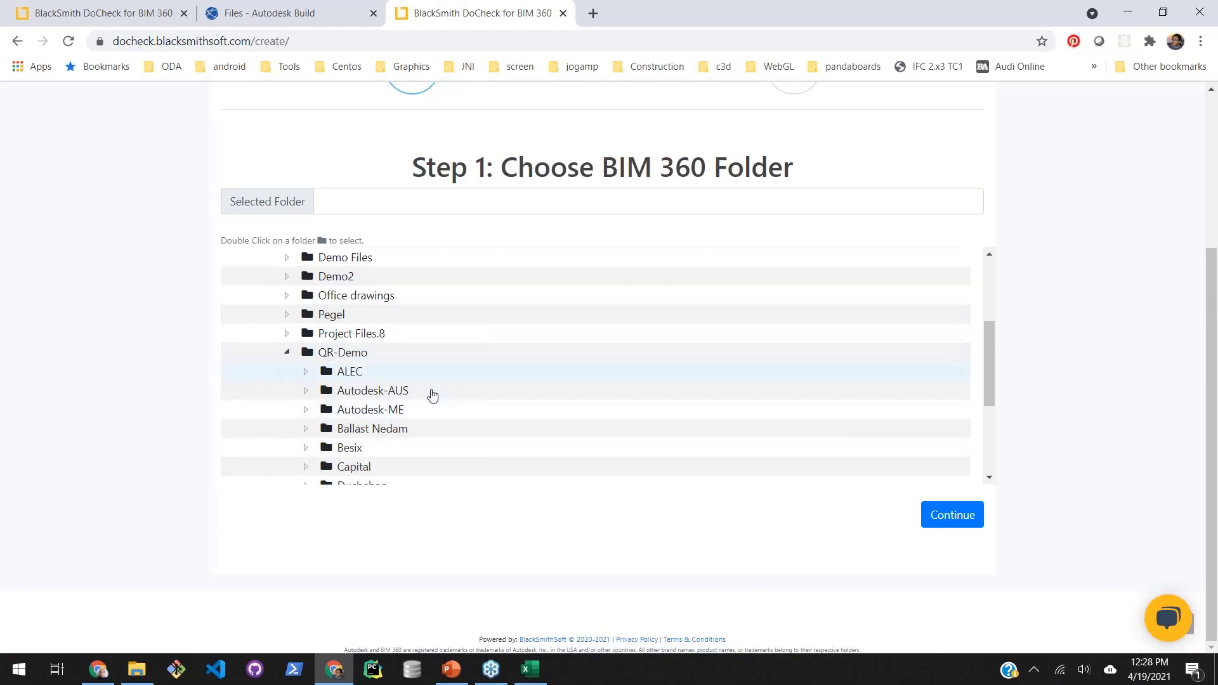
pyautogui.scroll(-3, 432, 396)
pyautogui.click(381, 380)
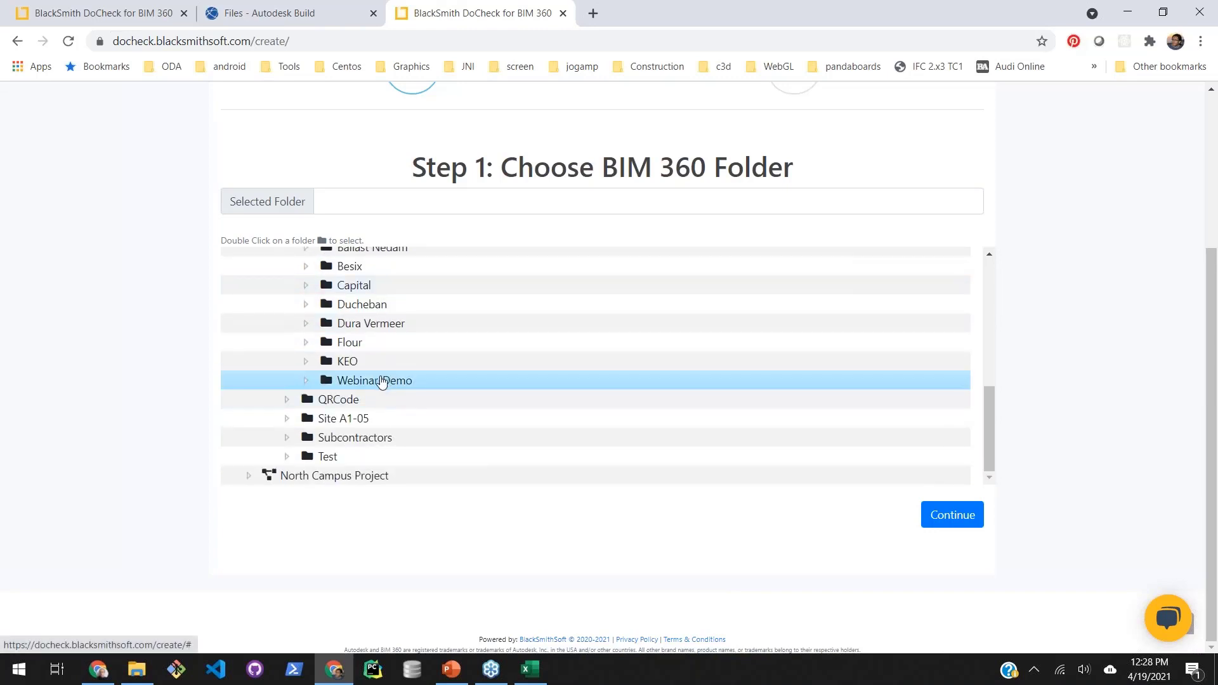
pyautogui.doubleClick(379, 381)
pyautogui.click(958, 520)
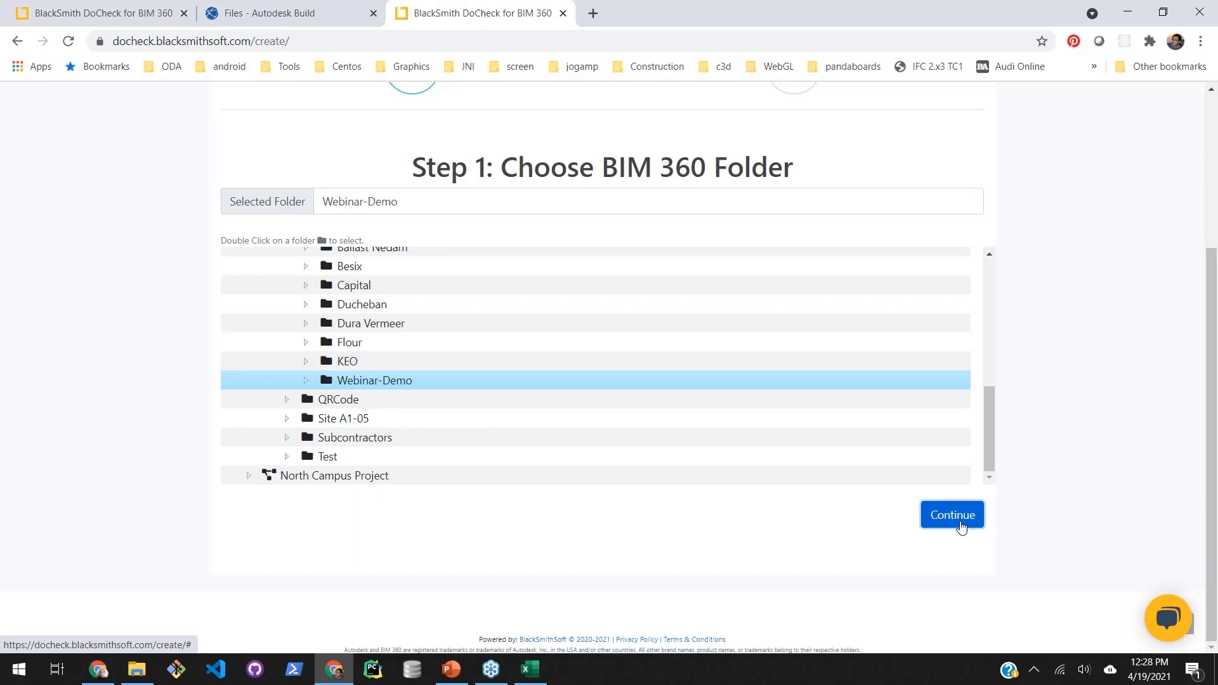
# Review the QR code position choices, keep Top Left with 10 x 10 margins and size 100, and submit the tracked folder.
pyautogui.click(298, 244)
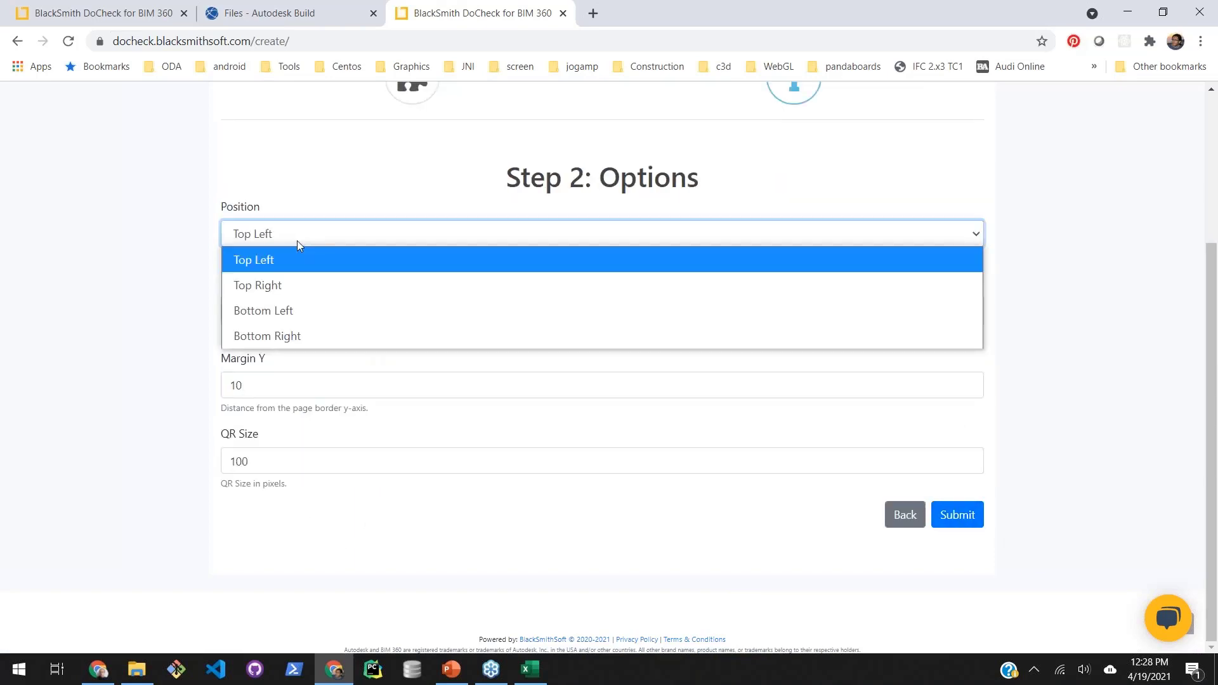
pyautogui.click(137, 327)
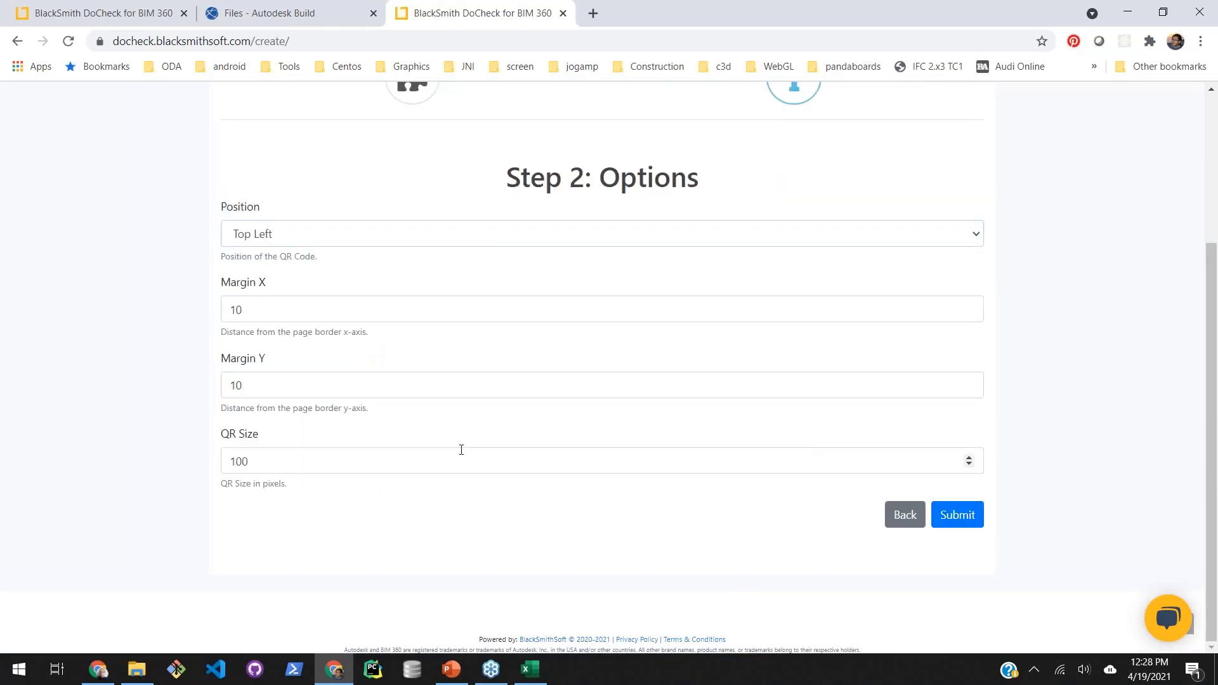
pyautogui.click(964, 517)
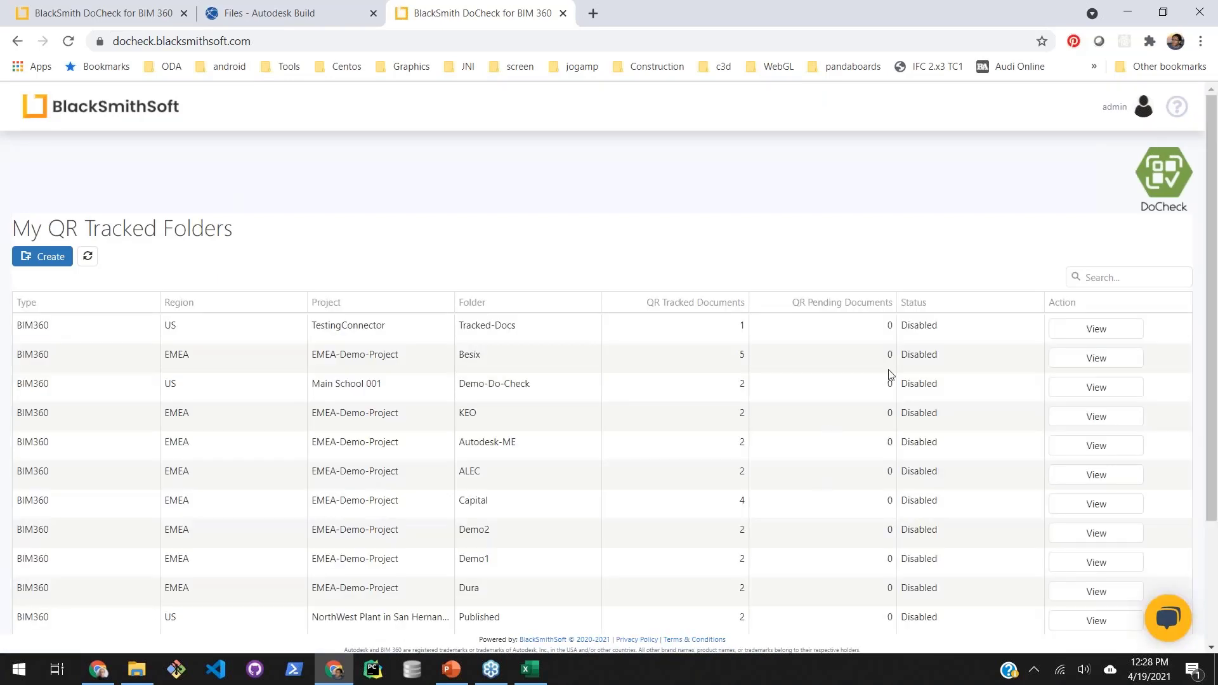
# Sort the QR tracked folders by Status, then switch to the QR-Demo files in Autodesk Build.
pyautogui.click(1020, 303)
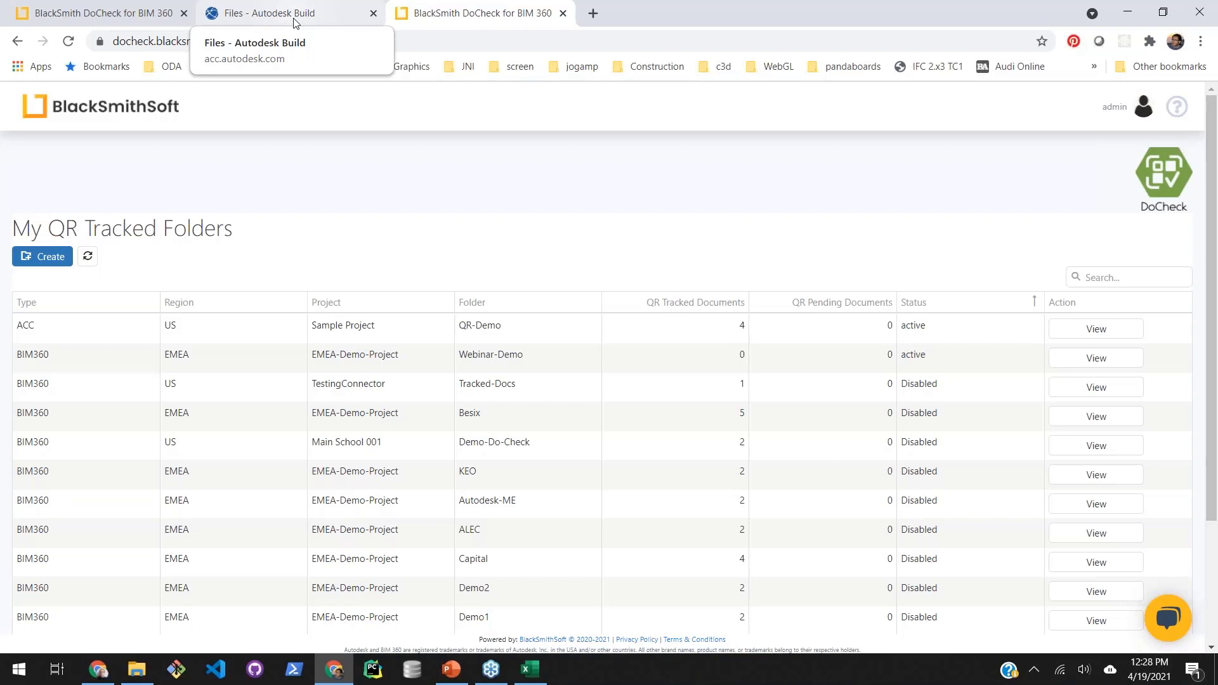
pyautogui.click(294, 24)
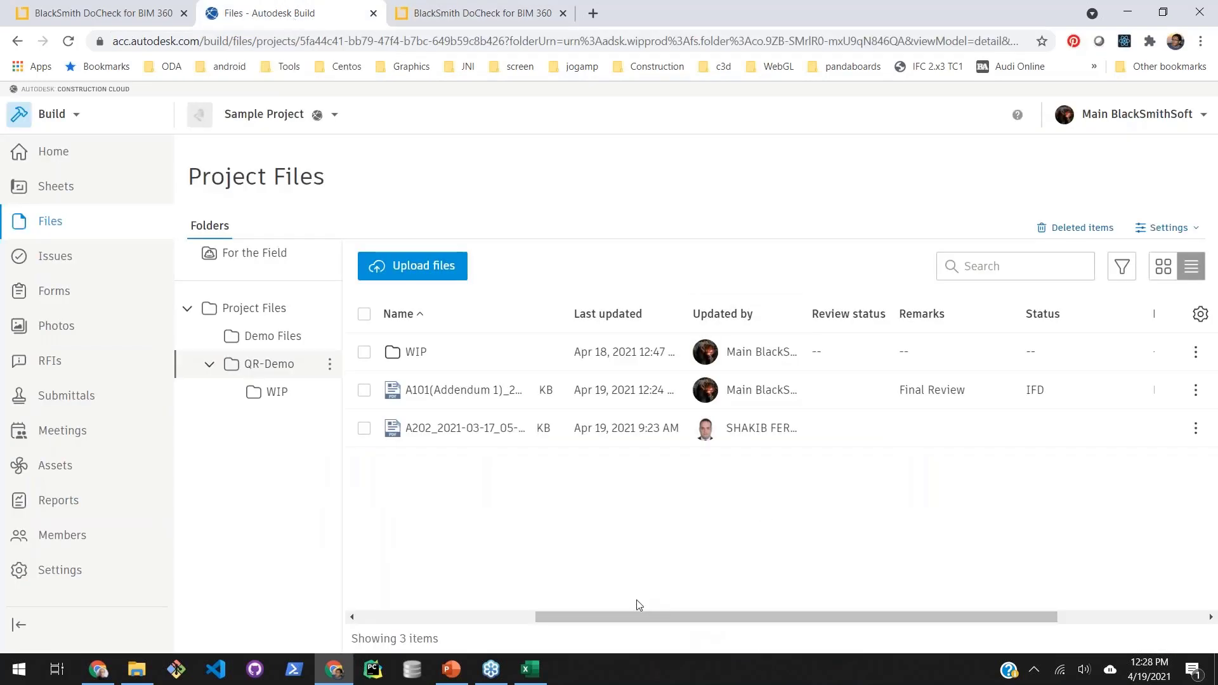